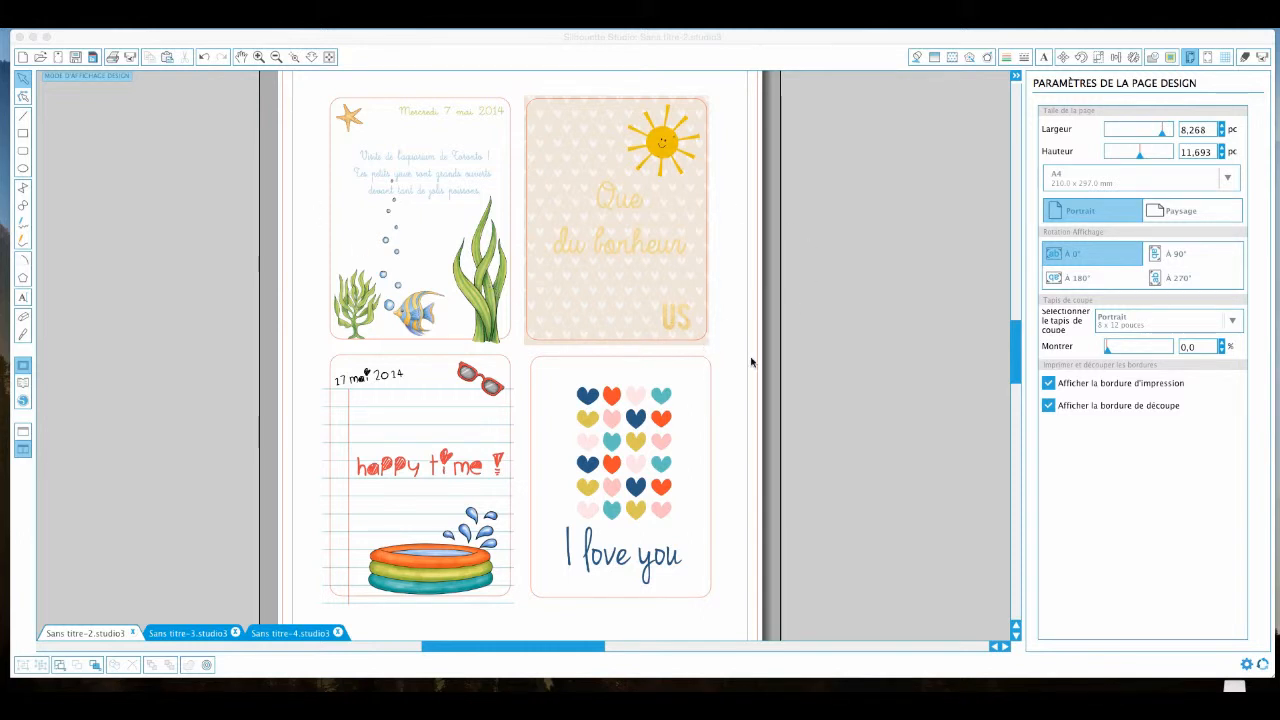
- Review the example cards in Sans titre-3 and switch to the blank Sans titre-4 document
{"action": "left_click", "coordinate": [196, 636]}
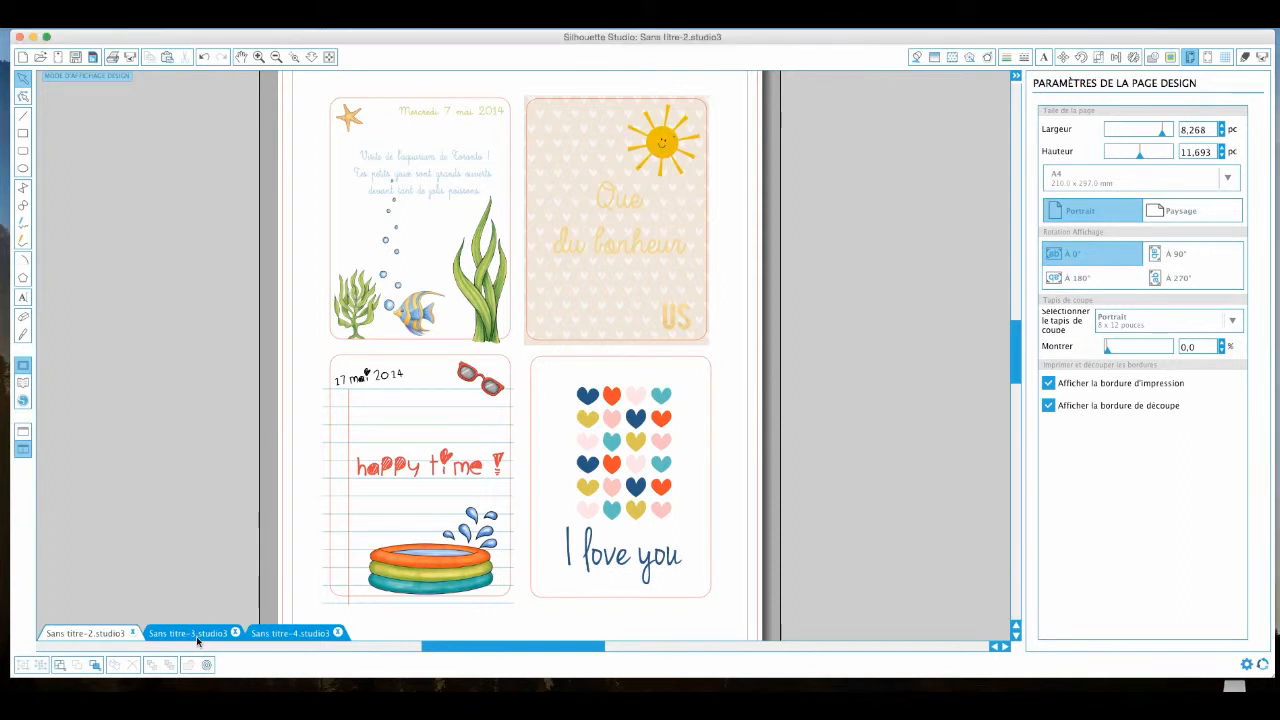
{"action": "left_click", "coordinate": [196, 636]}
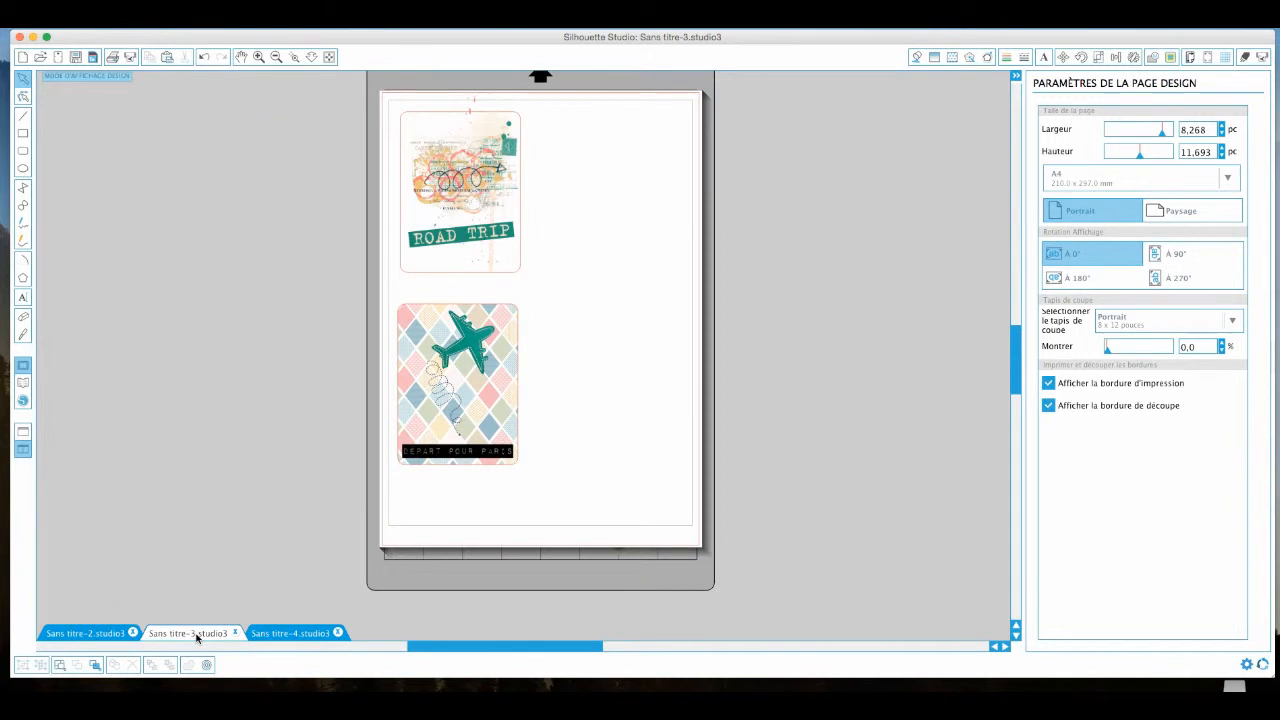
{"action": "left_click", "coordinate": [306, 634]}
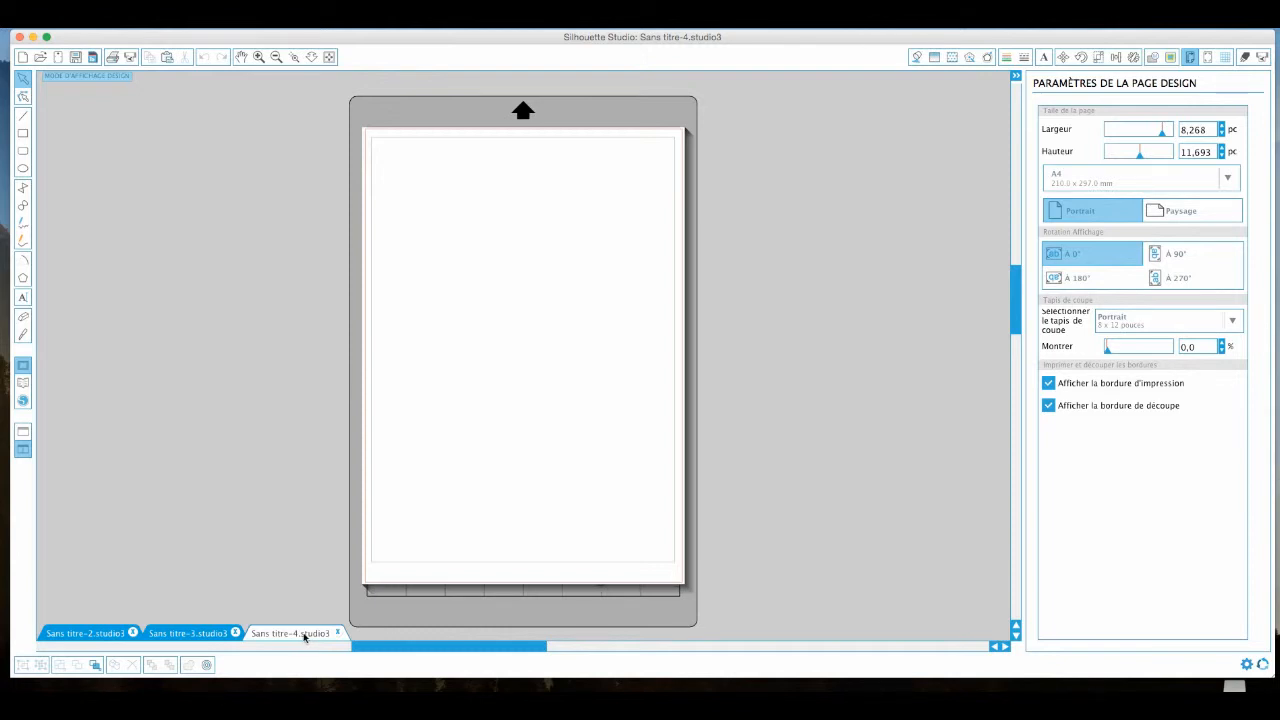
- Insert the carte 3x4 outline from the library's Mes Dessins folder onto the blank page
{"action": "left_click", "coordinate": [24, 386]}
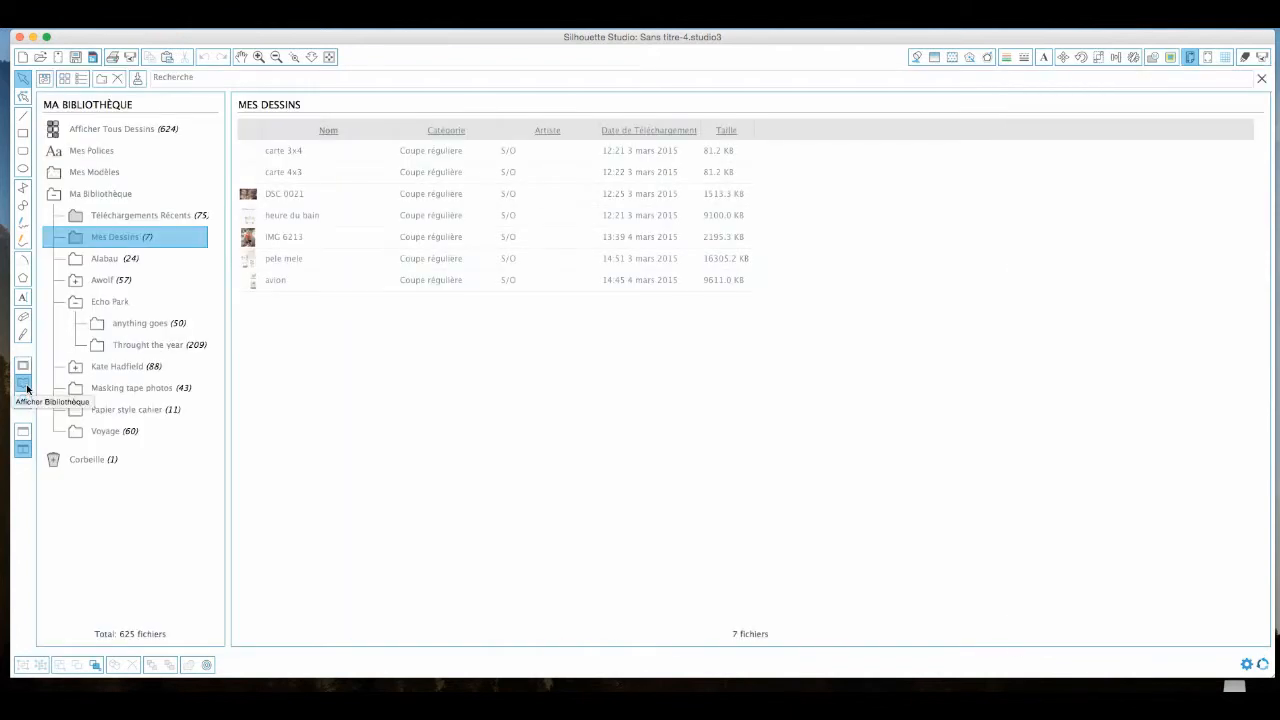
{"action": "left_click", "coordinate": [150, 216]}
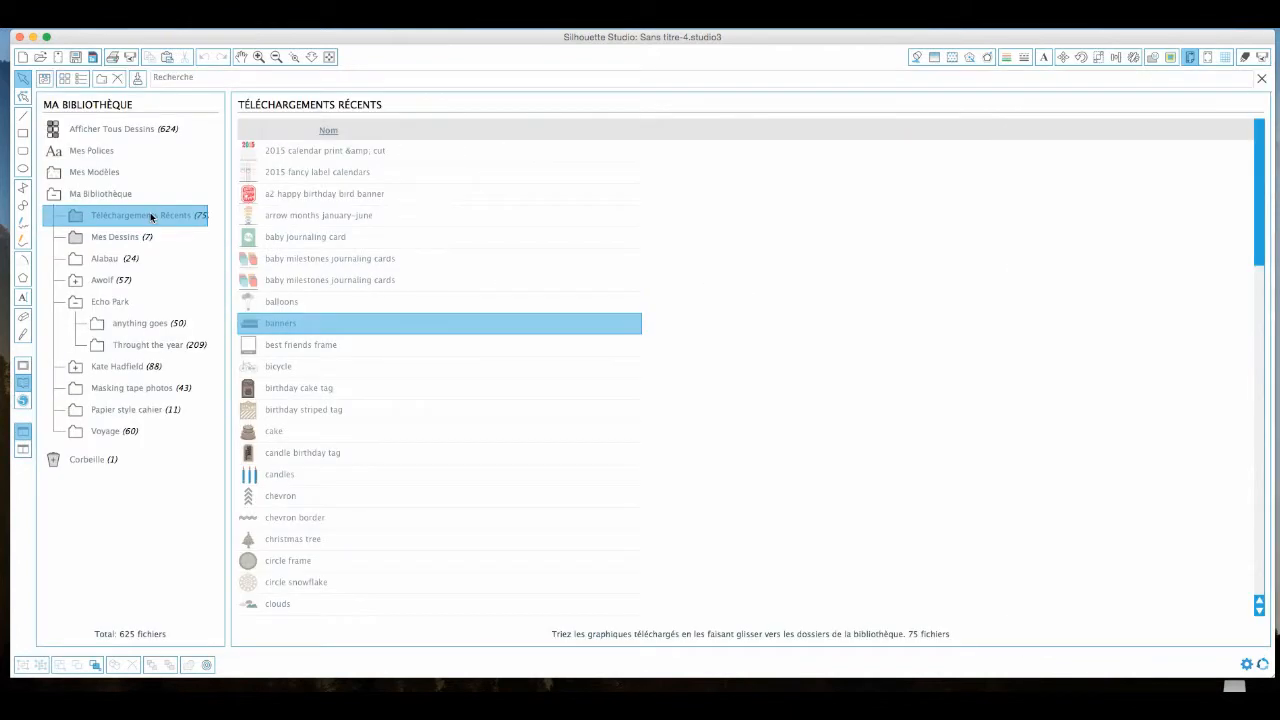
{"action": "left_click", "coordinate": [142, 238]}
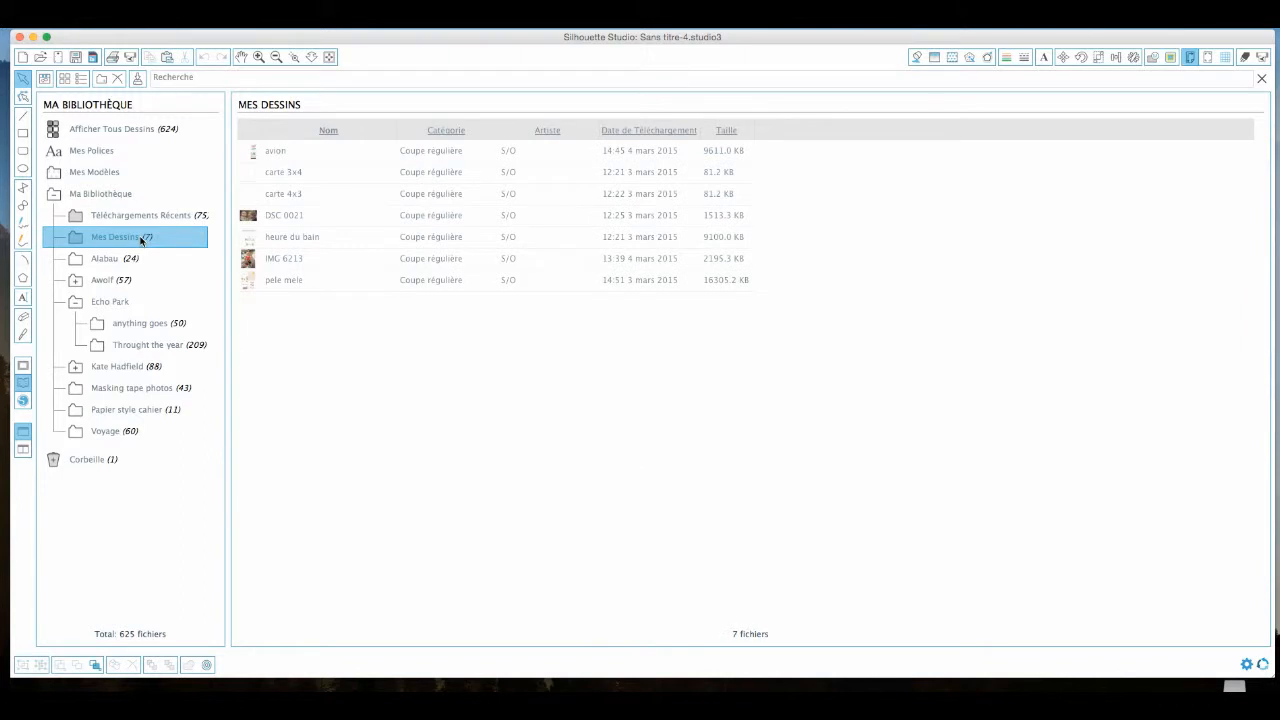
{"action": "double_click", "coordinate": [309, 174]}
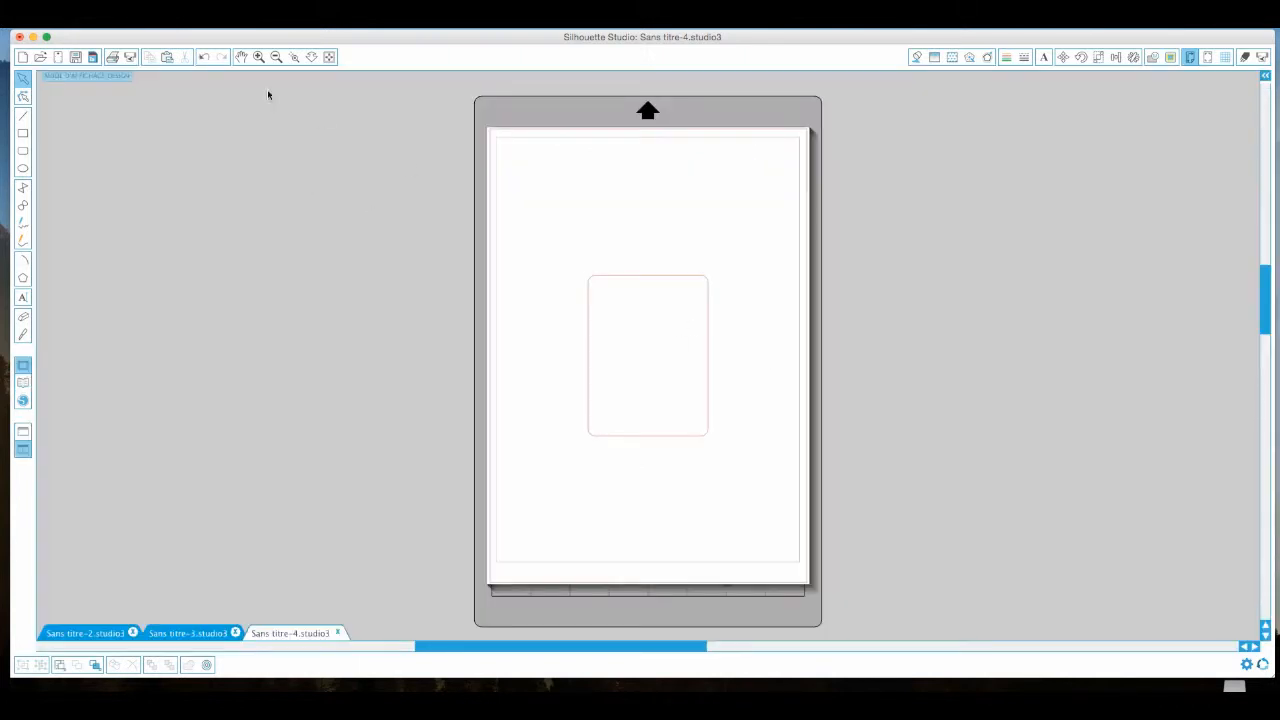
- Move the card outline into the upper-left corner of the page, inside the print border
{"action": "left_click", "coordinate": [257, 58]}
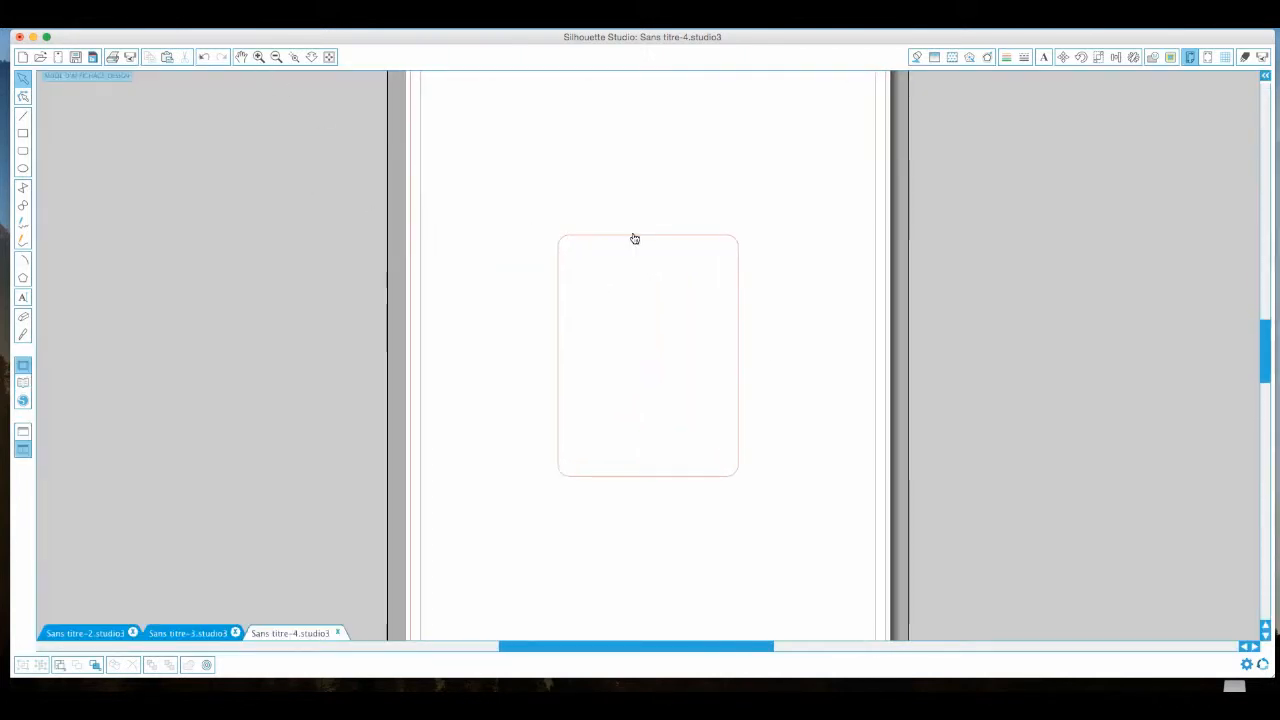
{"action": "scroll", "coordinate": [635, 245], "scroll_direction": "up", "scroll_amount": 4}
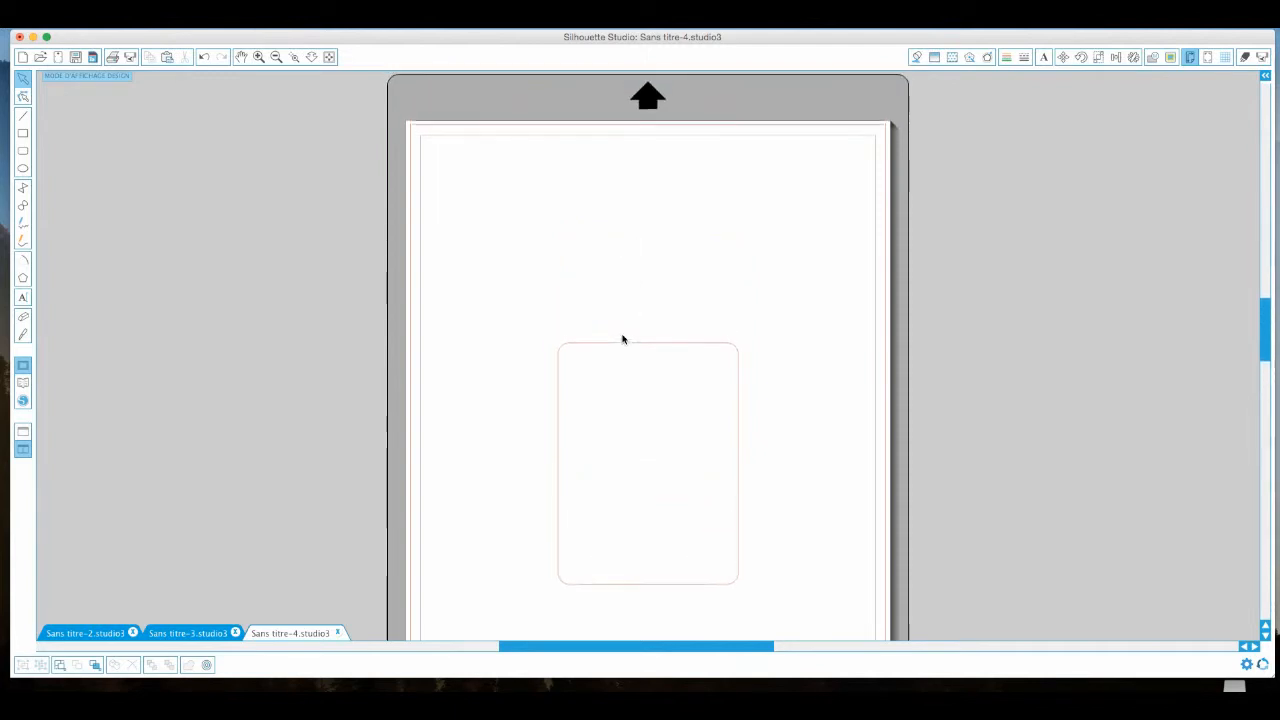
{"action": "left_click_drag", "start_coordinate": [623, 354], "coordinate": [508, 164]}
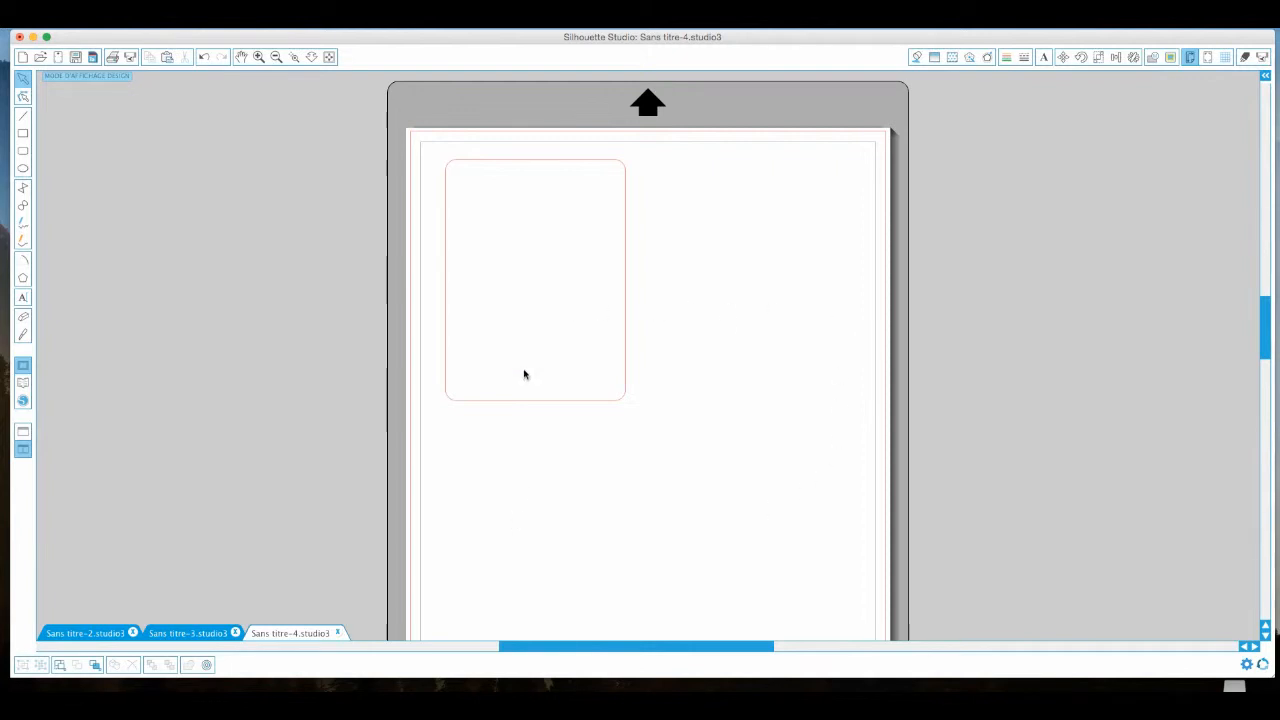
{"action": "scroll", "coordinate": [512, 179], "scroll_direction": "down", "scroll_amount": 1}
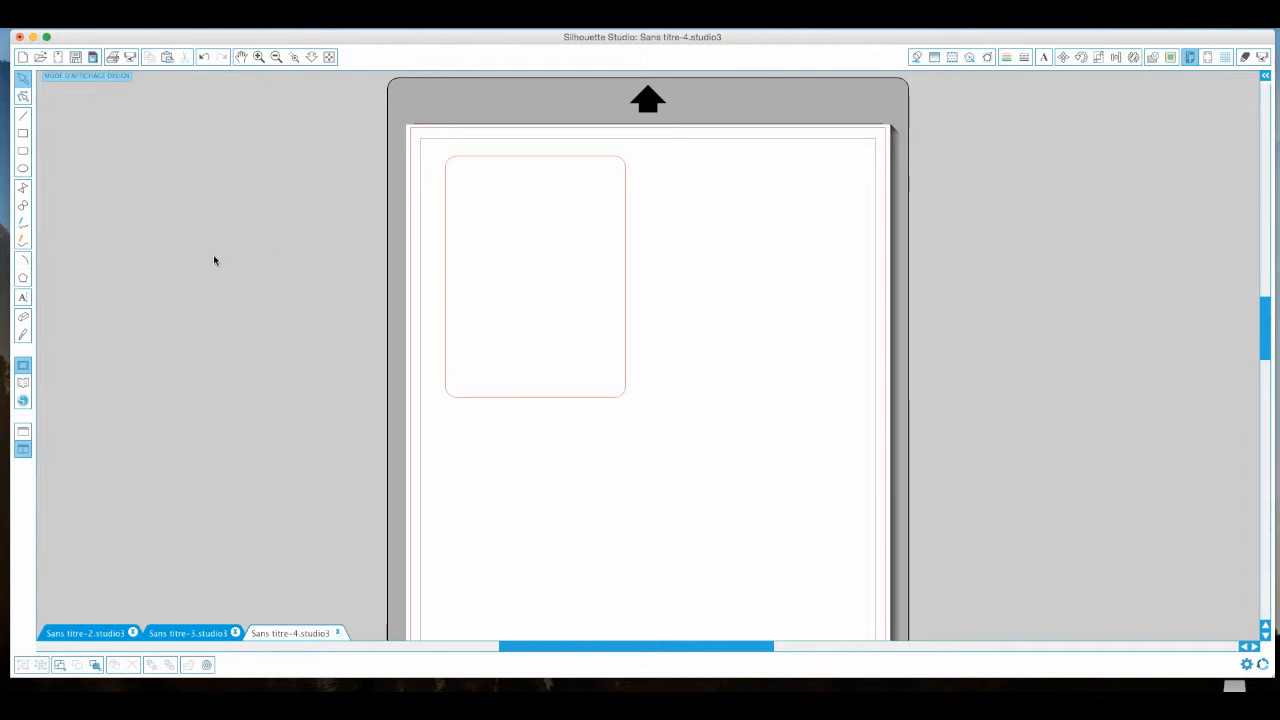
- Insert the 100intheshade drink image from the library's summer folder onto the page
{"action": "left_click", "coordinate": [24, 385]}
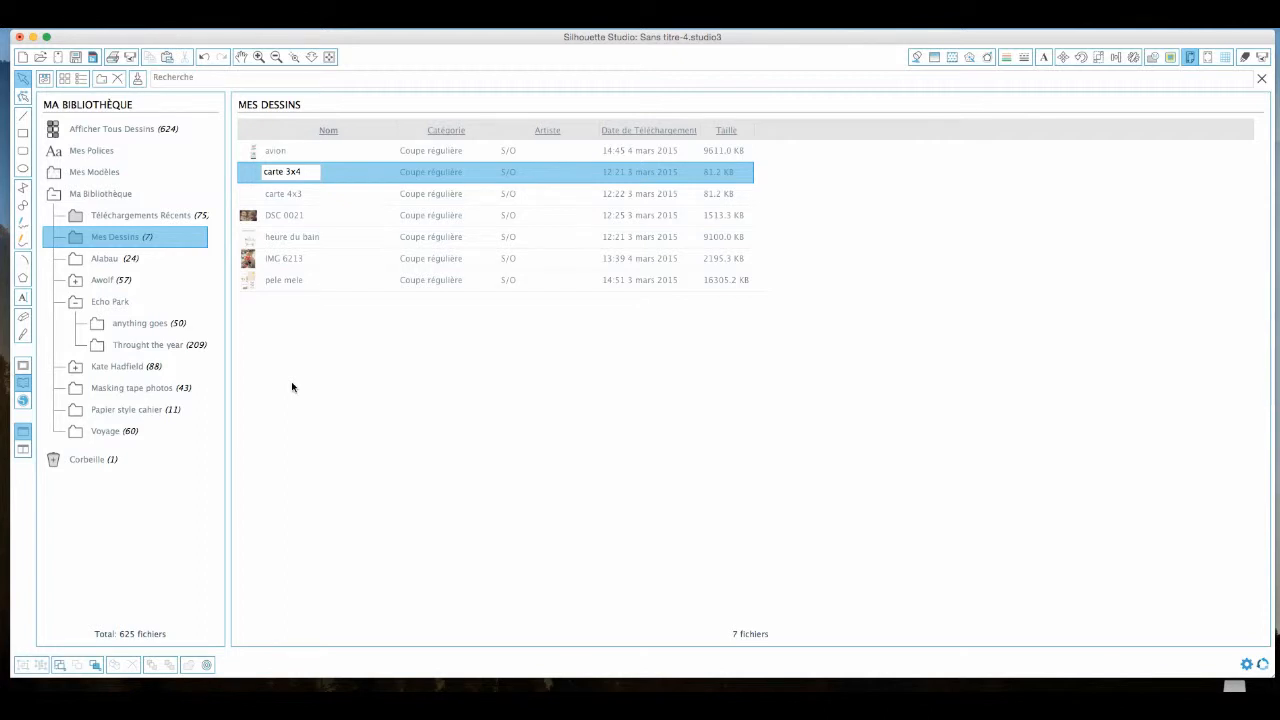
{"action": "left_click", "coordinate": [128, 366]}
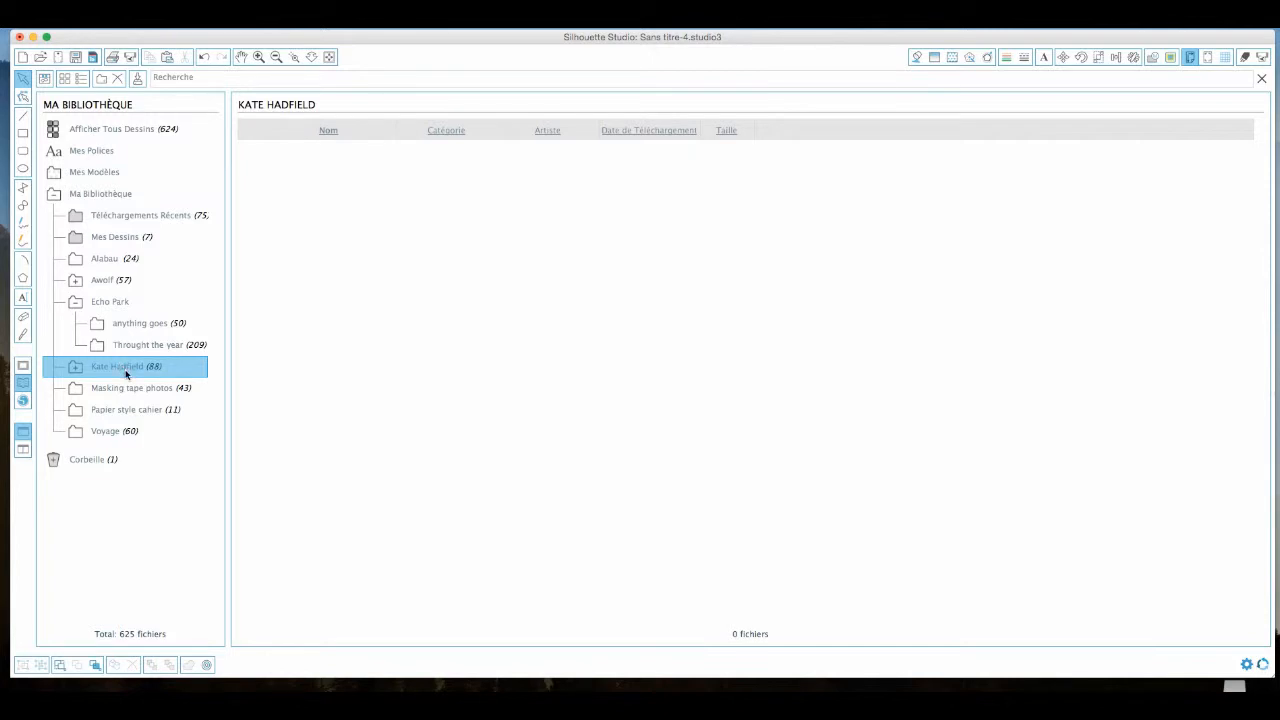
{"action": "double_click", "coordinate": [124, 366]}
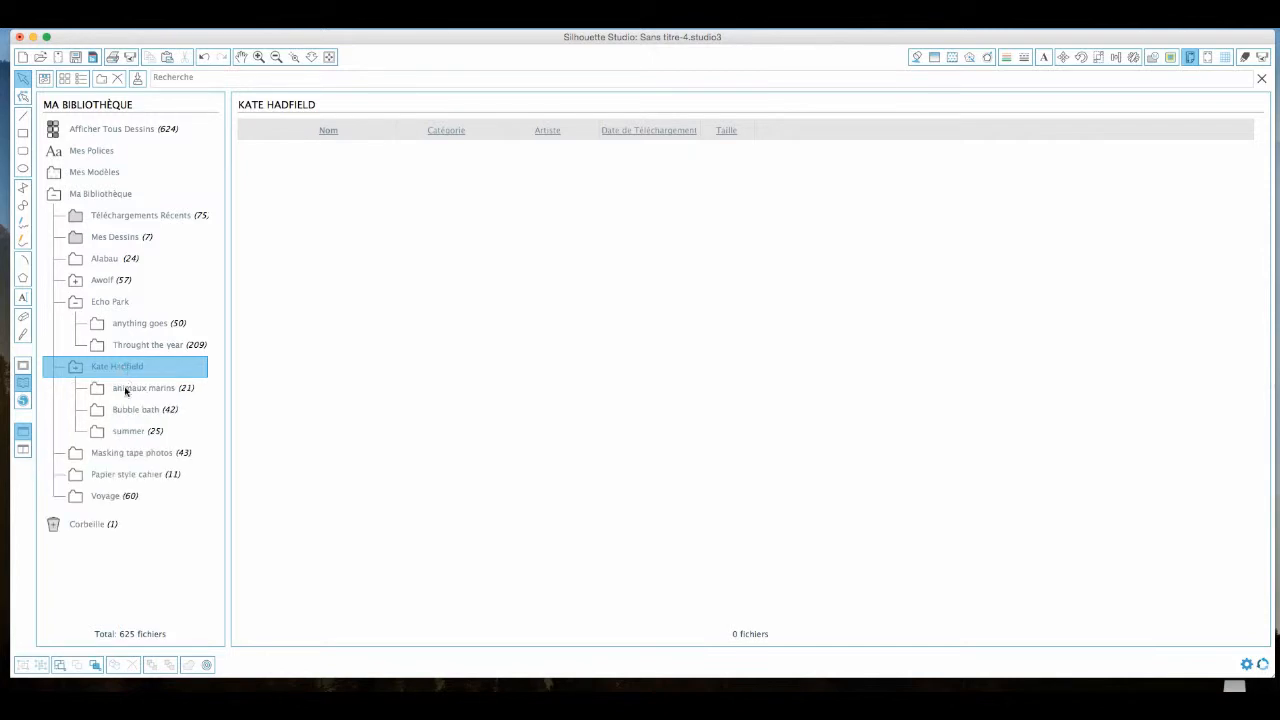
{"action": "left_click", "coordinate": [125, 390]}
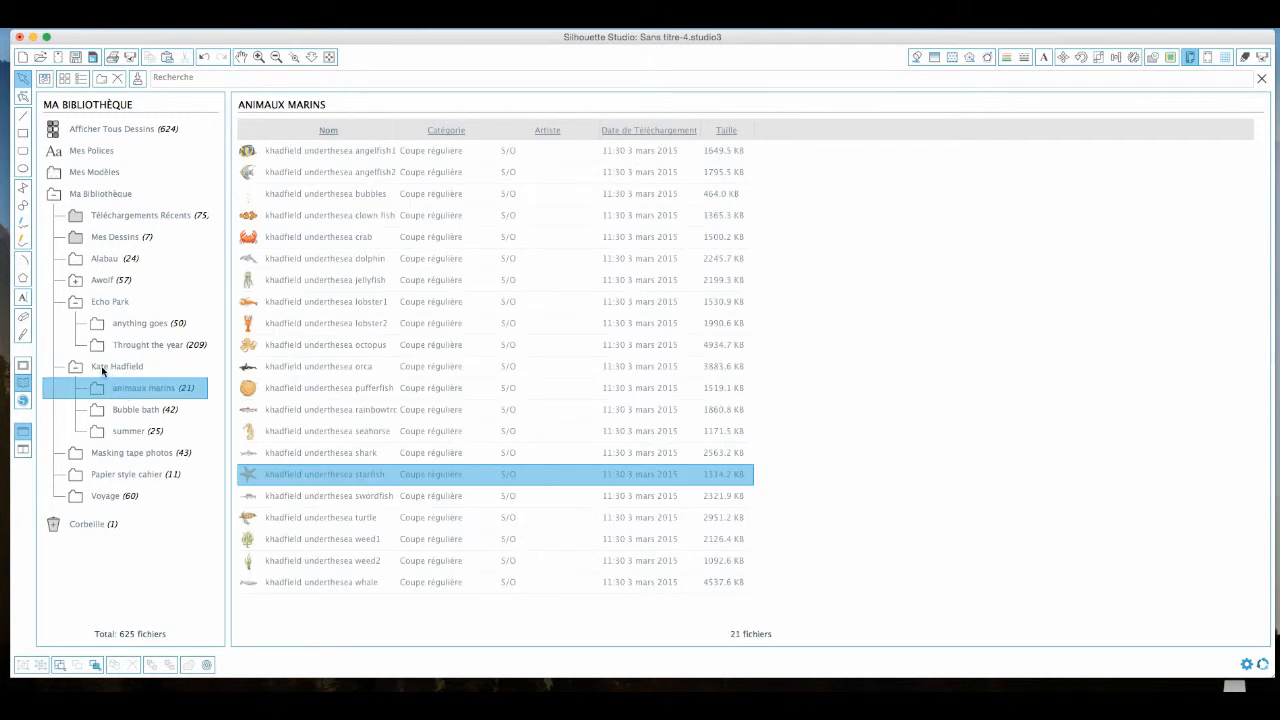
{"action": "left_click", "coordinate": [133, 412]}
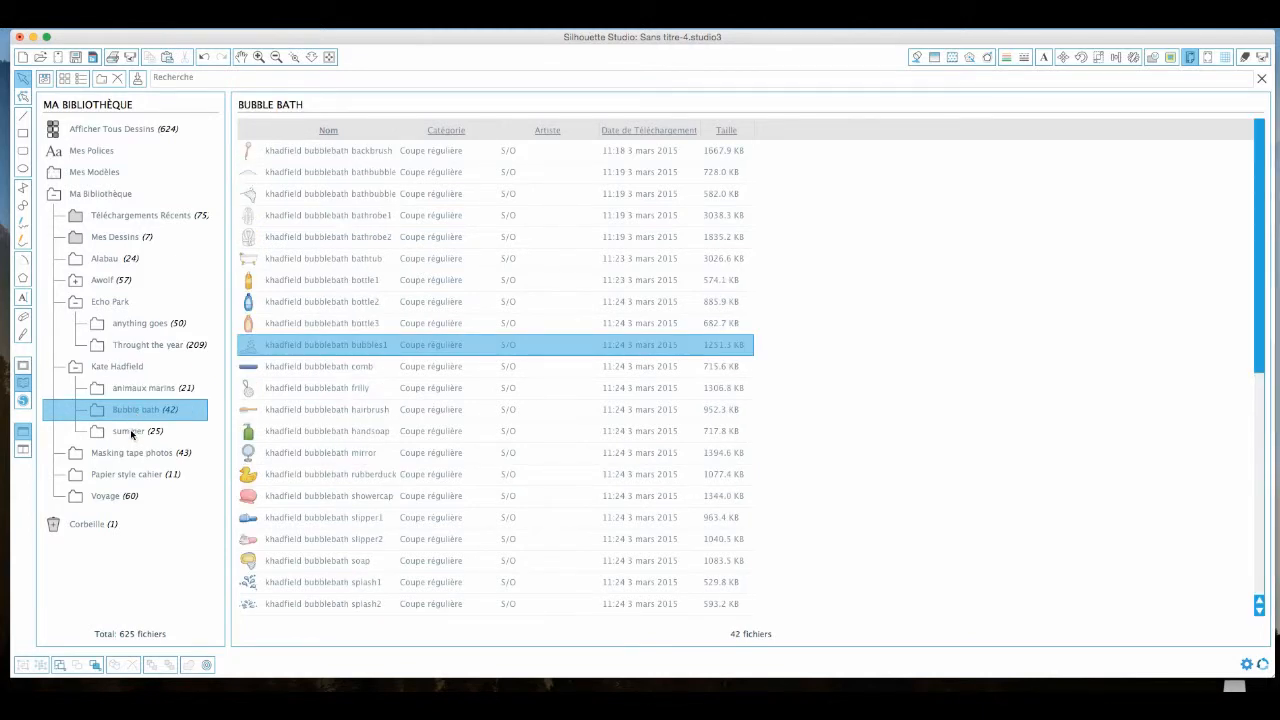
{"action": "left_click", "coordinate": [131, 433]}
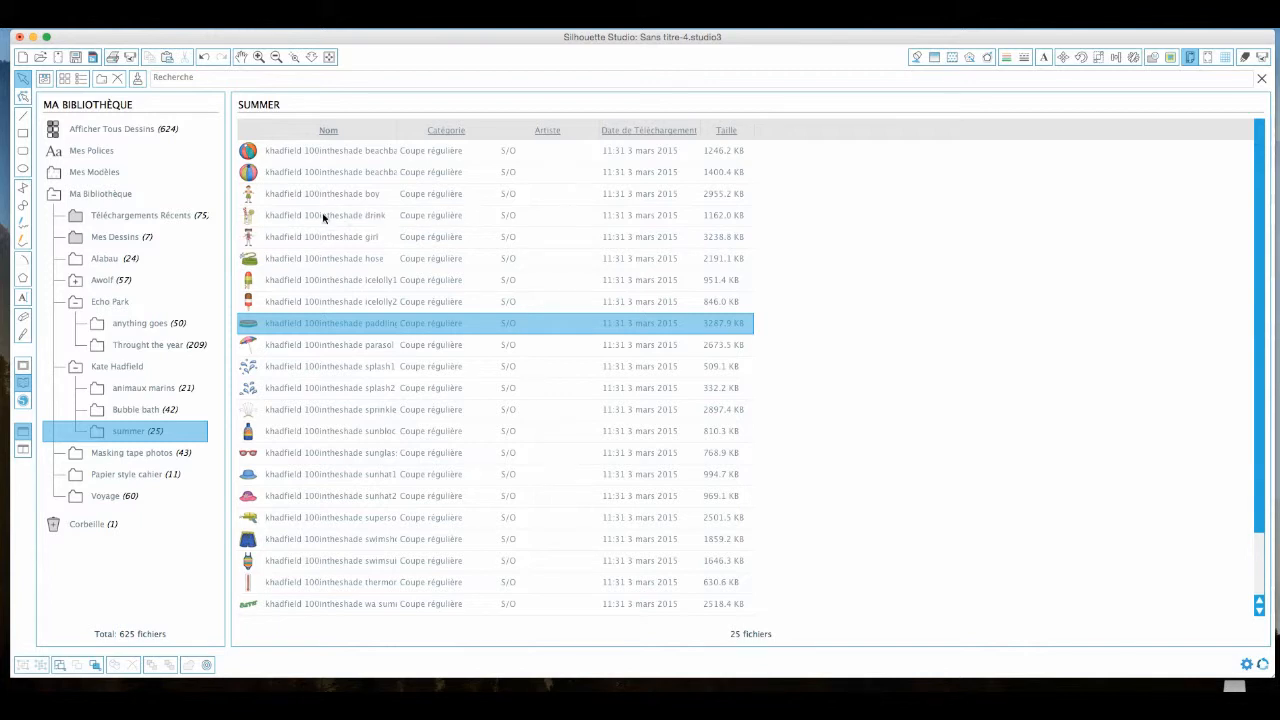
{"action": "double_click", "coordinate": [425, 218]}
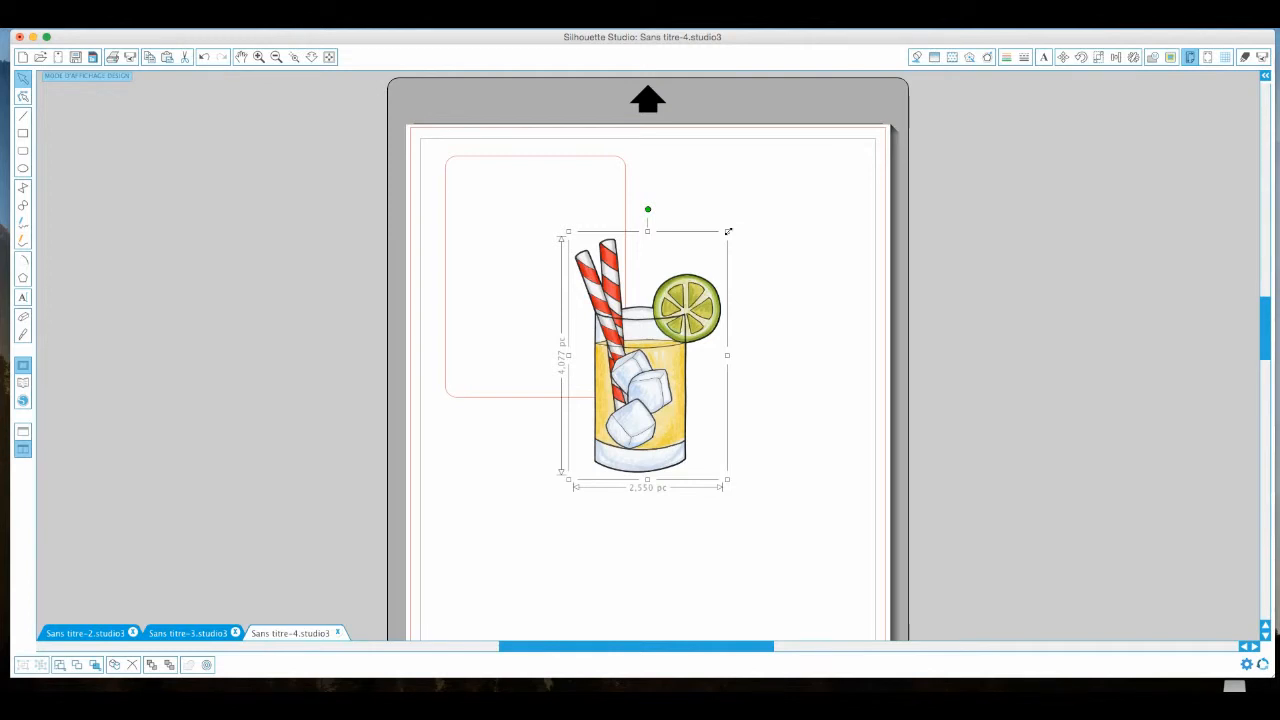
- Shrink the drink image proportionally to about 1.1 by 1.8 pc and place it in the card's lower-right corner
{"action": "left_click_drag", "start_coordinate": [654, 375], "coordinate": [554, 305]}
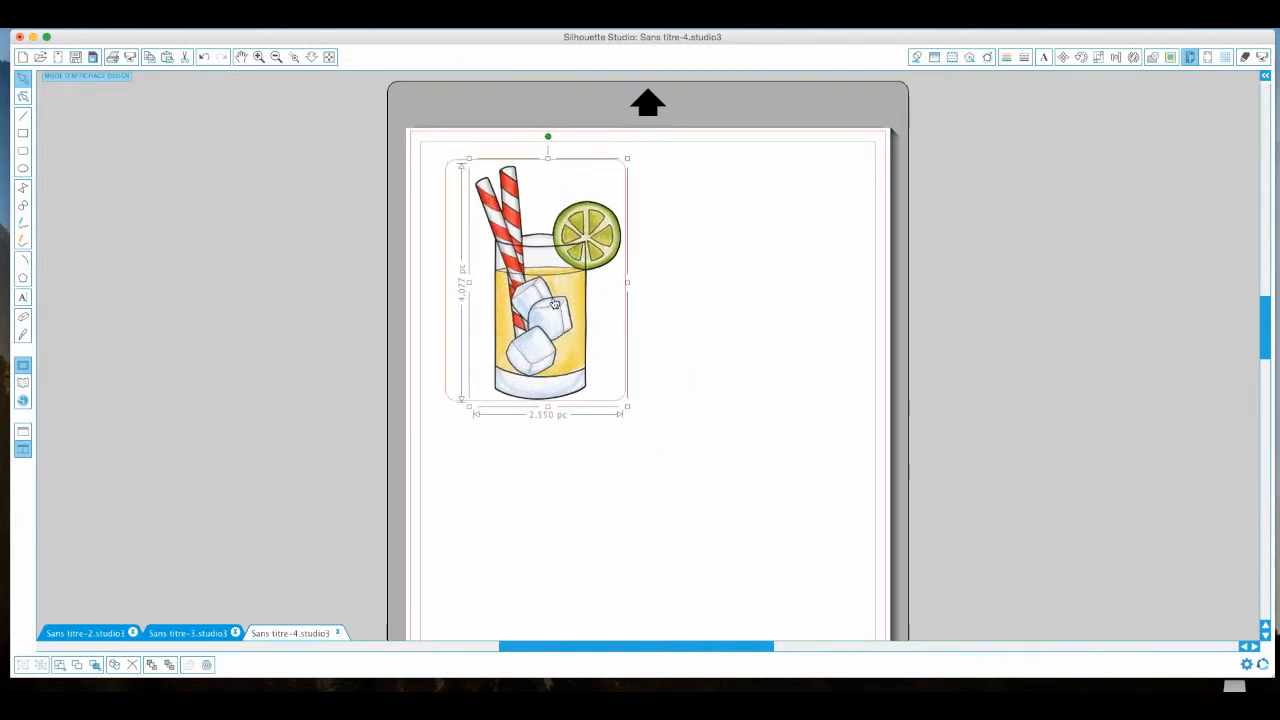
{"action": "left_click", "coordinate": [710, 326]}
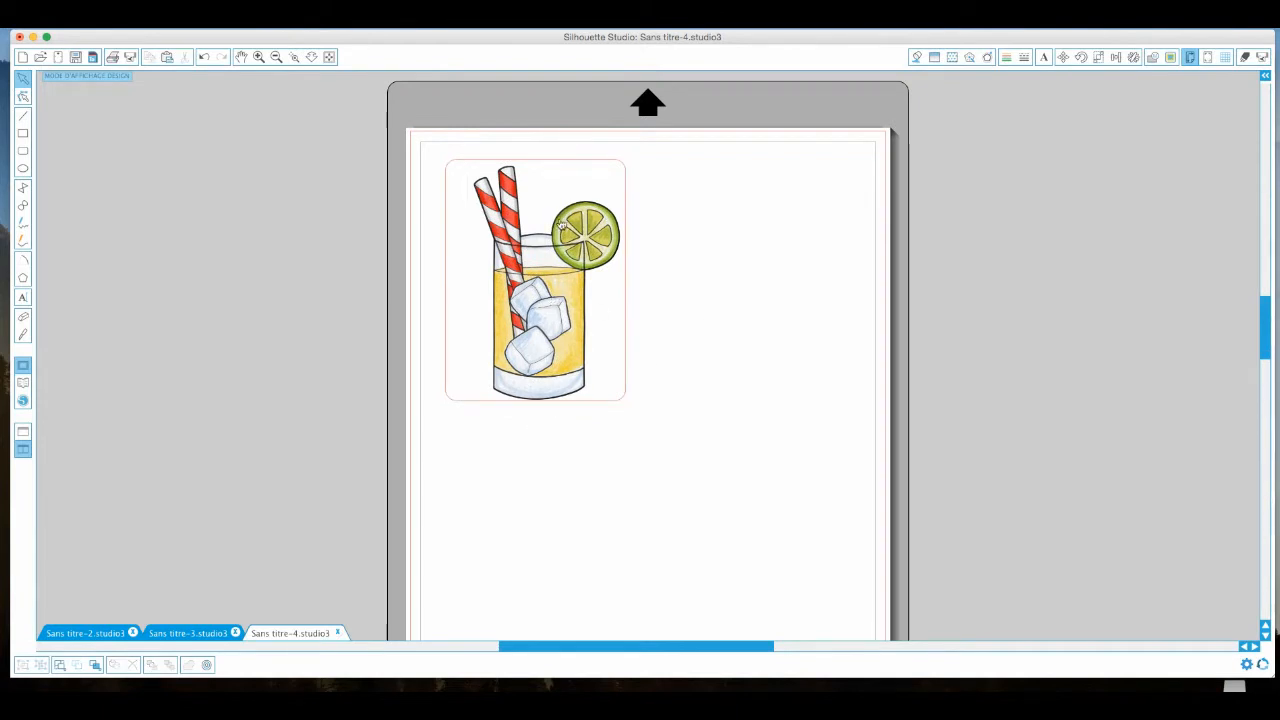
{"action": "left_click", "coordinate": [560, 329]}
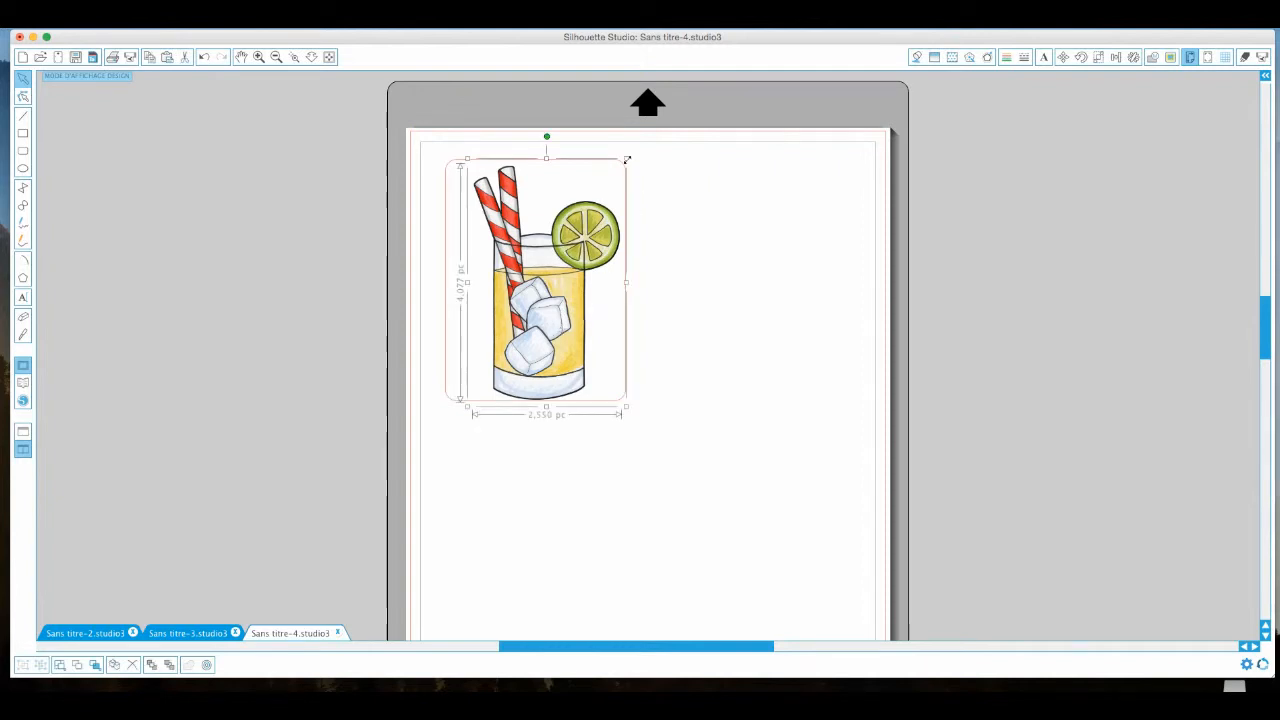
{"action": "left_click_drag", "start_coordinate": [627, 160], "coordinate": [559, 254]}
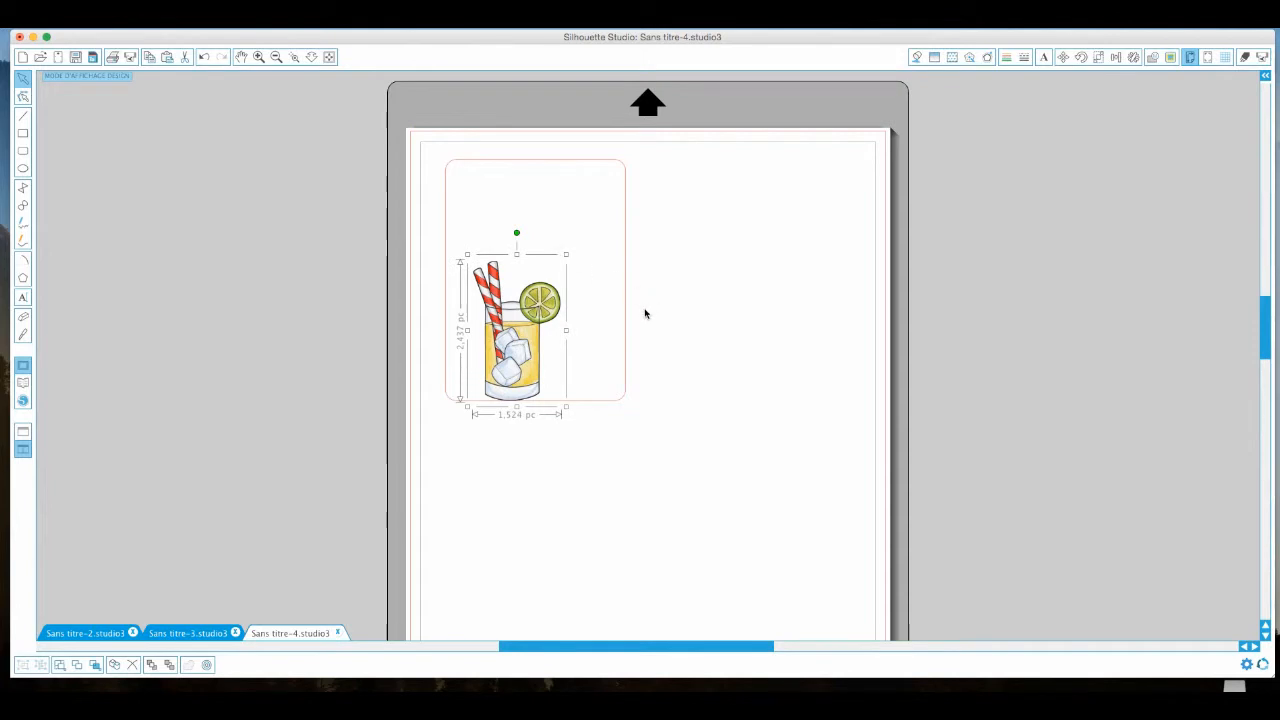
{"action": "left_click_drag", "start_coordinate": [567, 254], "coordinate": [543, 291]}
{"action": "left_click_drag", "start_coordinate": [505, 372], "coordinate": [591, 365]}
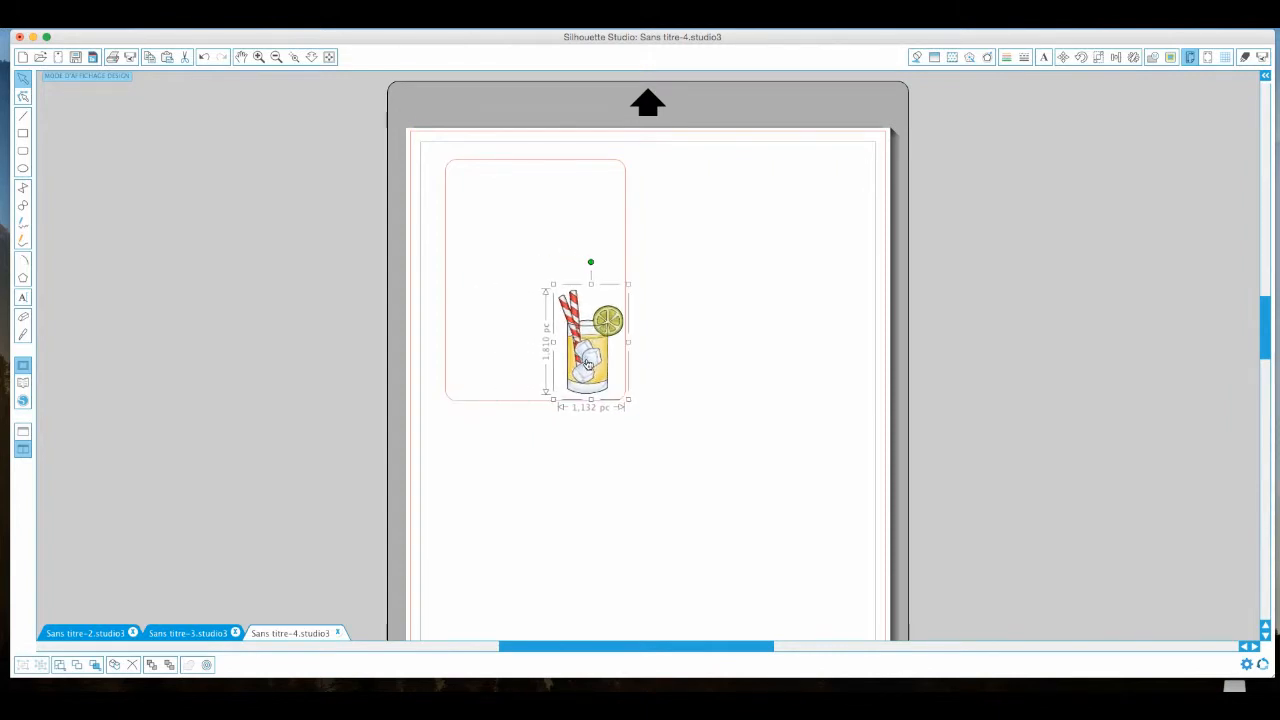
{"action": "left_click", "coordinate": [706, 366]}
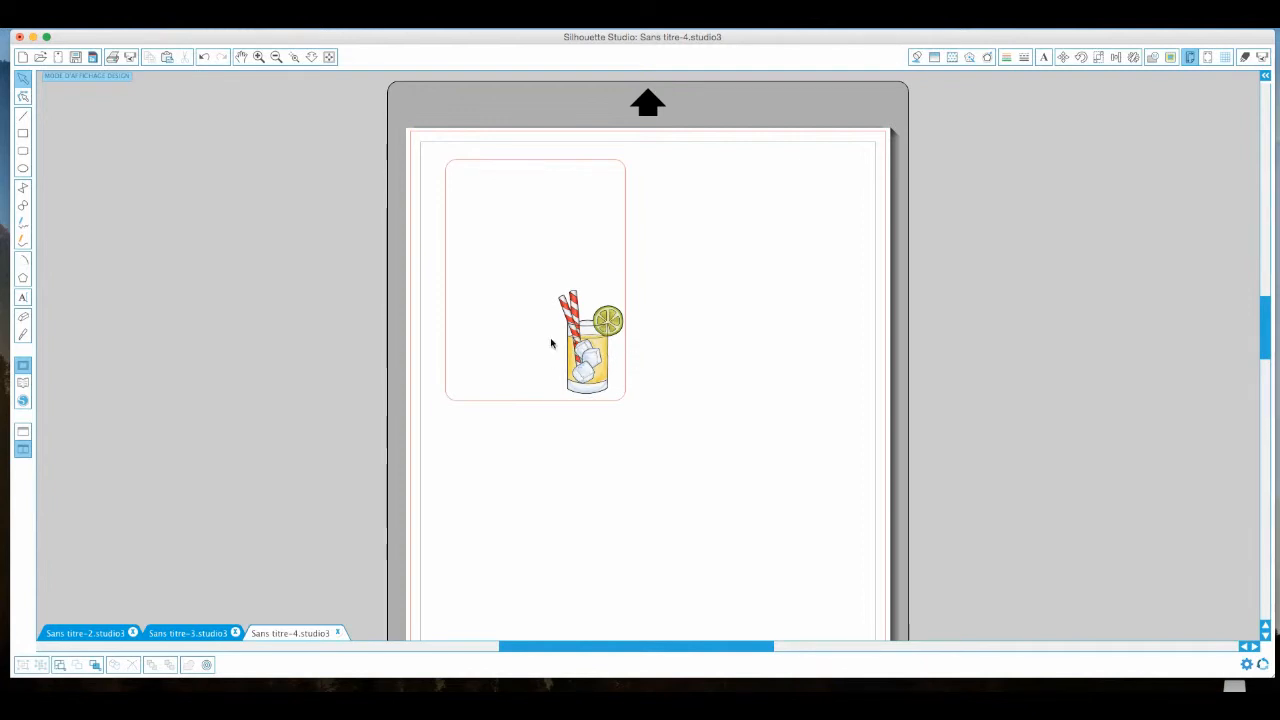
{"action": "left_click", "coordinate": [602, 346]}
{"action": "left_click_drag", "start_coordinate": [630, 286], "coordinate": [683, 337]}
{"action": "left_click", "coordinate": [612, 446]}
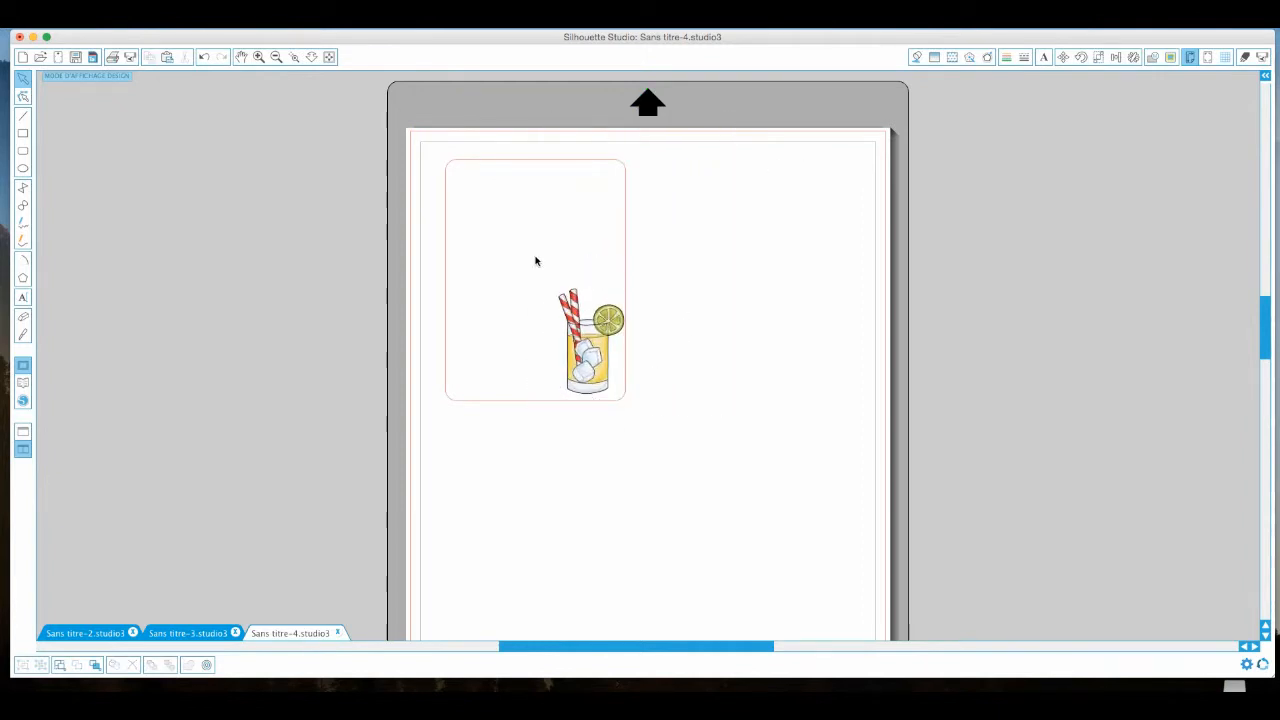
- Try several gradient fills on the card outline, including peach, light yellow and gold, and reset it to no fill
{"action": "left_click", "coordinate": [449, 388]}
{"action": "left_click", "coordinate": [924, 58]}
{"action": "left_click", "coordinate": [934, 58]}
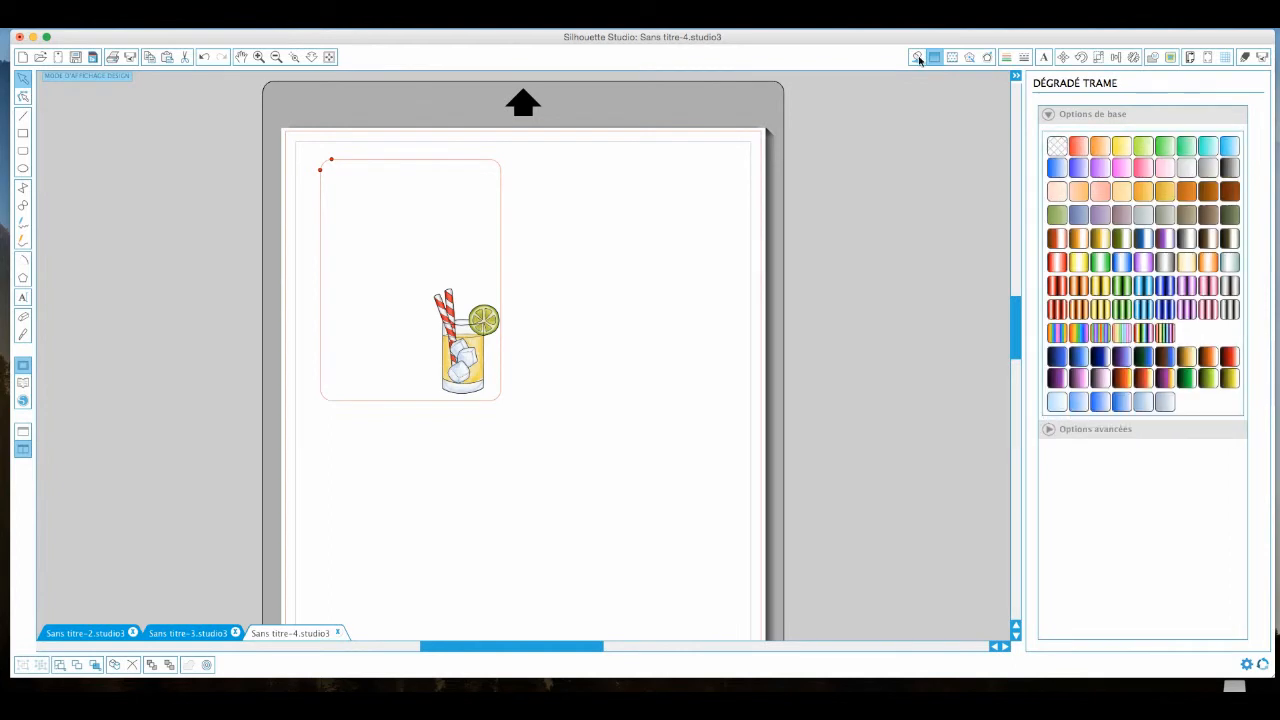
{"action": "left_click", "coordinate": [1084, 196]}
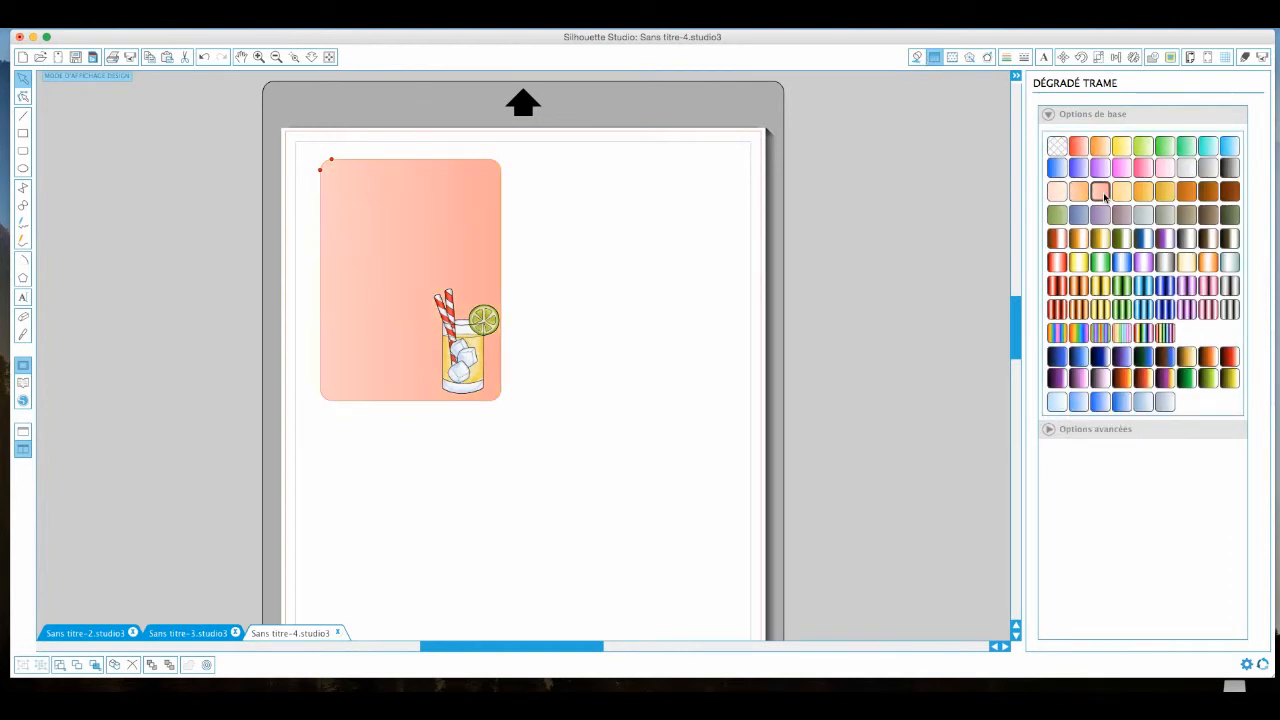
{"action": "left_click", "coordinate": [1121, 195]}
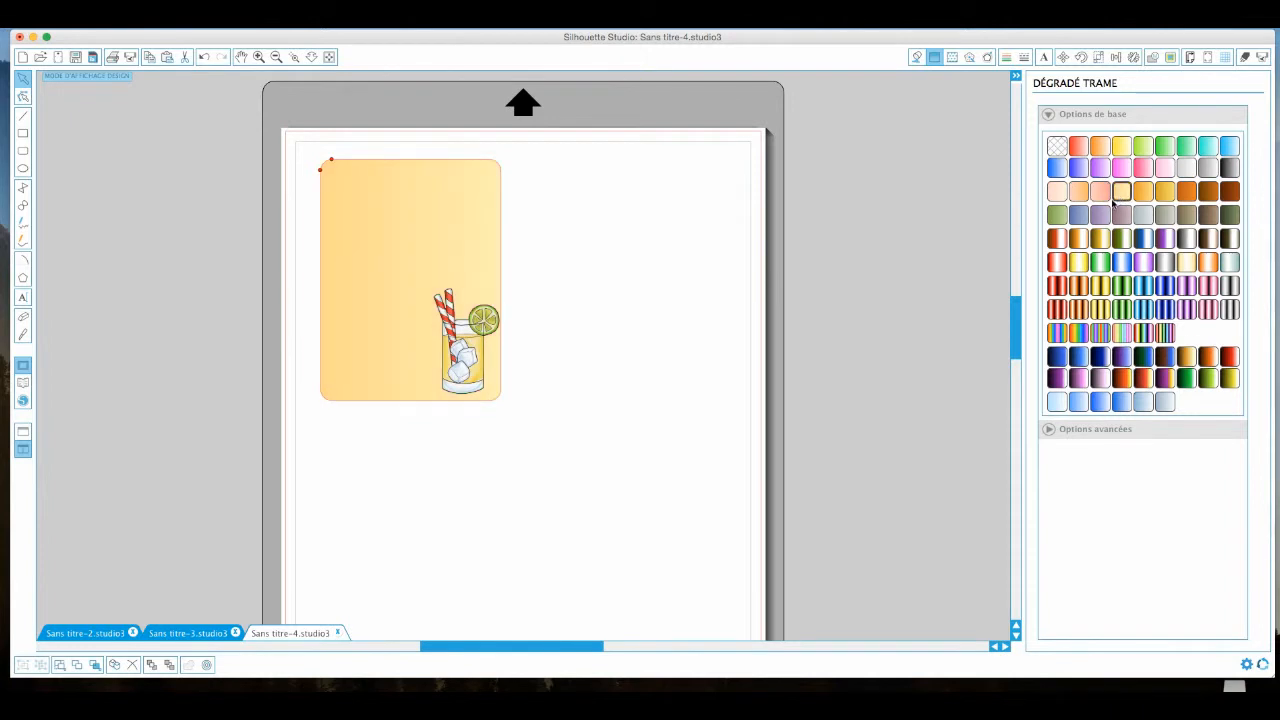
{"action": "left_click", "coordinate": [1049, 429]}
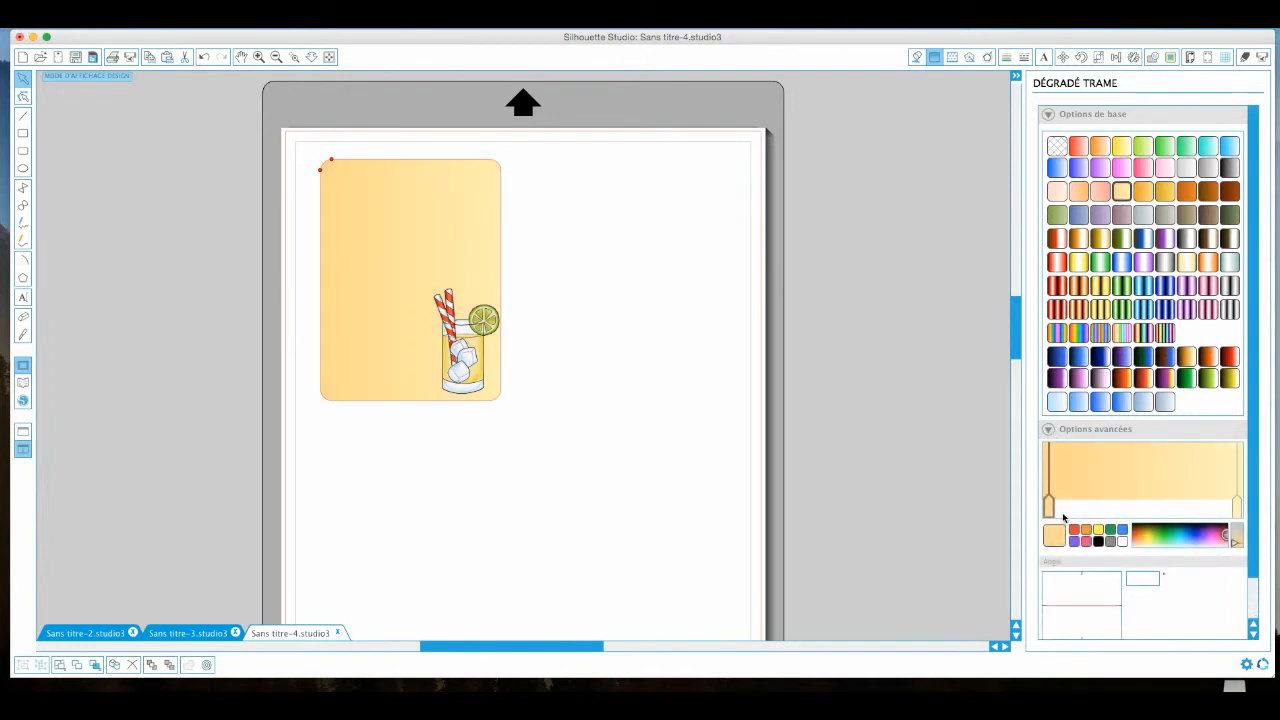
{"action": "left_click", "coordinate": [1183, 262]}
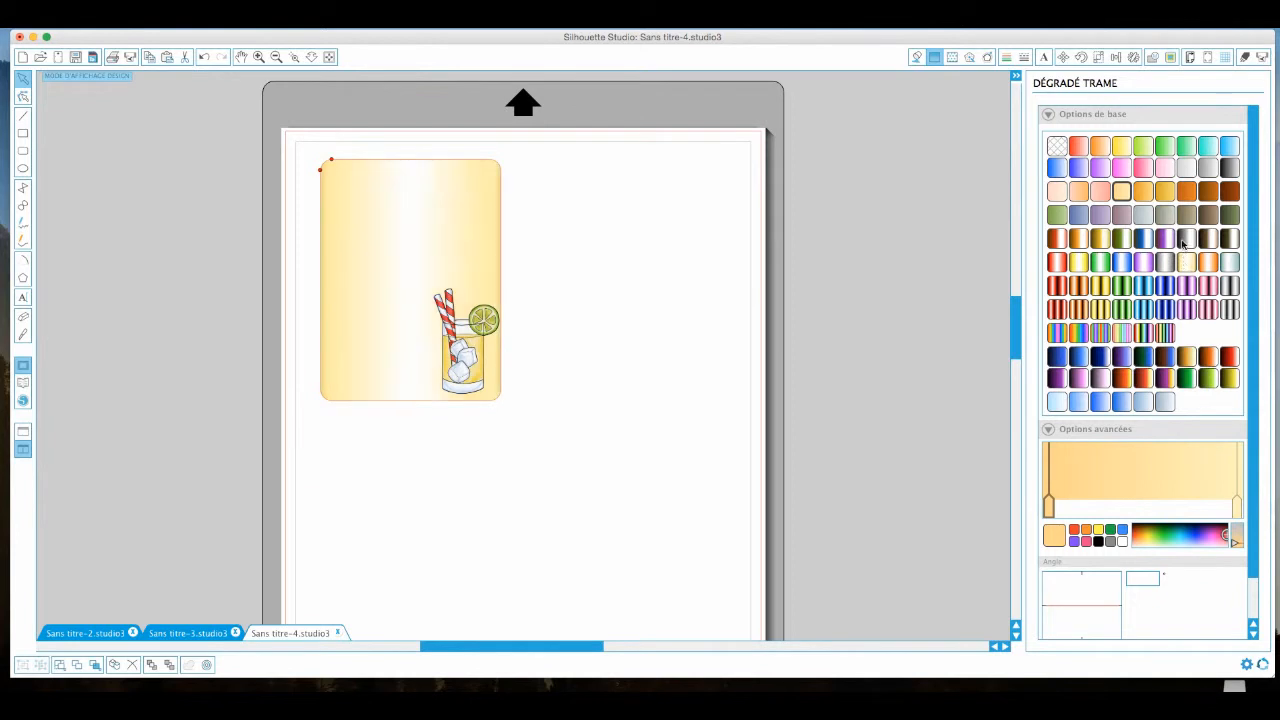
{"action": "left_click", "coordinate": [1166, 198]}
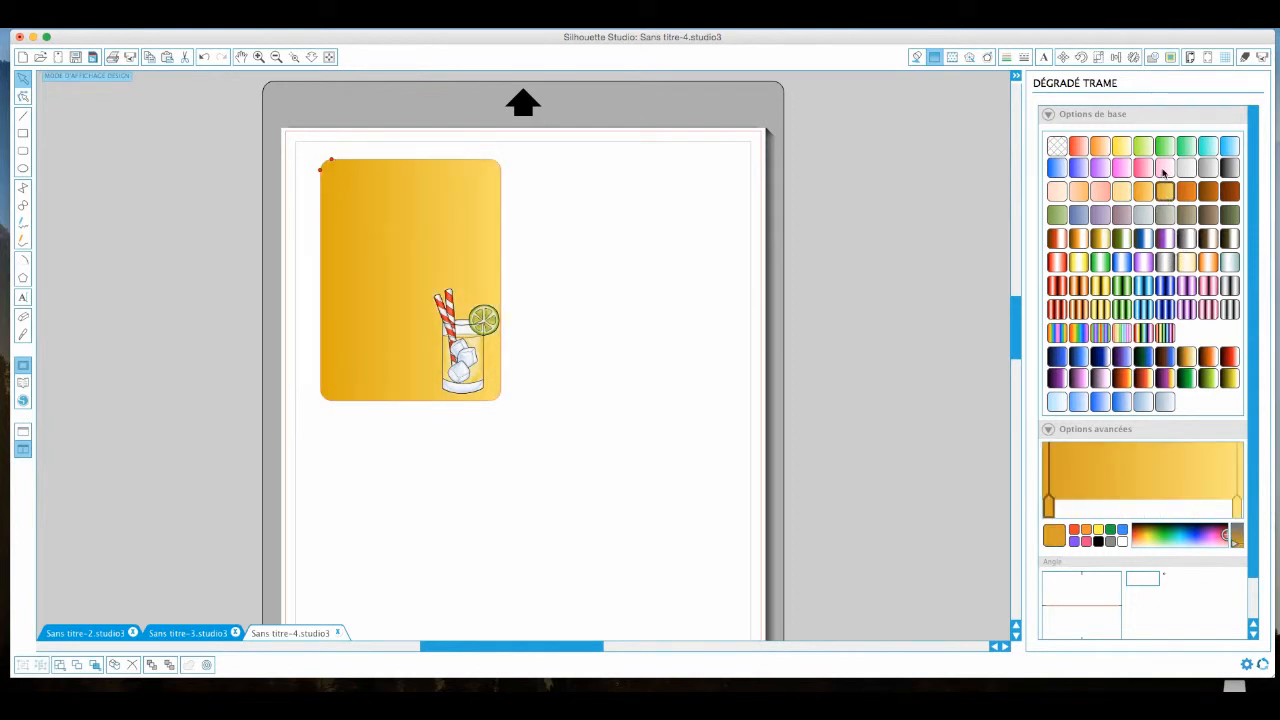
{"action": "left_click", "coordinate": [1143, 167]}
{"action": "left_click", "coordinate": [1057, 146]}
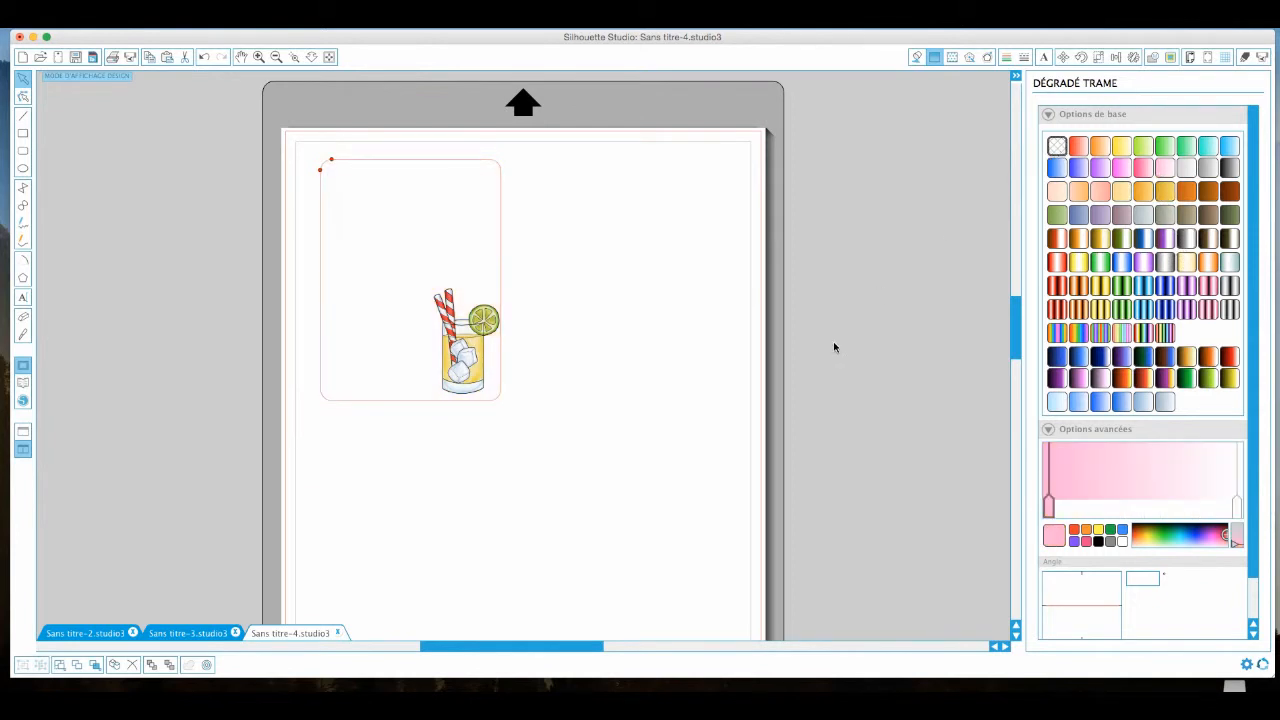
- Fill the card outline with the green geometric pp2-6 paper from the library's Throught the year folder
{"action": "left_click", "coordinate": [24, 384]}
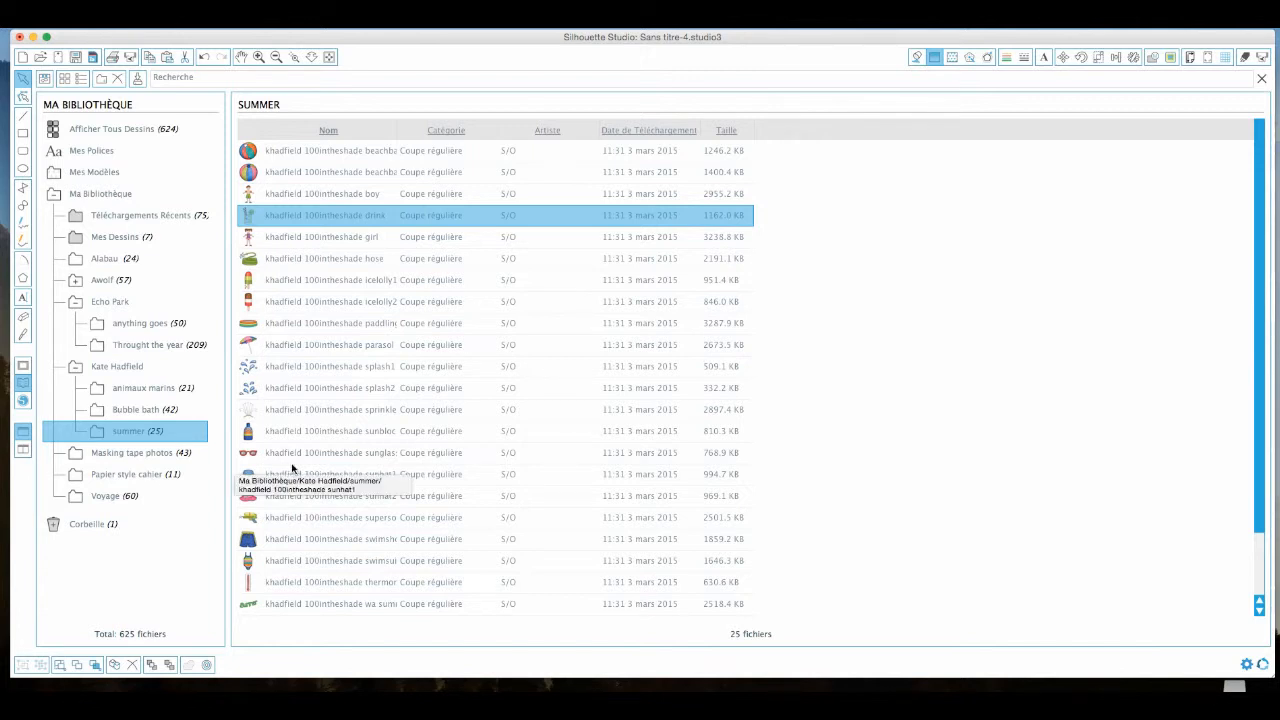
{"action": "left_click", "coordinate": [131, 346]}
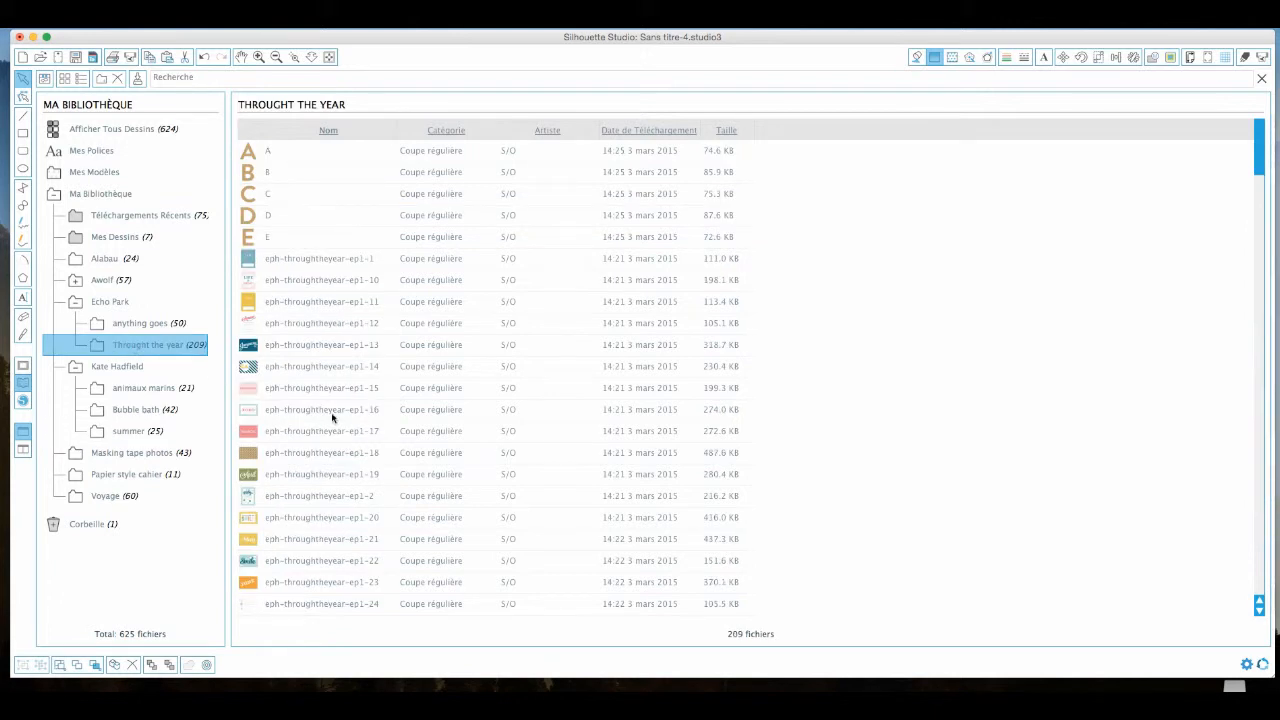
{"action": "scroll", "coordinate": [348, 428], "scroll_direction": "down", "scroll_amount": 5}
{"action": "scroll", "coordinate": [348, 428], "scroll_direction": "down", "scroll_amount": 7}
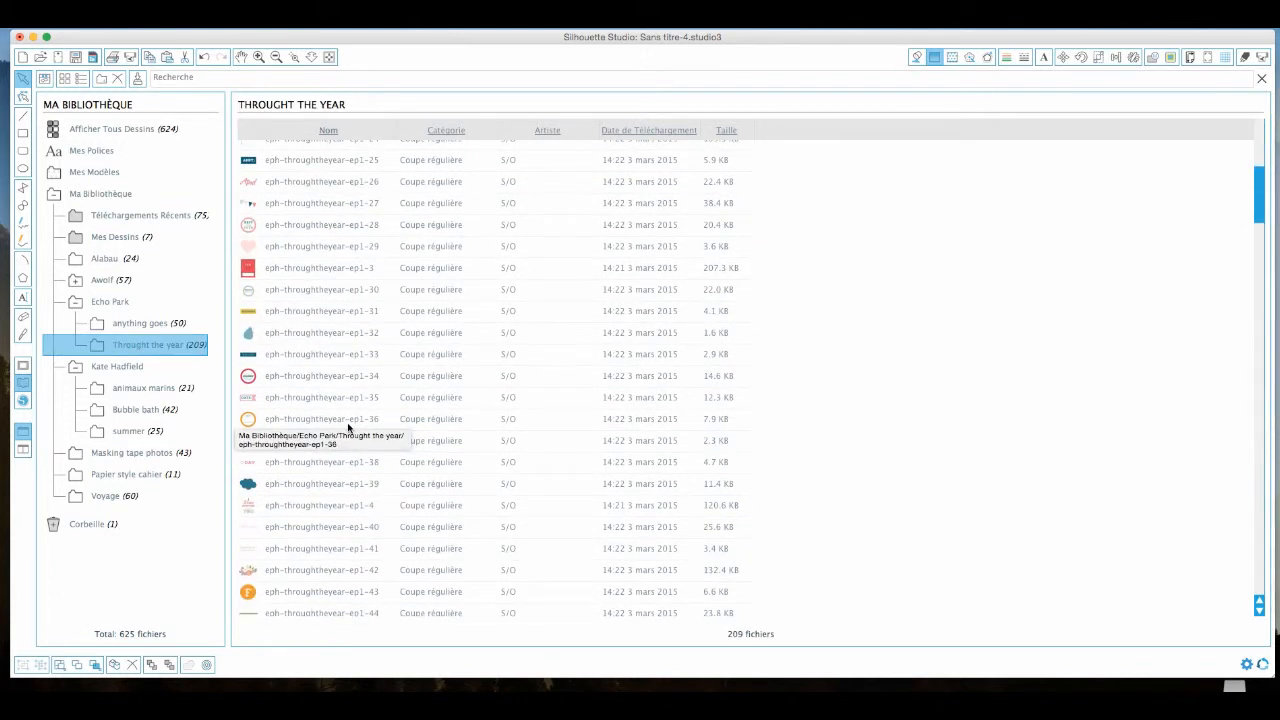
{"action": "scroll", "coordinate": [350, 433], "scroll_direction": "down", "scroll_amount": 3}
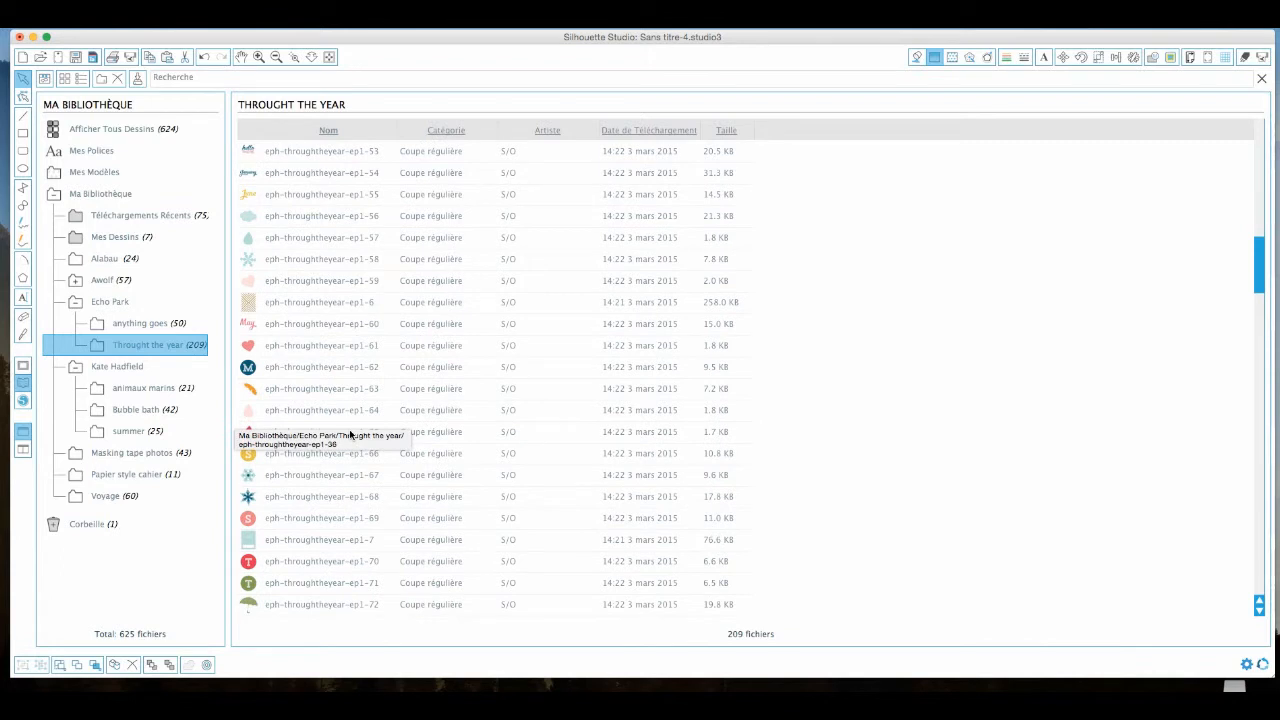
{"action": "scroll", "coordinate": [350, 433], "scroll_direction": "down", "scroll_amount": 10}
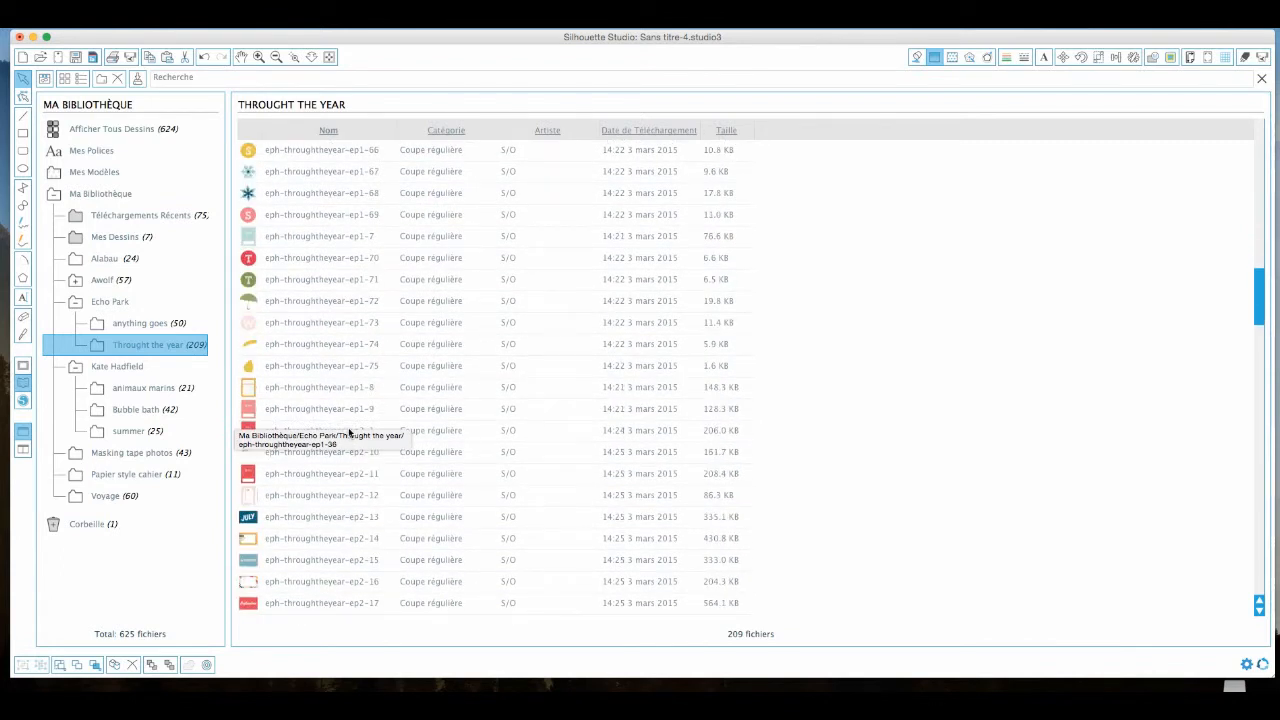
{"action": "scroll", "coordinate": [350, 428], "scroll_direction": "down", "scroll_amount": 3}
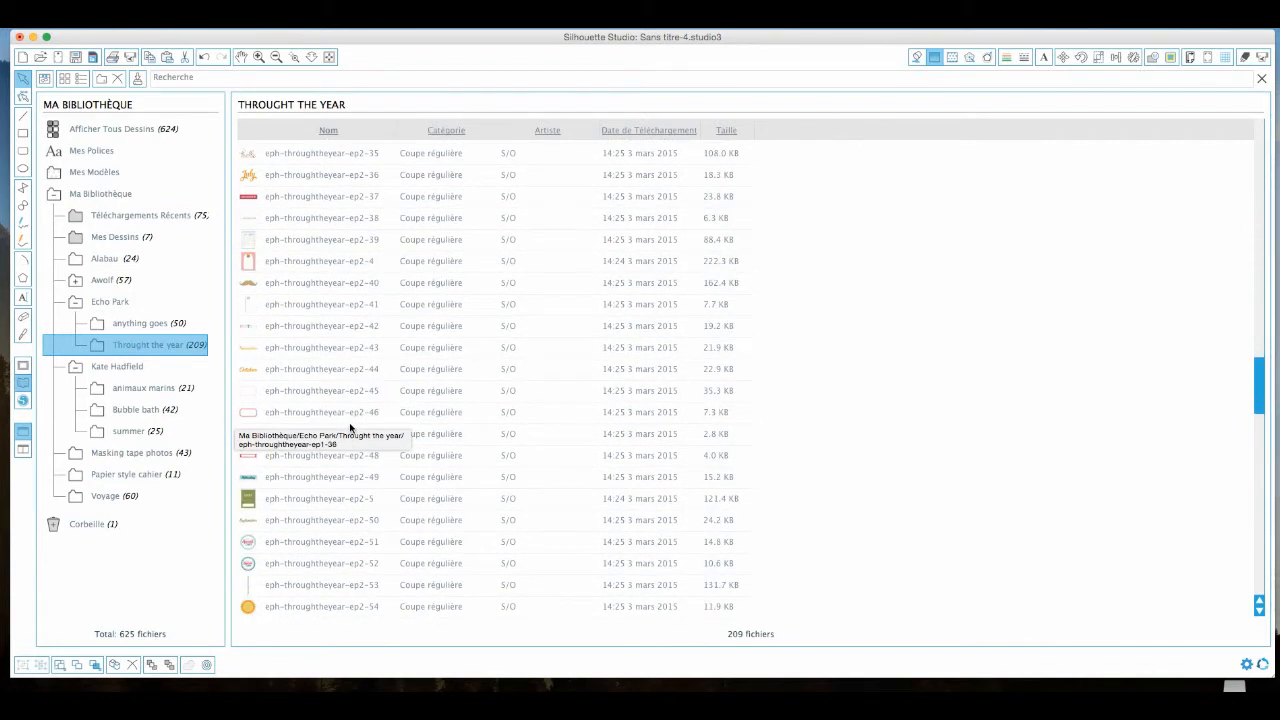
{"action": "scroll", "coordinate": [350, 428], "scroll_direction": "down", "scroll_amount": 10}
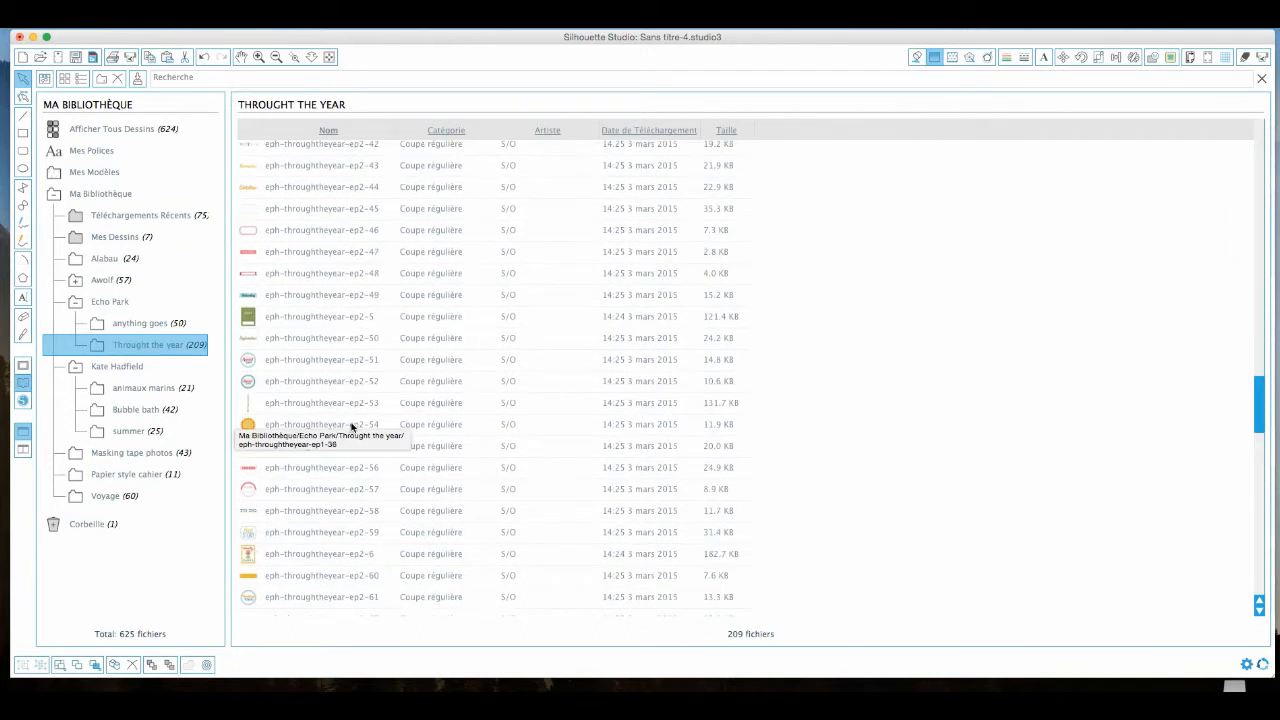
{"action": "scroll", "coordinate": [393, 436], "scroll_direction": "down", "scroll_amount": 15}
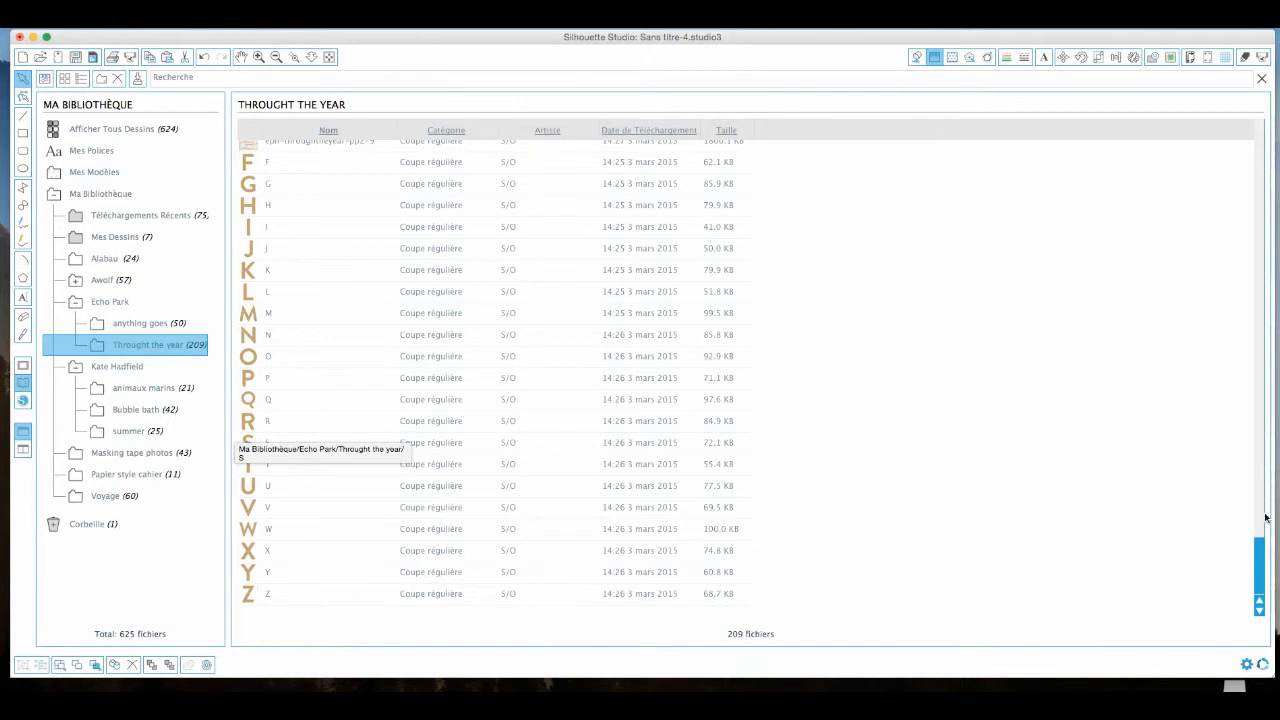
{"action": "left_click_drag", "start_coordinate": [1258, 550], "coordinate": [1258, 511]}
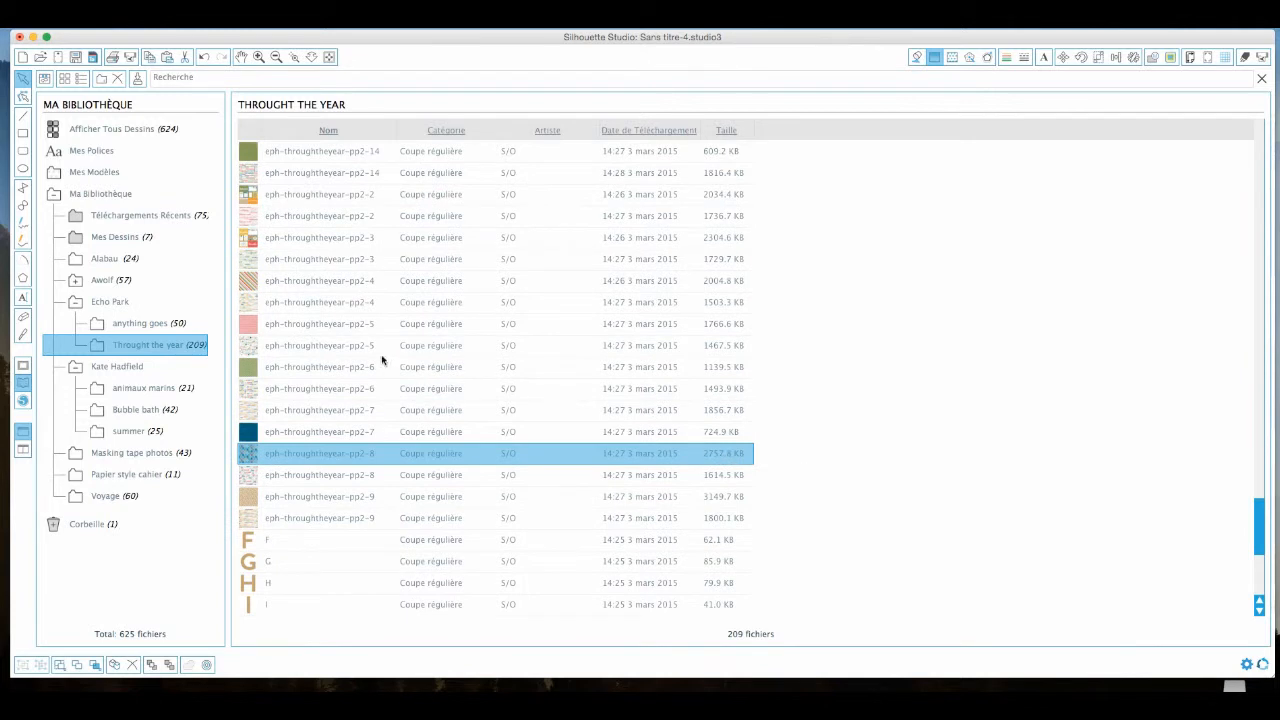
{"action": "left_click", "coordinate": [306, 369]}
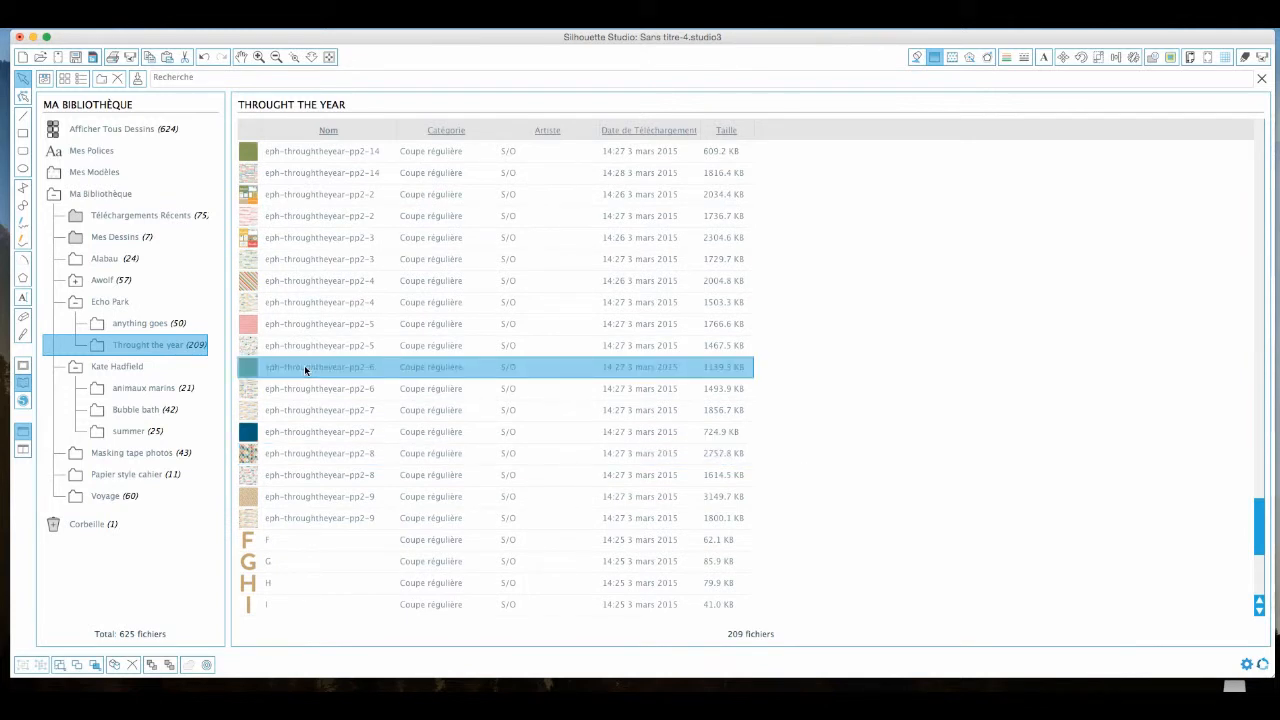
{"action": "double_click", "coordinate": [304, 366]}
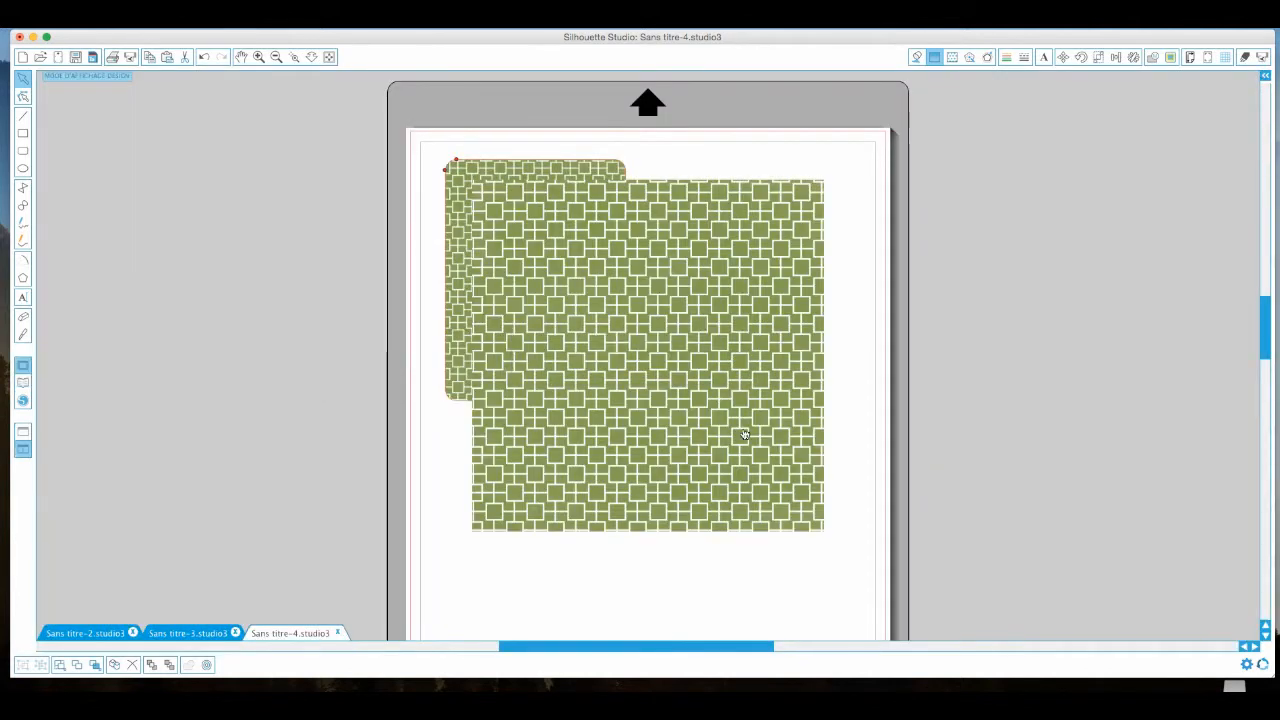
- Delete the large square of green patterned paper covering the card
{"action": "left_click", "coordinate": [798, 270]}
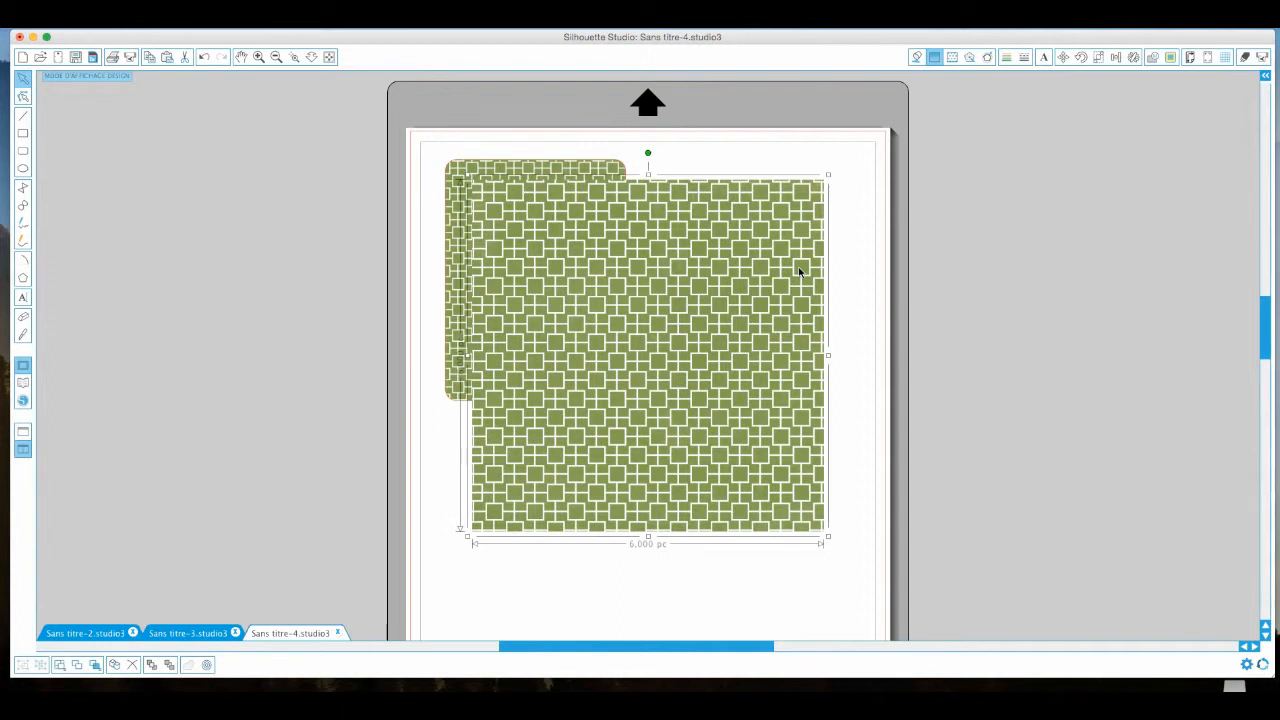
{"action": "key", "text": "Delete"}
{"action": "scroll", "coordinate": [634, 411], "scroll_direction": "down", "scroll_amount": 1}
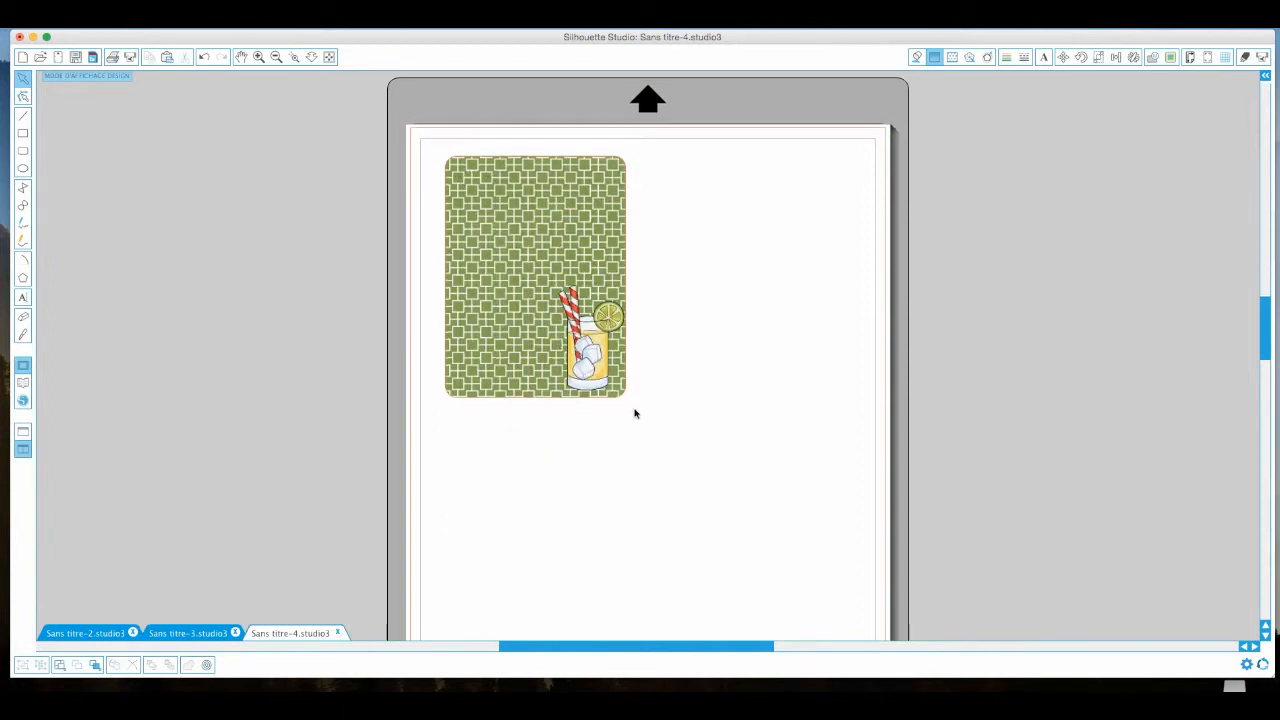
- Enlarge the drink image proportionally to about half the card's width and reposition it in the card's lower-right corner
{"action": "left_click", "coordinate": [594, 350]}
{"action": "left_click_drag", "start_coordinate": [629, 272], "coordinate": [646, 245]}
{"action": "left_click_drag", "start_coordinate": [612, 320], "coordinate": [593, 325]}
{"action": "left_click", "coordinate": [648, 336]}
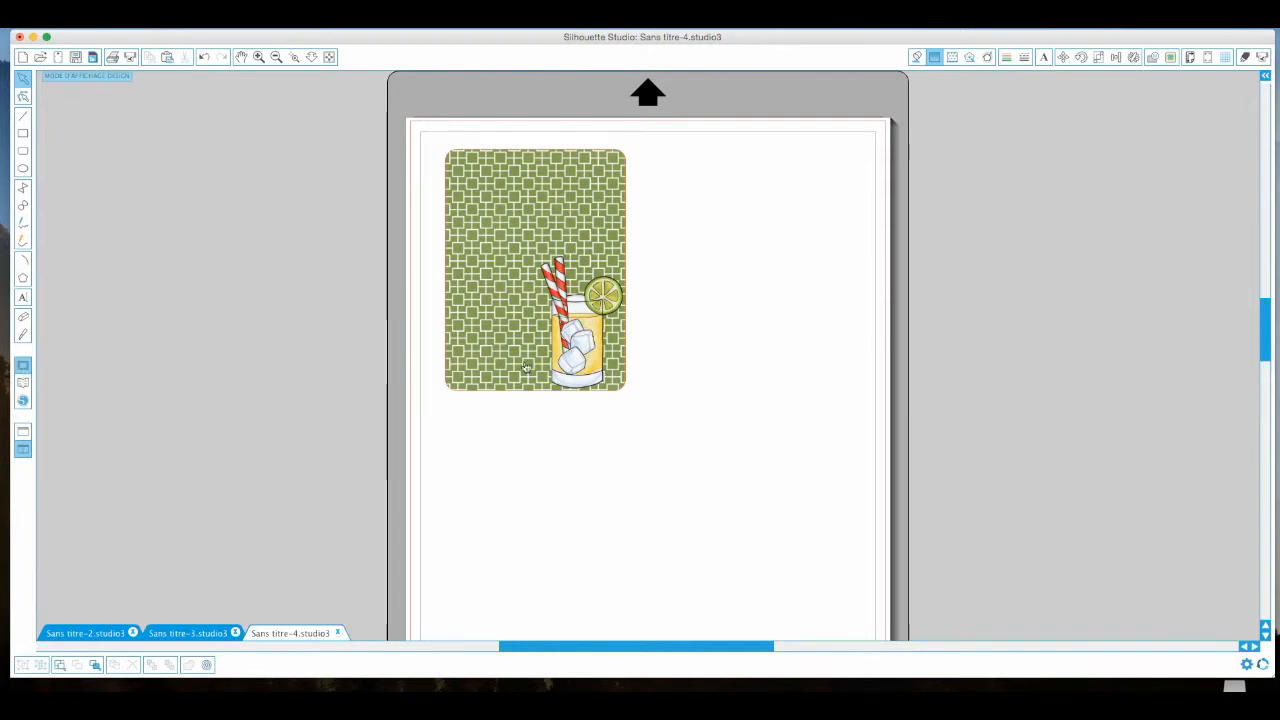
{"action": "left_click", "coordinate": [580, 342]}
{"action": "left_click", "coordinate": [627, 251]}
{"action": "left_click", "coordinate": [591, 302]}
{"action": "left_click_drag", "start_coordinate": [627, 249], "coordinate": [652, 240]}
{"action": "left_click_drag", "start_coordinate": [595, 317], "coordinate": [578, 316]}
{"action": "left_click", "coordinate": [700, 328]}
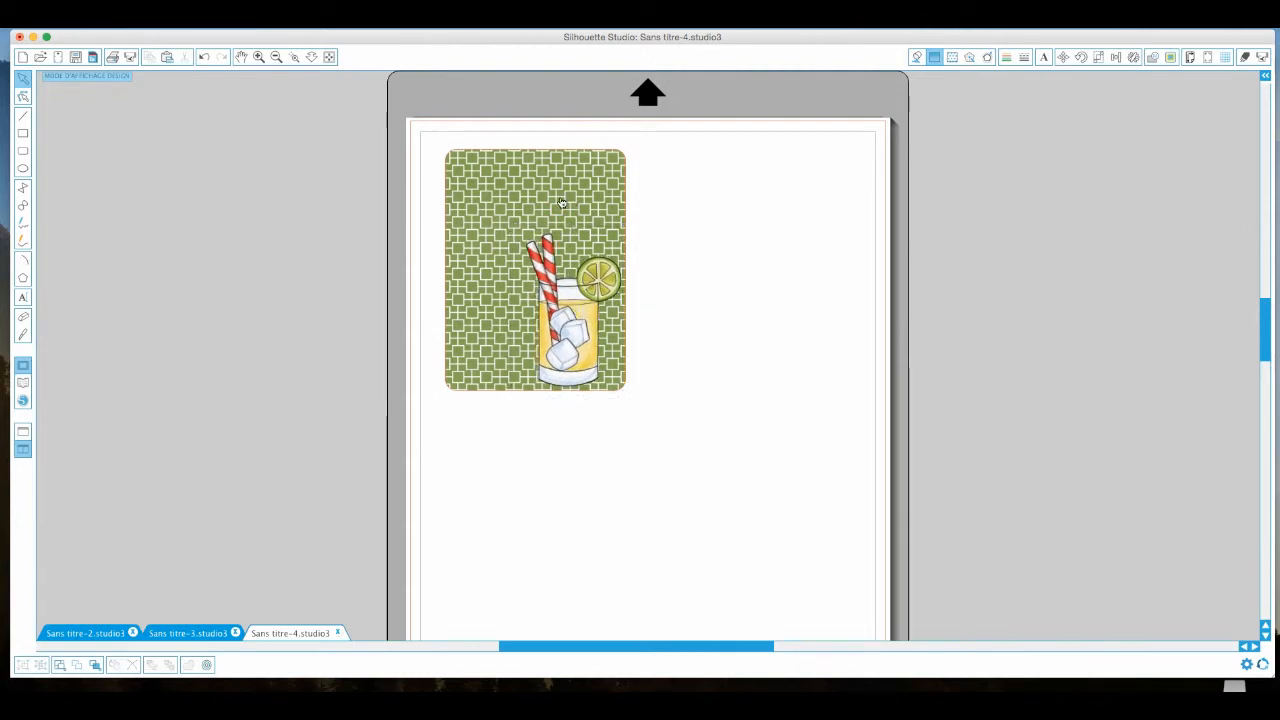
- Try 39.7% transparency on the card's green patterned fill and reset it to 0%
{"action": "scroll", "coordinate": [532, 185], "scroll_direction": "down", "scroll_amount": 1}
{"action": "left_click", "coordinate": [532, 185]}
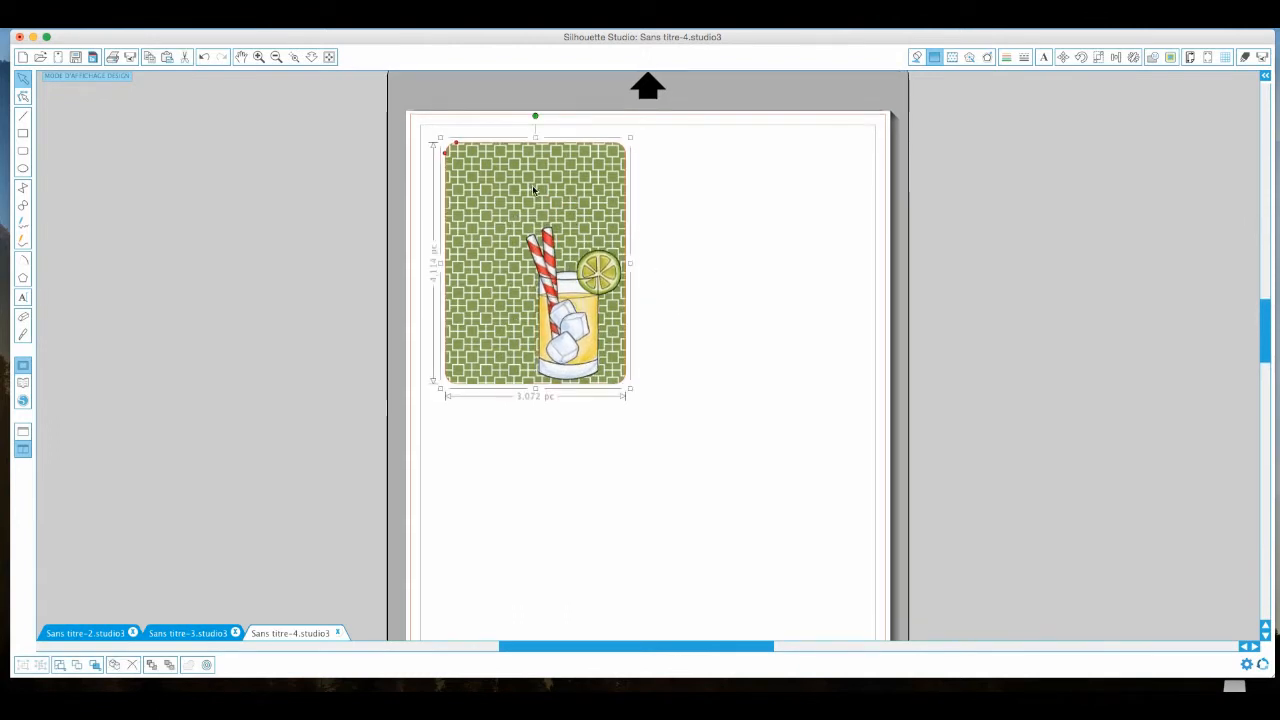
{"action": "left_click", "coordinate": [934, 59]}
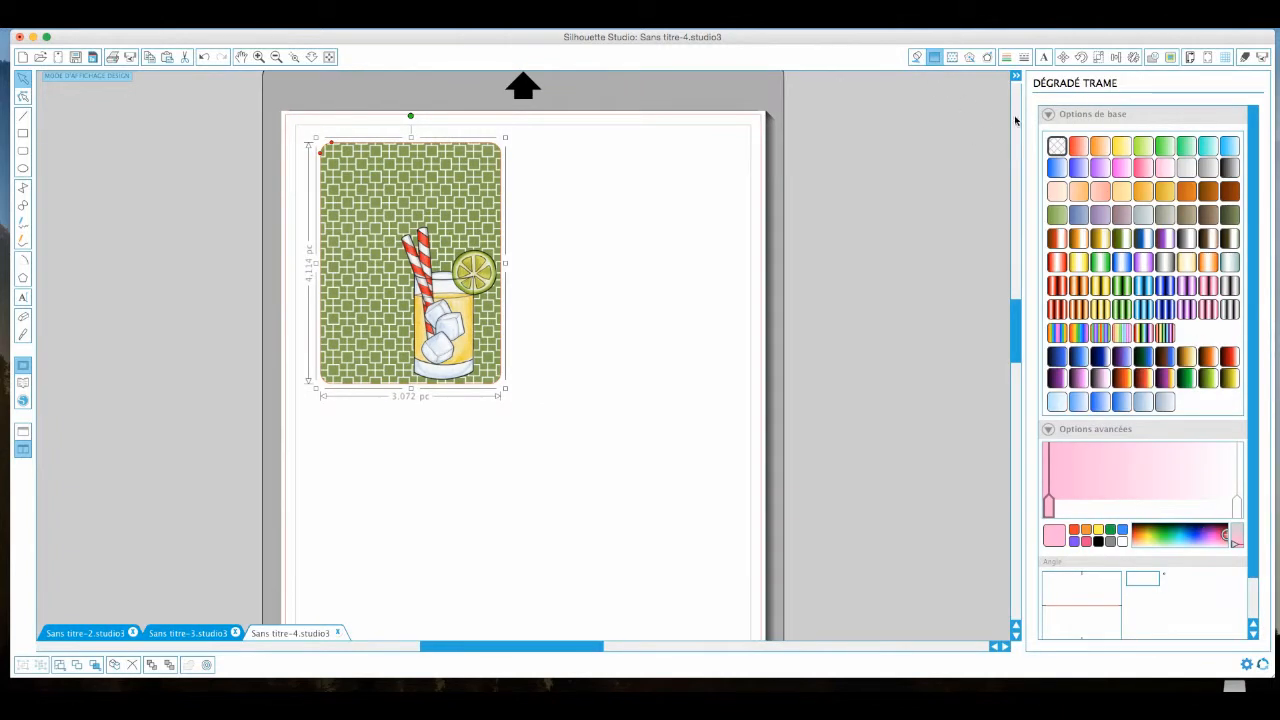
{"action": "left_click", "coordinate": [916, 58]}
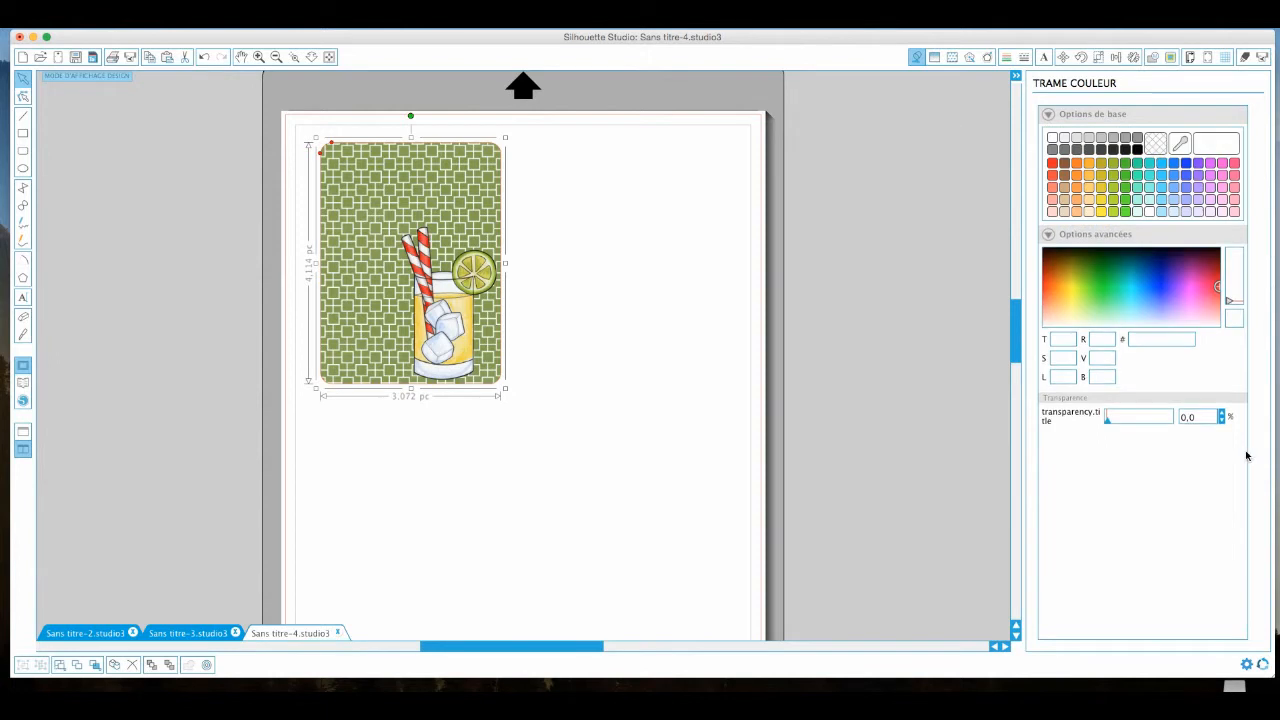
{"action": "left_click_drag", "start_coordinate": [1107, 420], "coordinate": [1132, 420]}
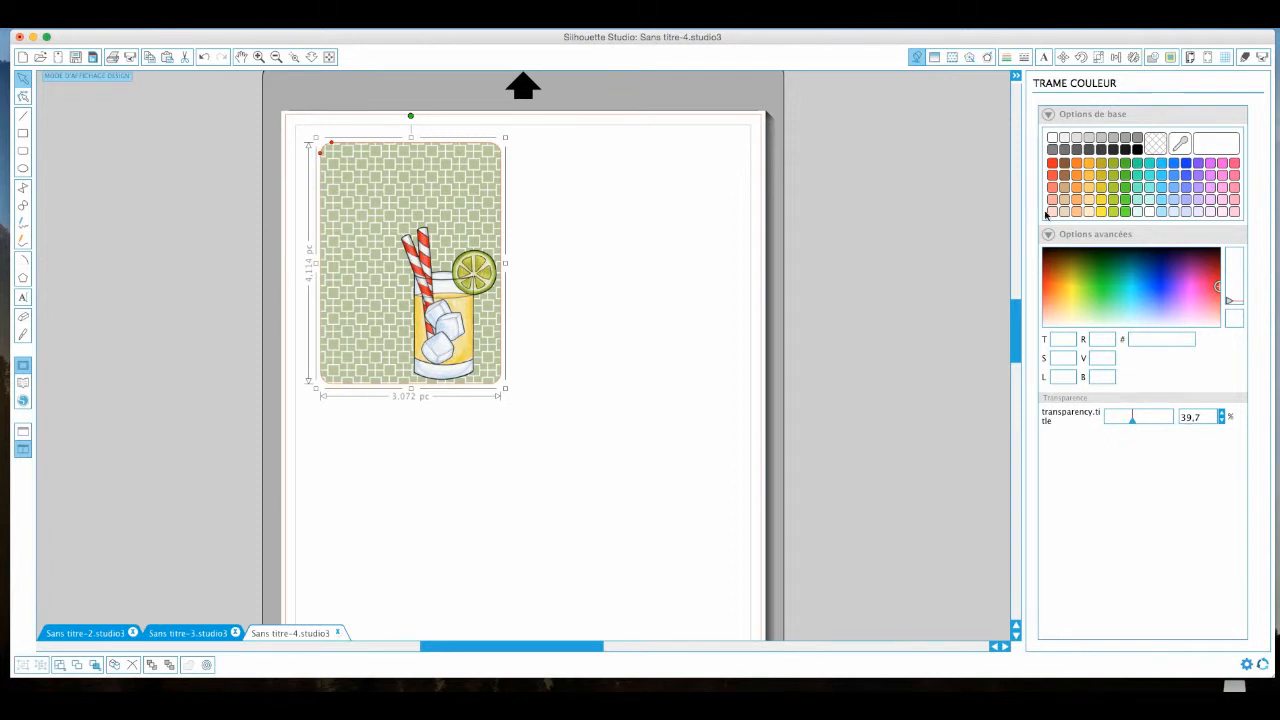
{"action": "left_click_drag", "start_coordinate": [1133, 424], "coordinate": [1098, 430]}
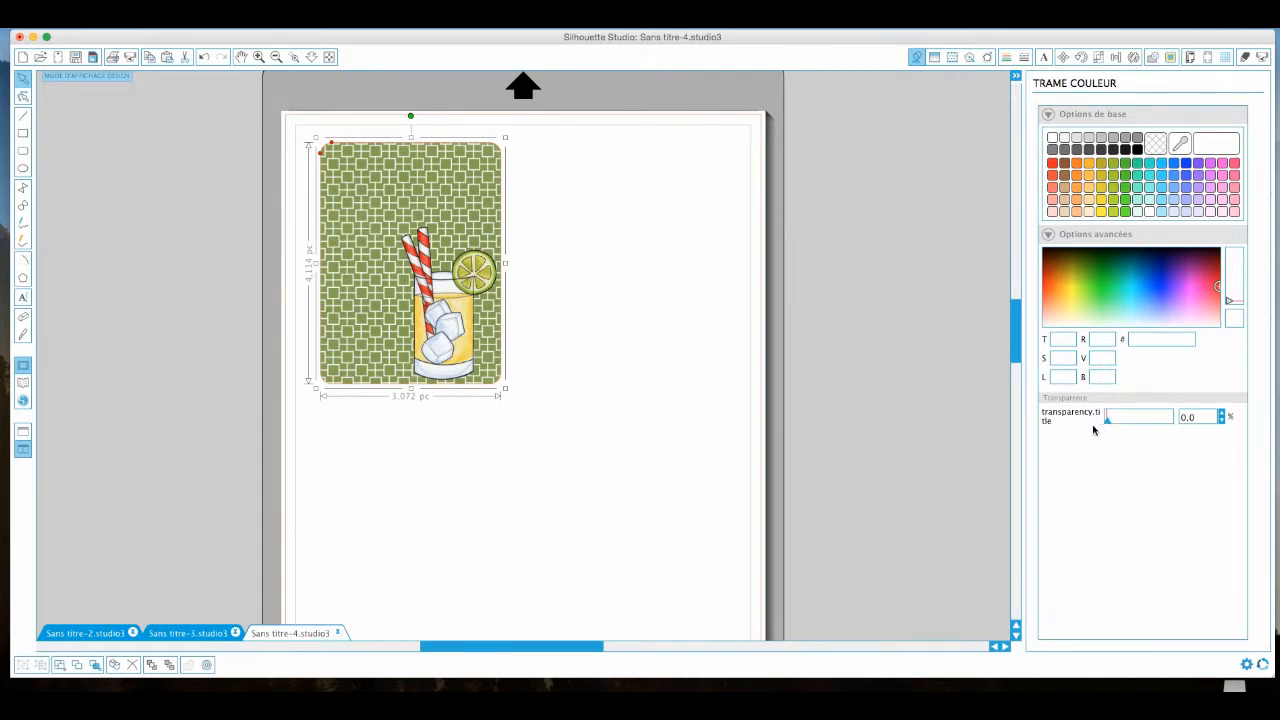
{"action": "left_click", "coordinate": [568, 352]}
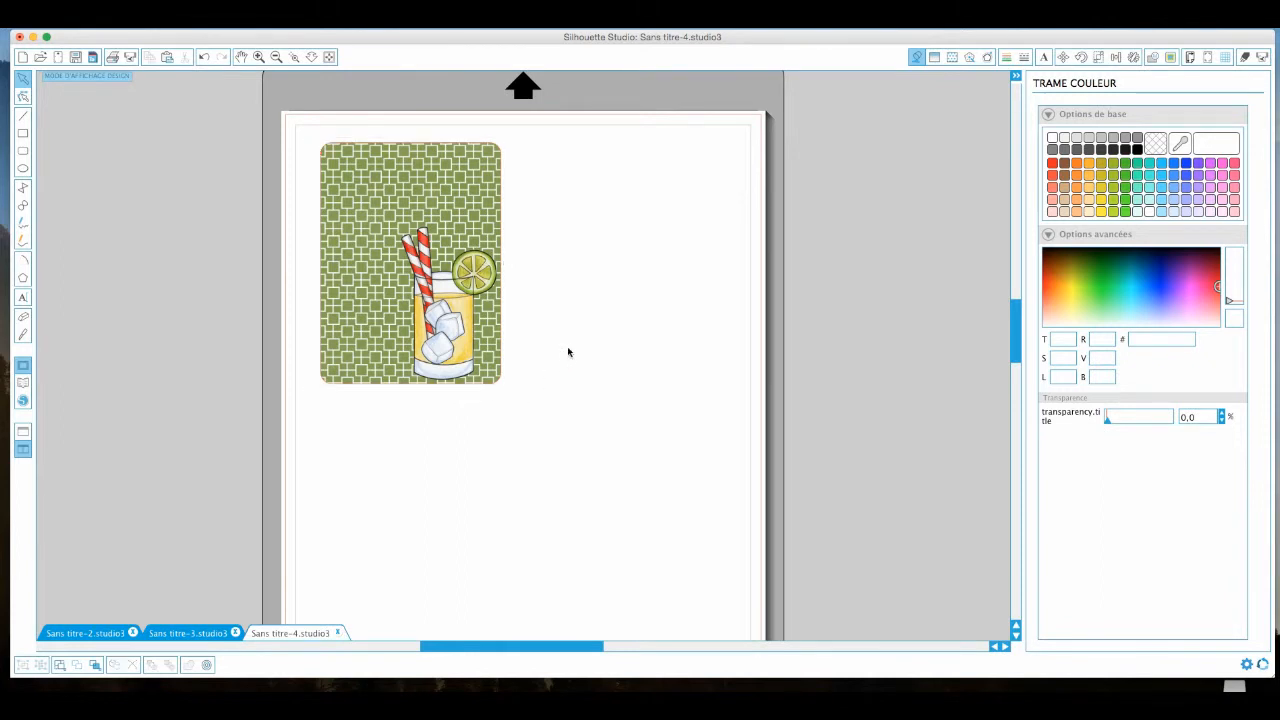
- Add the horizontal text "Summer time" across the upper part of the card, above the drink
{"action": "scroll", "coordinate": [567, 352], "scroll_direction": "down", "scroll_amount": 1}
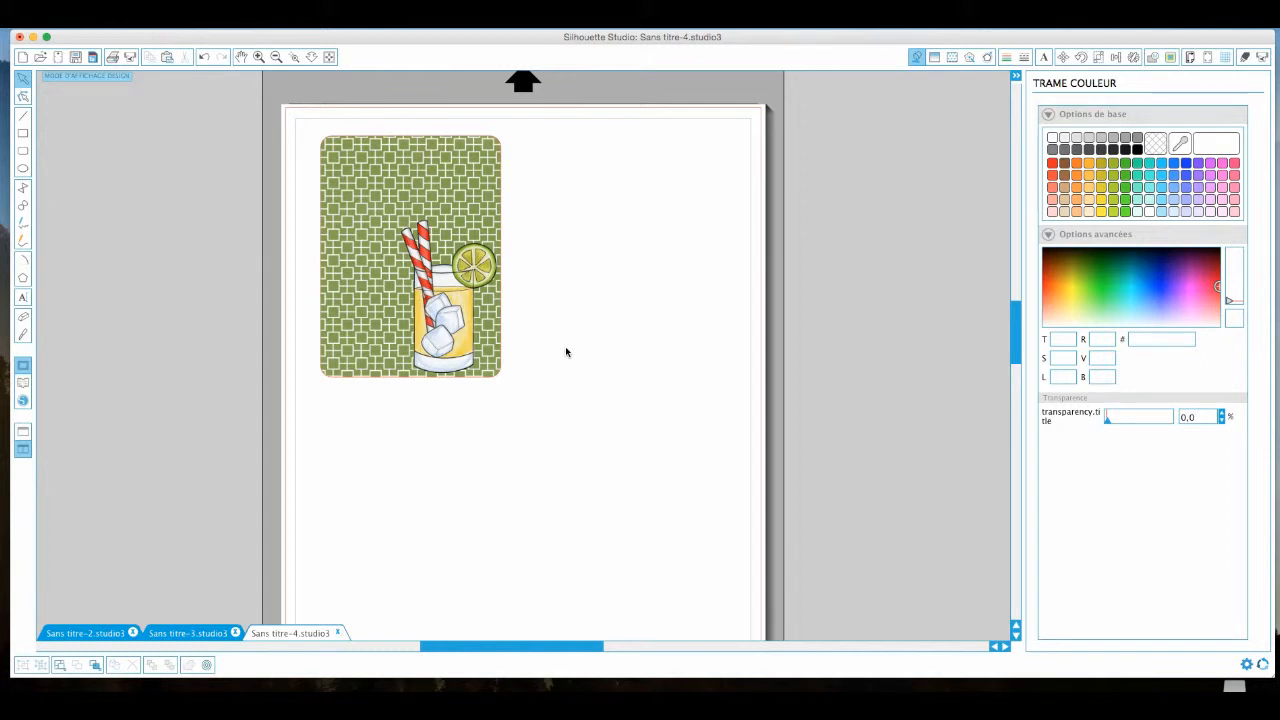
{"action": "scroll", "coordinate": [565, 352], "scroll_direction": "right", "scroll_amount": 1}
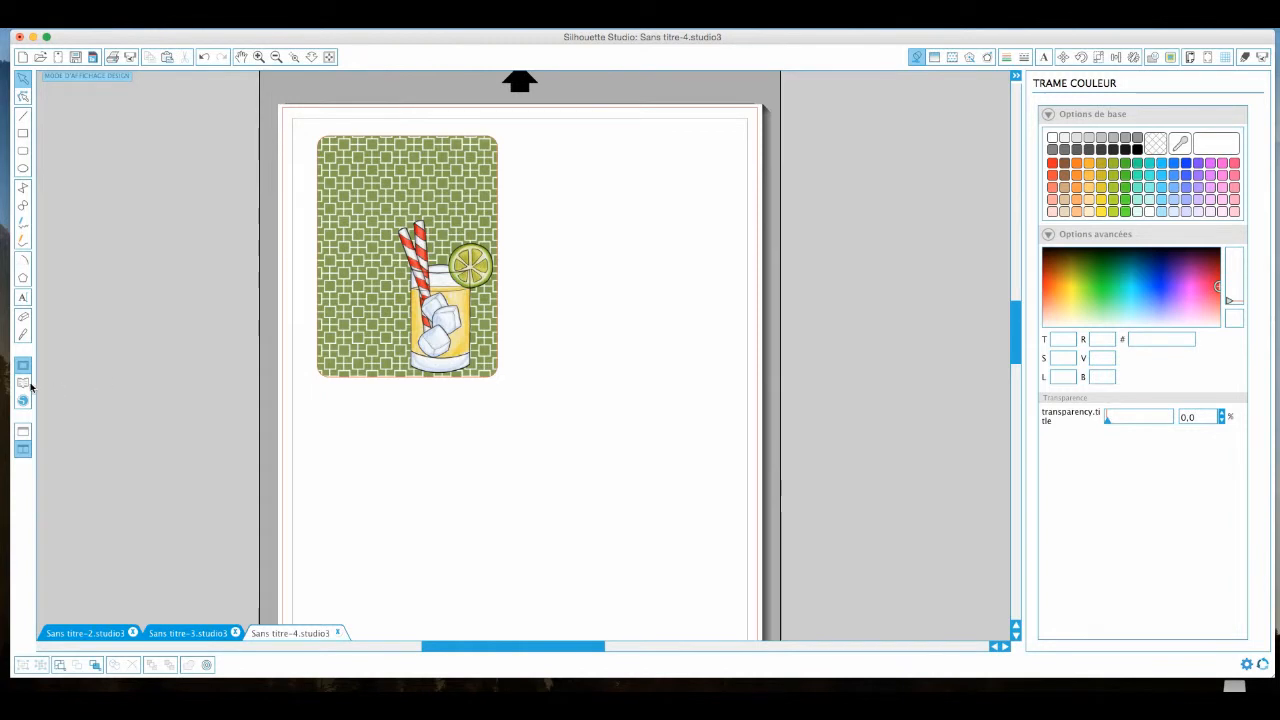
{"action": "left_click", "coordinate": [23, 298]}
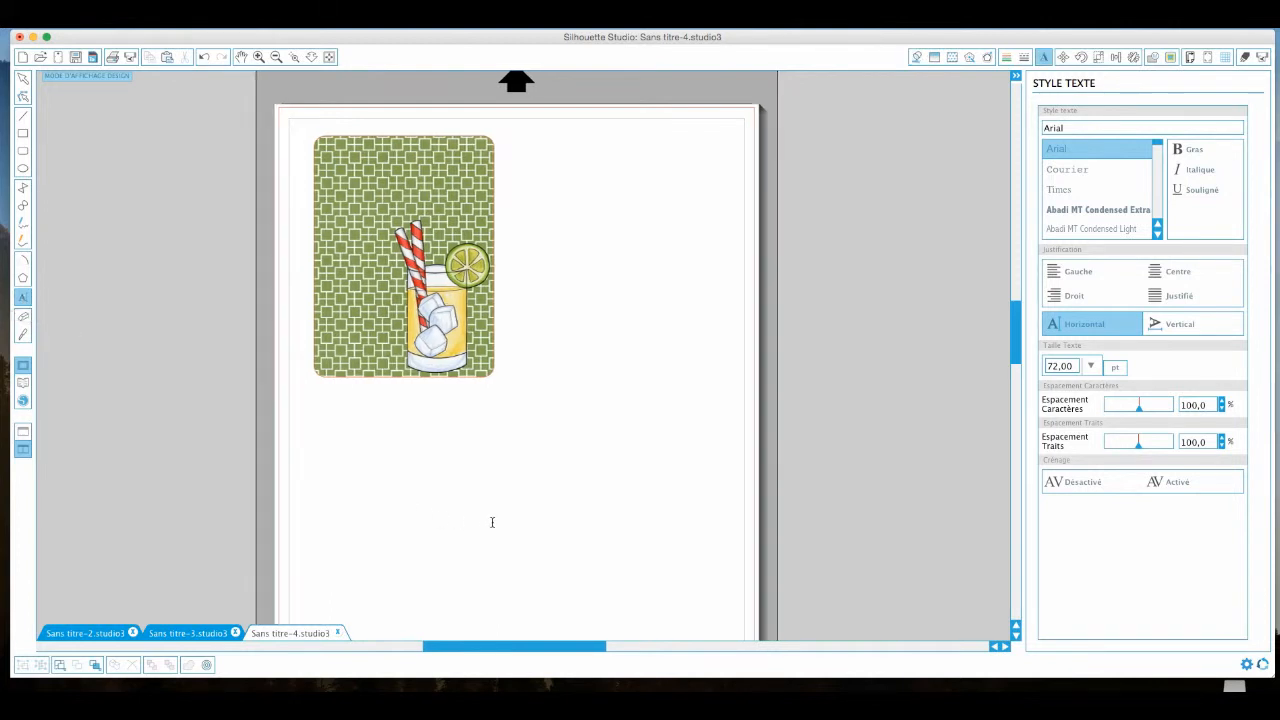
{"action": "scroll", "coordinate": [491, 520], "scroll_direction": "up", "scroll_amount": 1}
{"action": "scroll", "coordinate": [491, 520], "scroll_direction": "up", "scroll_amount": 1}
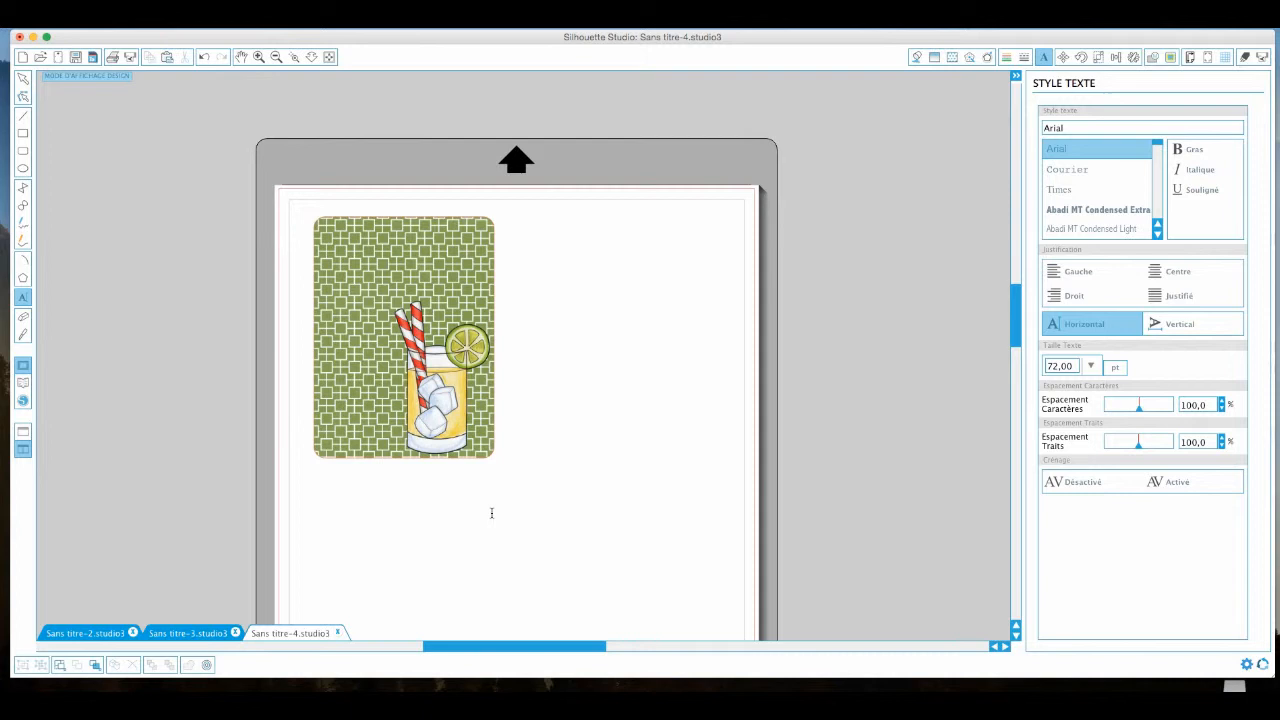
{"action": "left_click", "coordinate": [258, 57]}
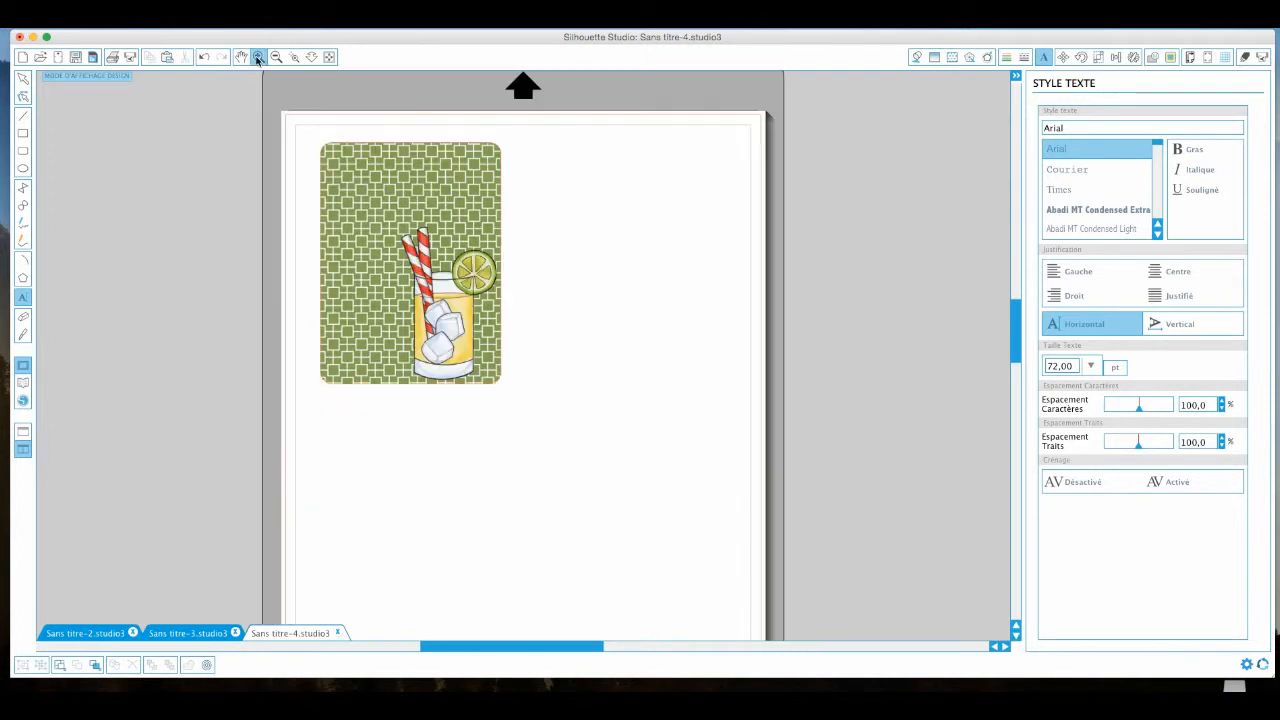
{"action": "scroll", "coordinate": [286, 130], "scroll_direction": "up", "scroll_amount": 5}
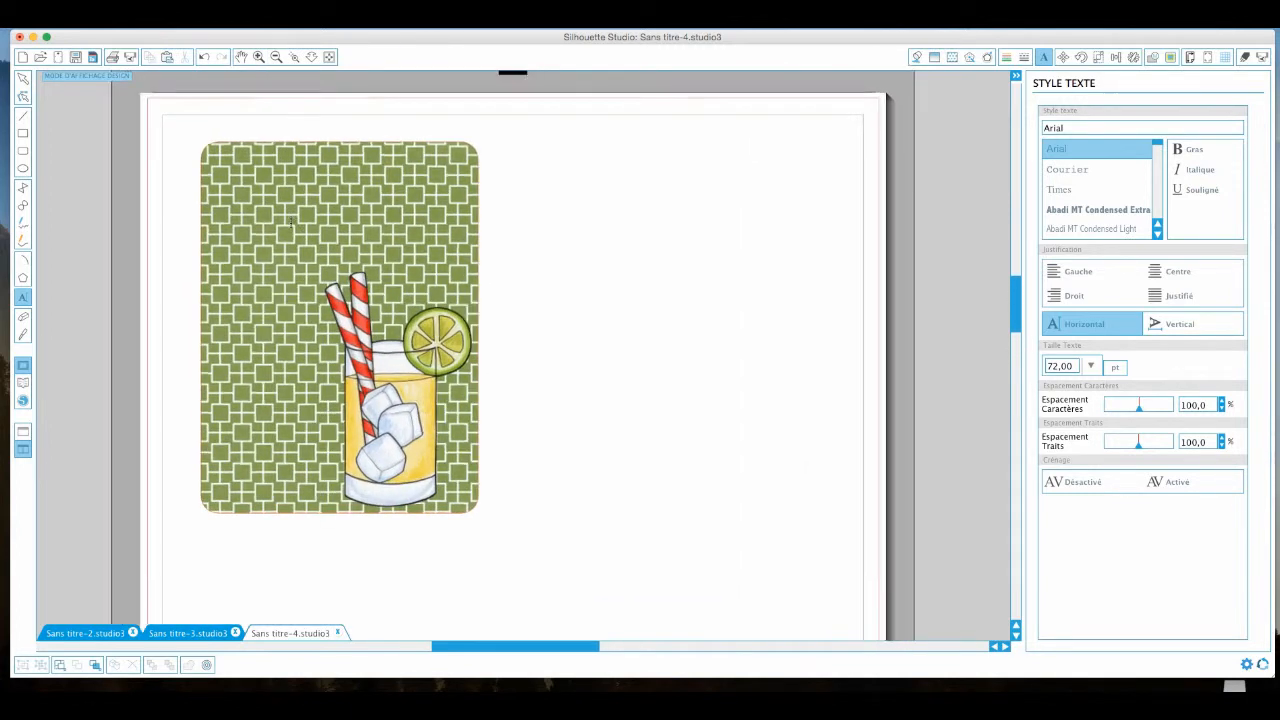
{"action": "left_click", "coordinate": [276, 57]}
{"action": "left_click", "coordinate": [276, 57]}
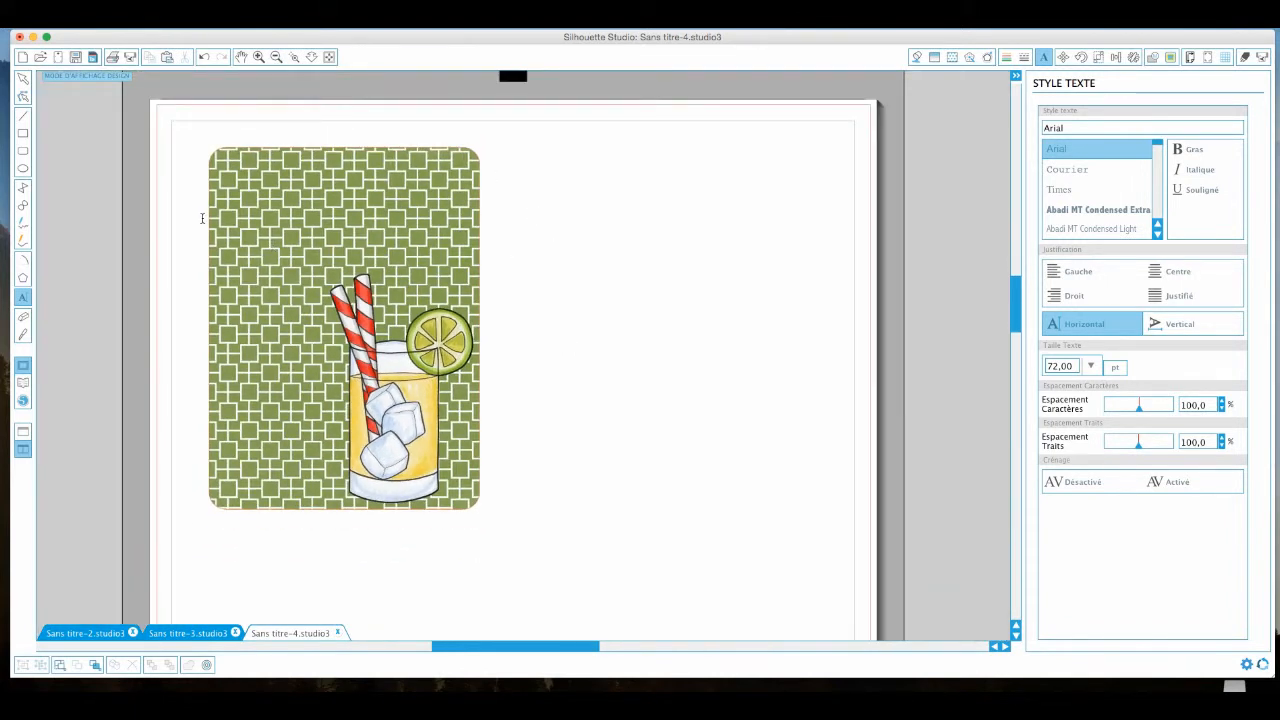
{"action": "left_click", "coordinate": [277, 212]}
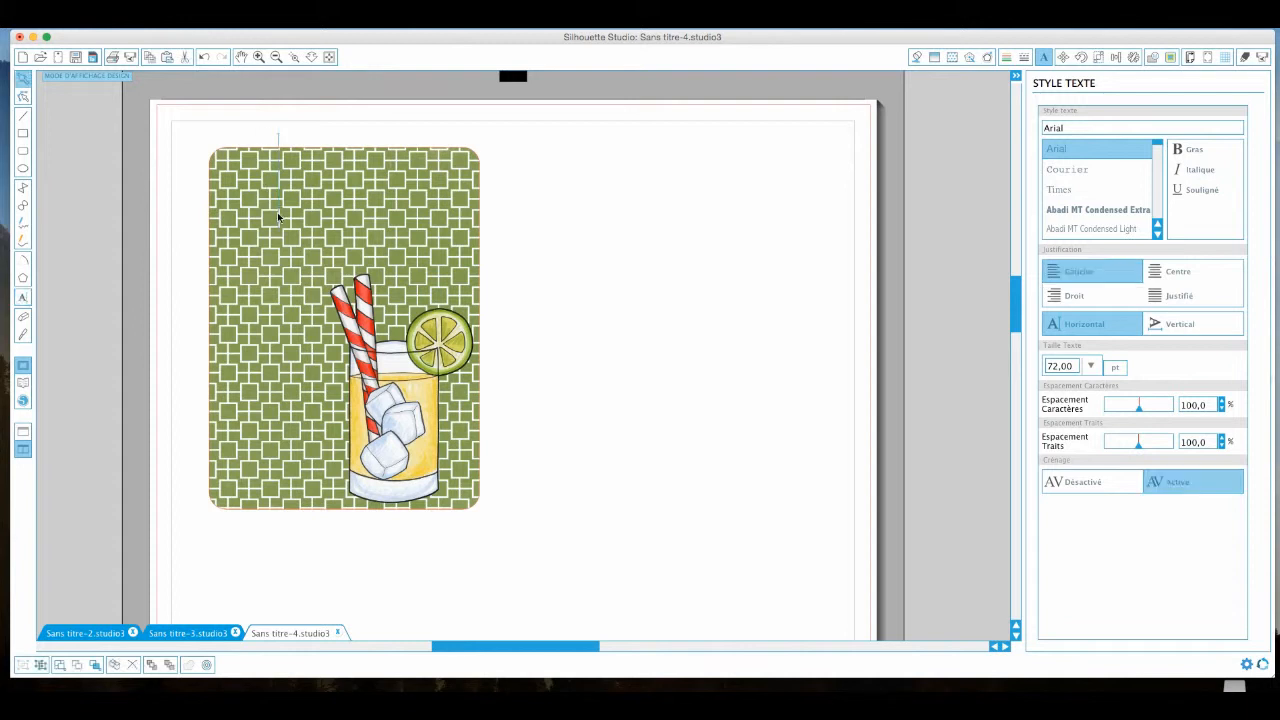
{"action": "type", "text": "Summer time"}
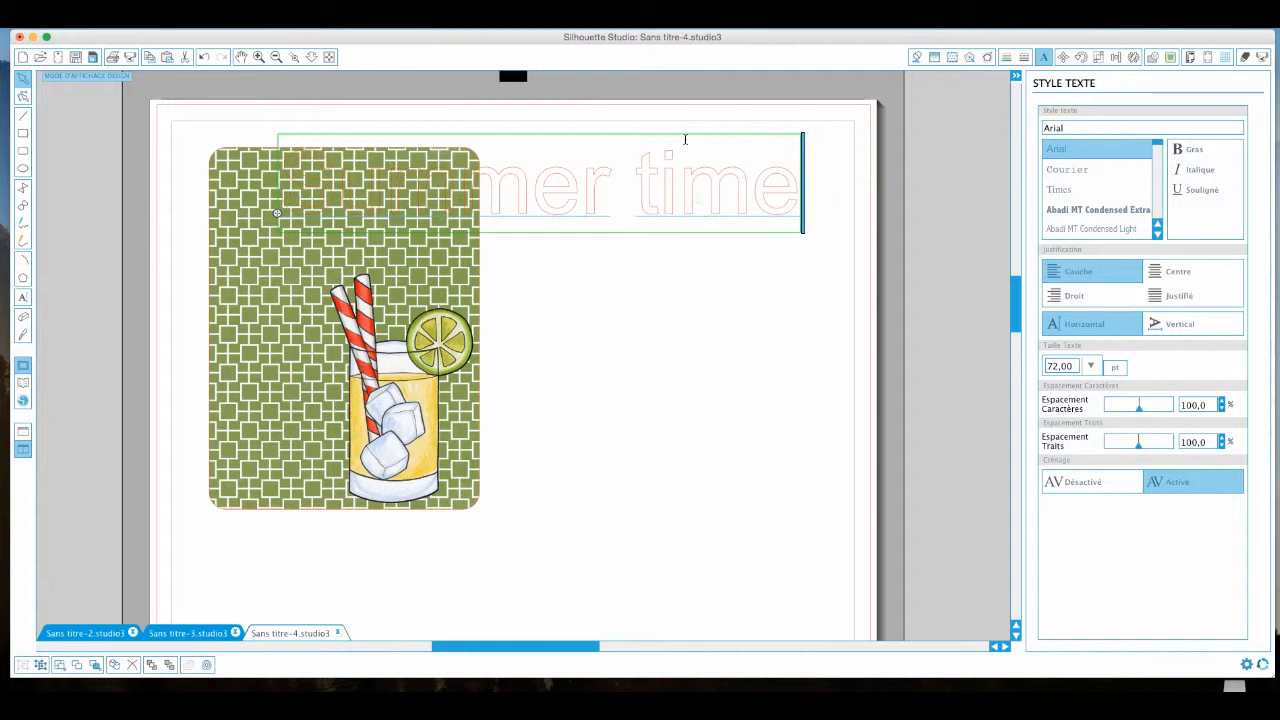
- Change the font of the whole "Summer time" text to Chalkduster
{"action": "left_click_drag", "start_coordinate": [797, 204], "coordinate": [287, 213]}
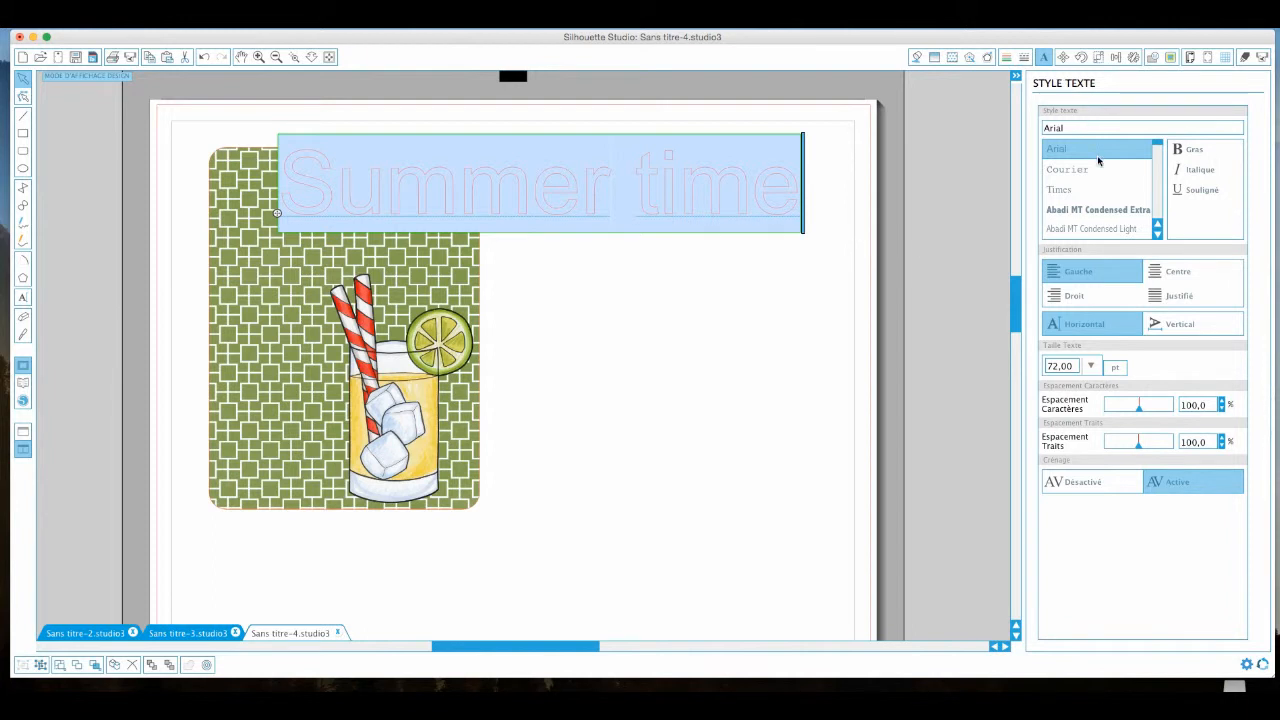
{"action": "left_click", "coordinate": [1157, 234]}
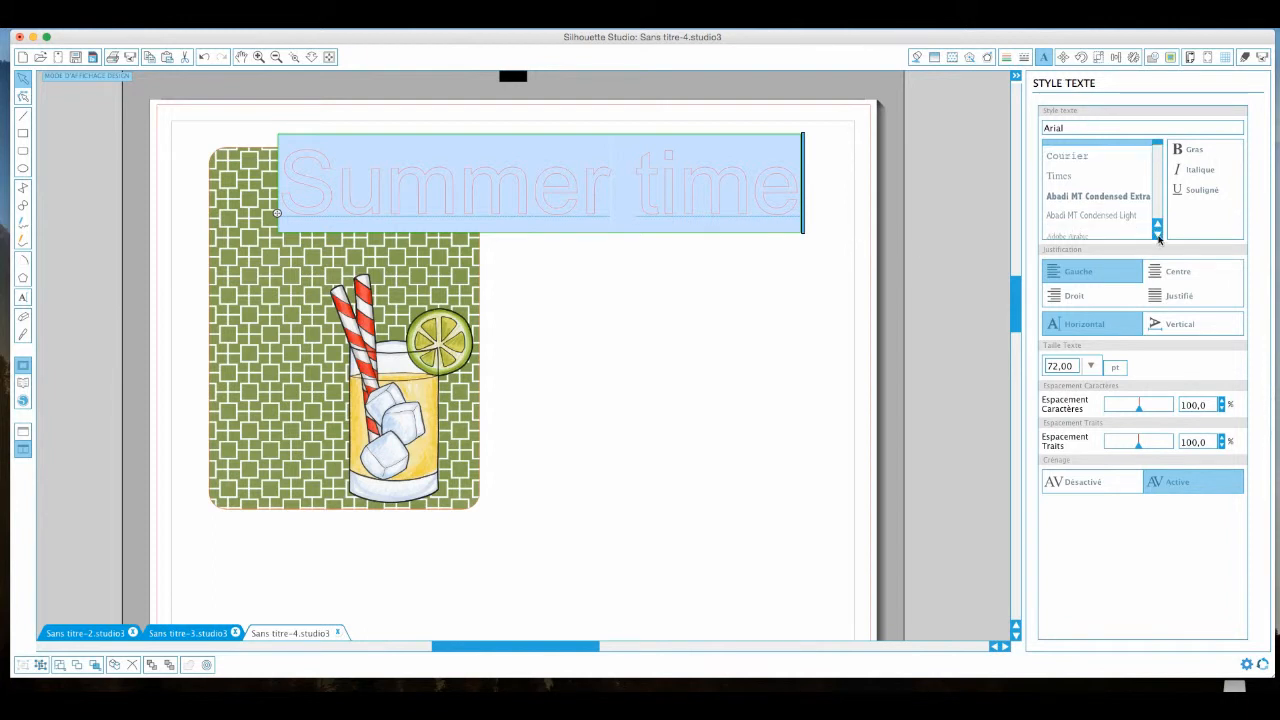
{"action": "left_click", "coordinate": [1157, 234]}
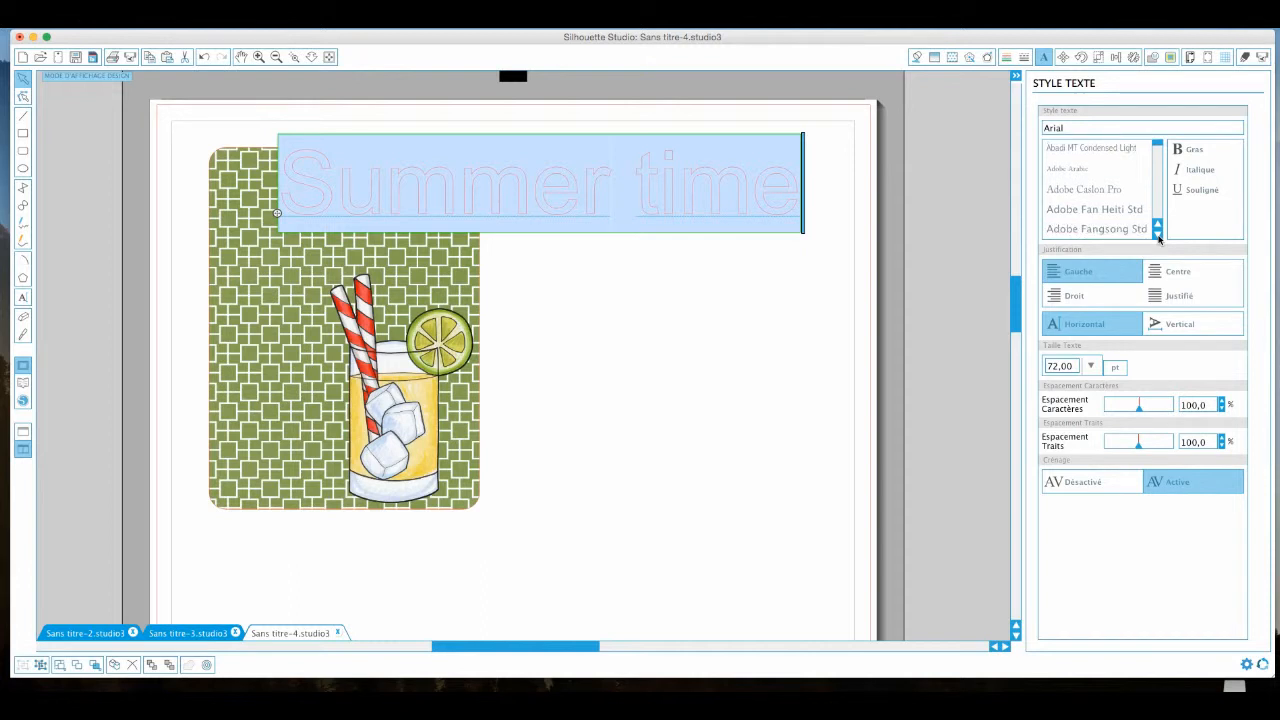
{"action": "left_click", "coordinate": [1157, 234]}
{"action": "left_click_drag", "start_coordinate": [1159, 150], "coordinate": [1160, 164]}
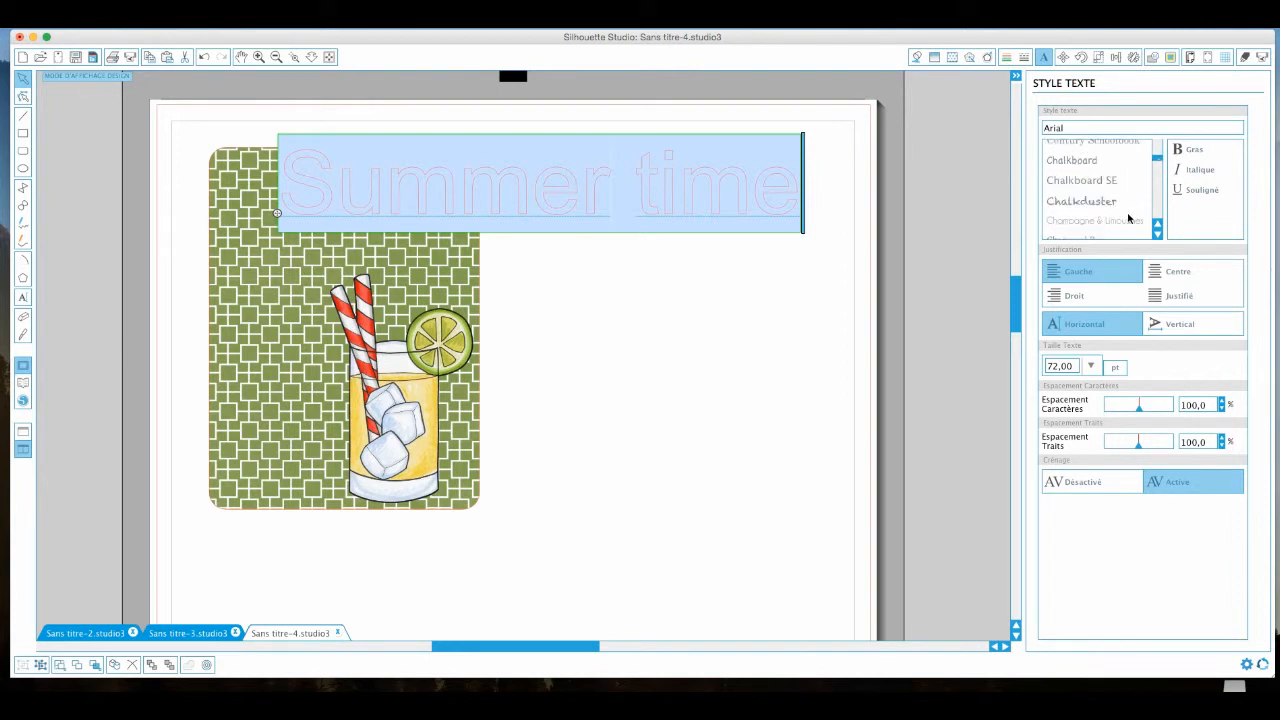
{"action": "left_click", "coordinate": [1115, 204]}
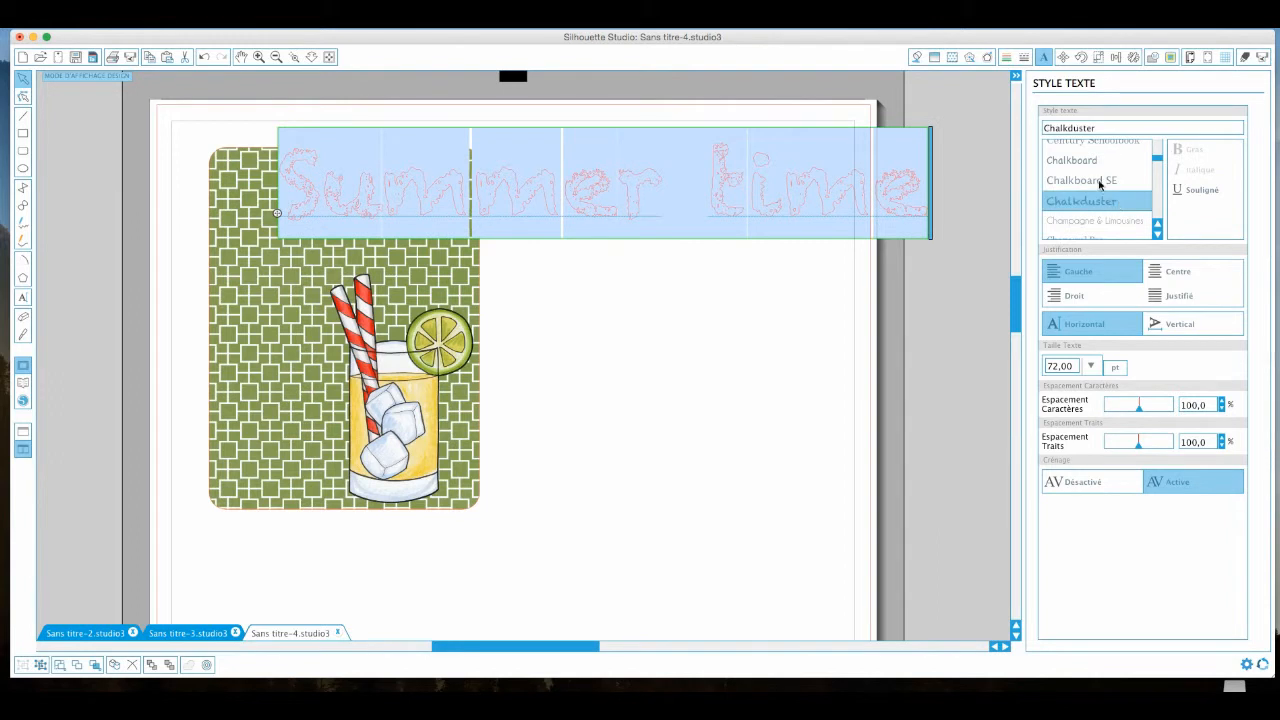
- Change the font of the "Summer time" text to Champagne & Limousines and set its line colour to black
{"action": "left_click", "coordinate": [1100, 182]}
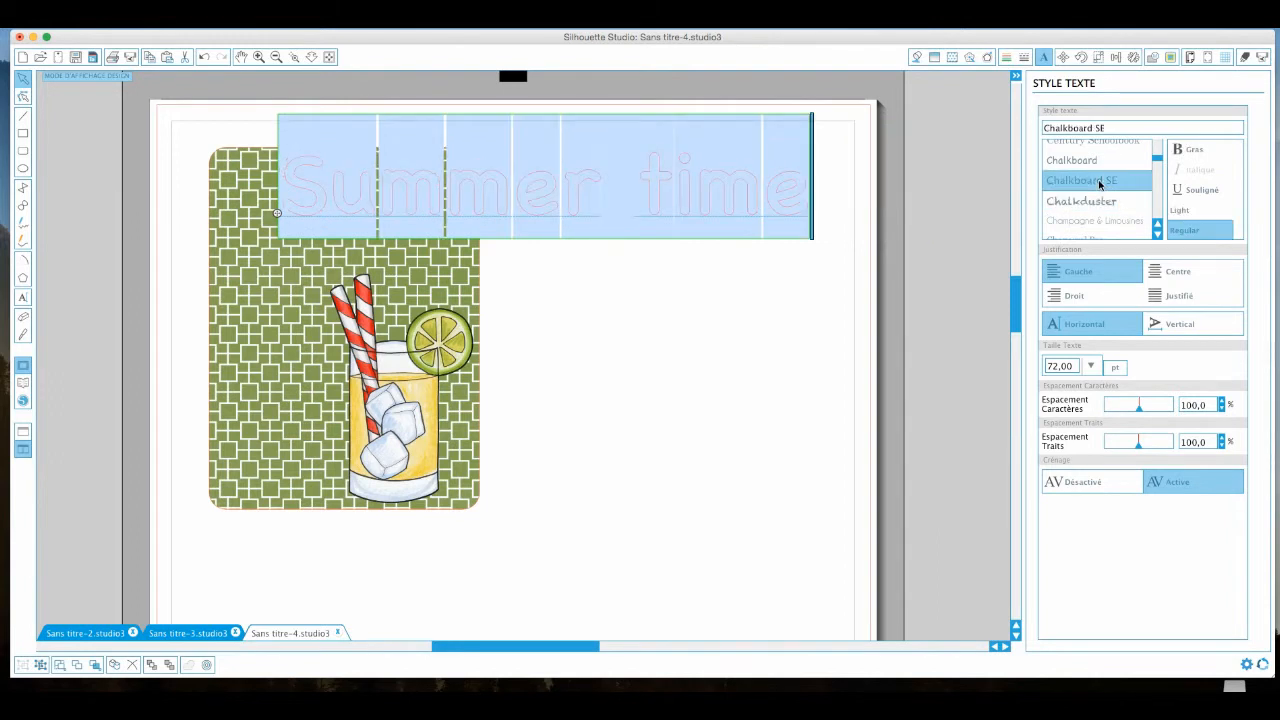
{"action": "left_click", "coordinate": [1137, 222]}
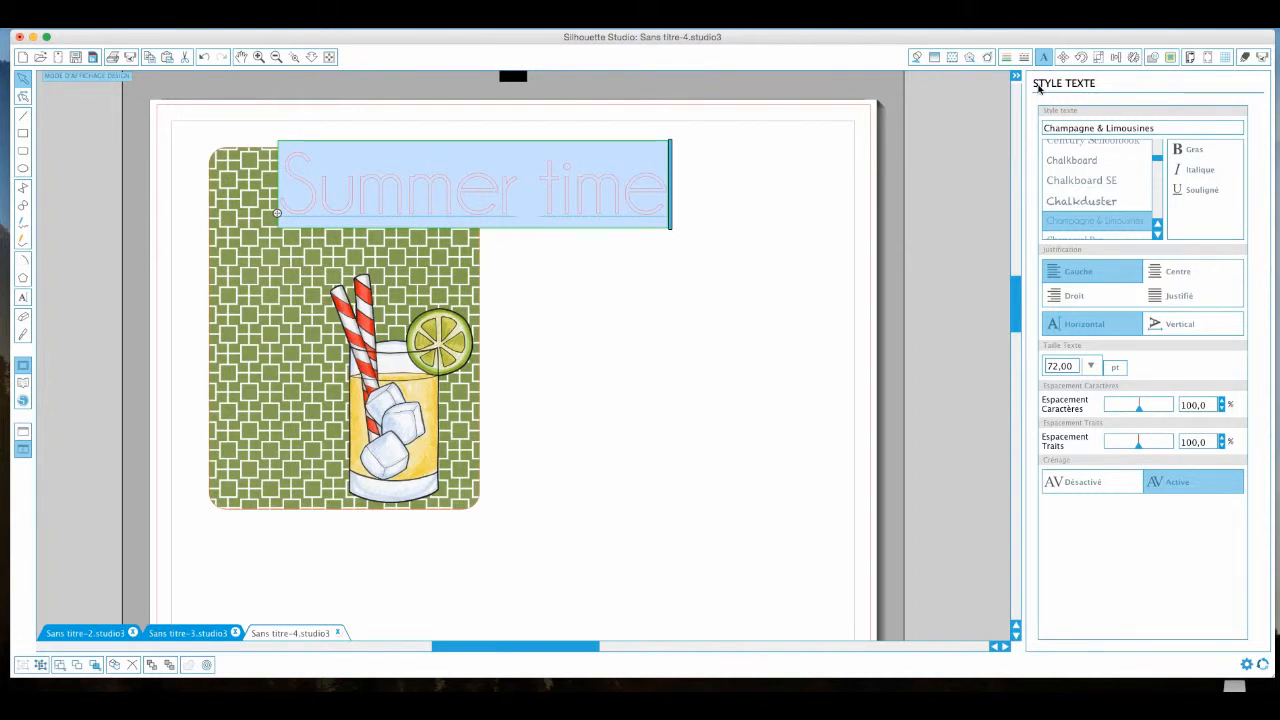
{"action": "left_click", "coordinate": [1007, 58]}
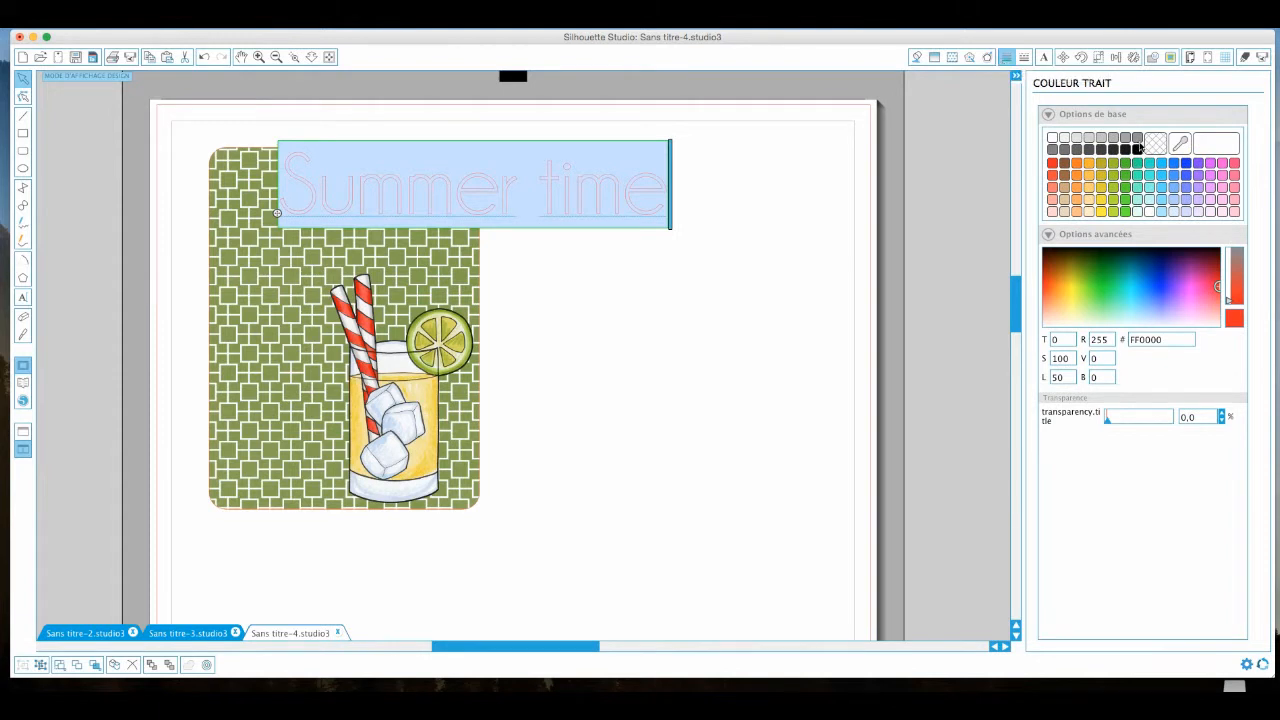
{"action": "left_click", "coordinate": [1137, 149]}
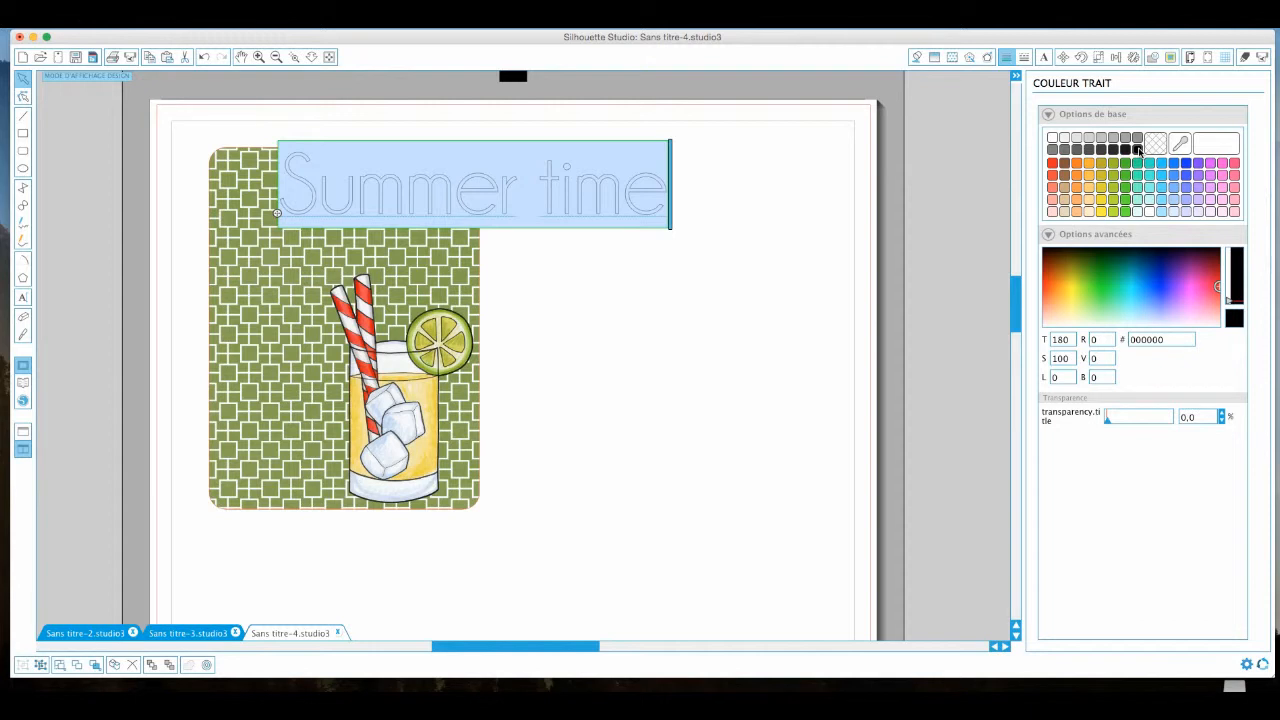
- Fill the "Summer time" text with solid black
{"action": "left_click", "coordinate": [937, 59]}
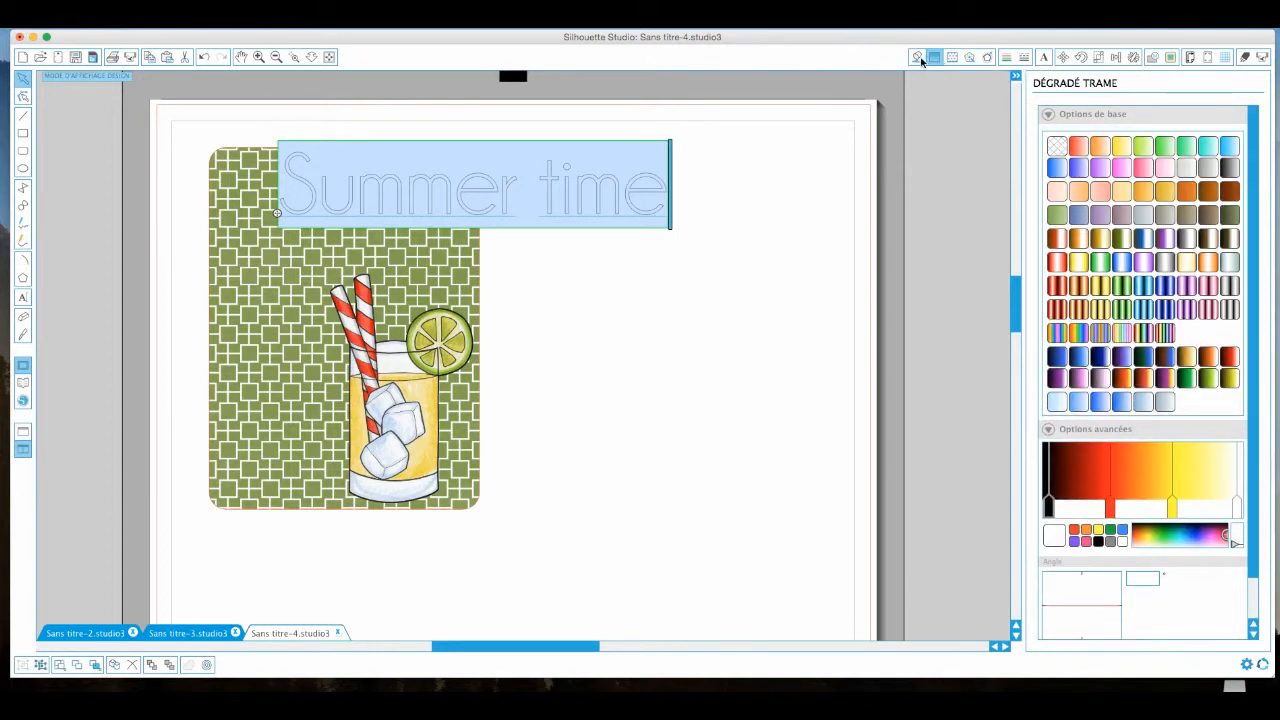
{"action": "left_click", "coordinate": [918, 59]}
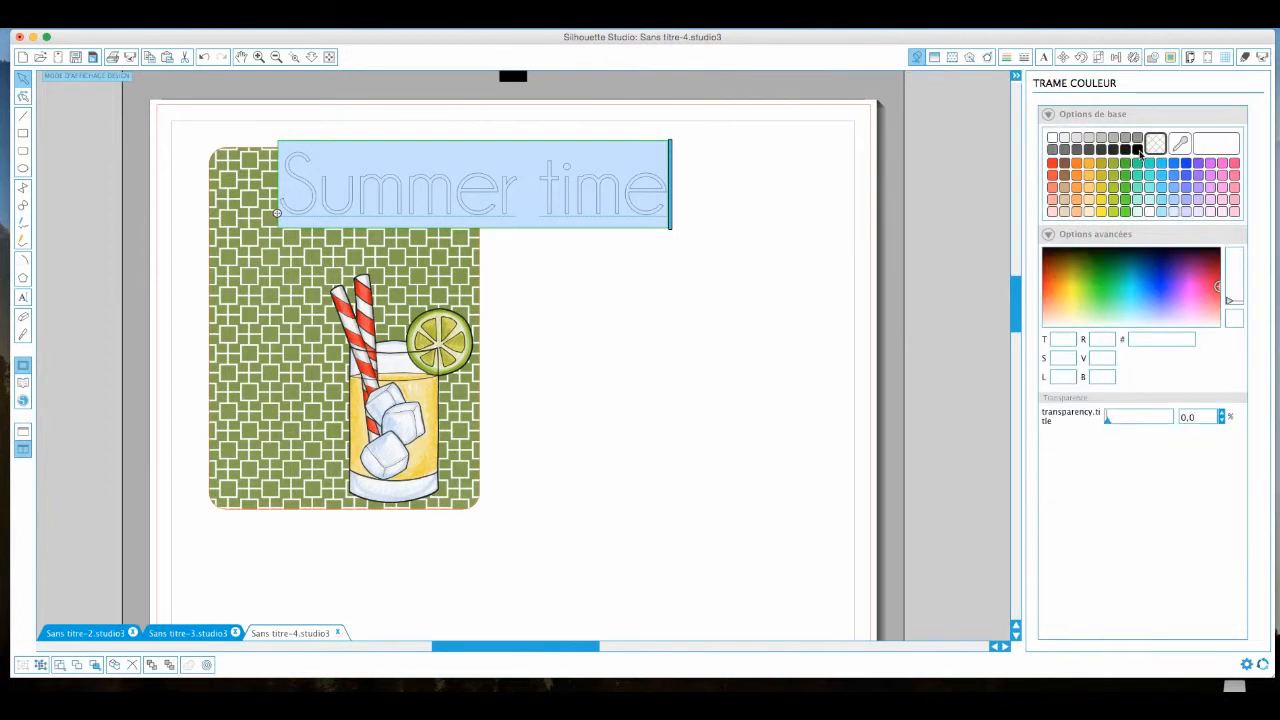
{"action": "left_click", "coordinate": [1137, 150]}
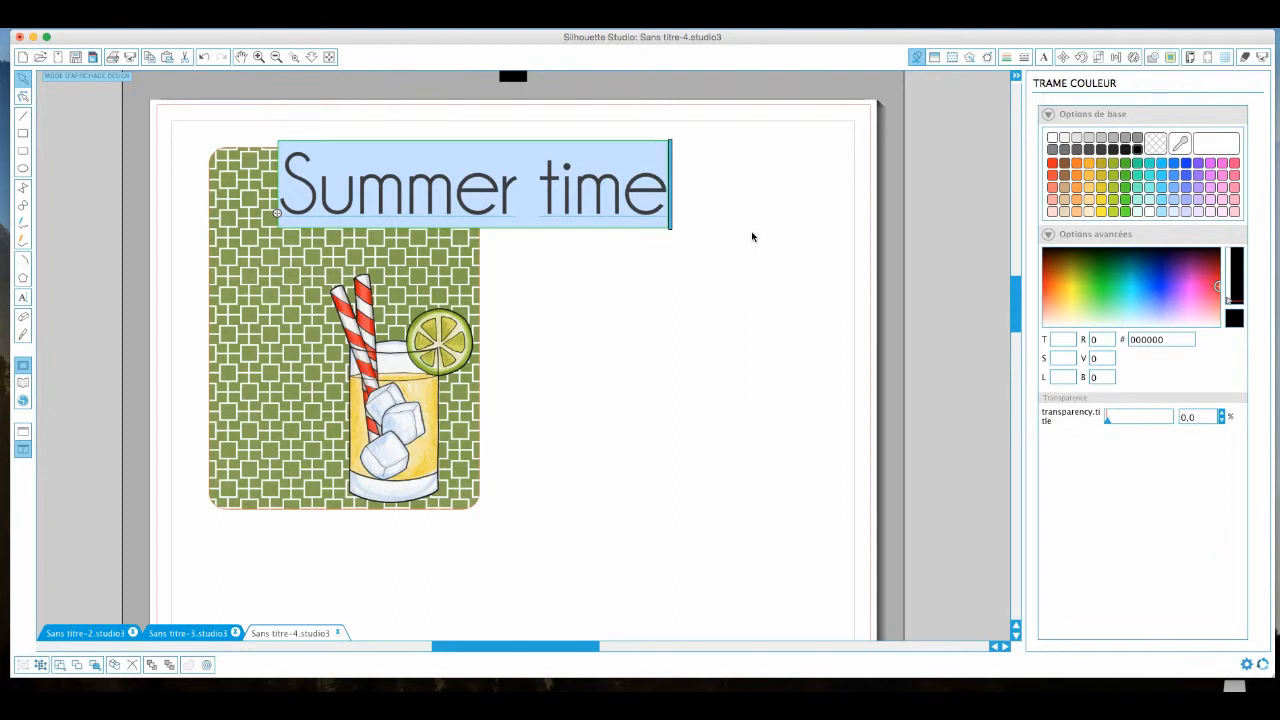
- Try text sizes of 36 and 72 pt on the "Summer time" title and settle on 48 pt
{"action": "left_click", "coordinate": [1045, 57]}
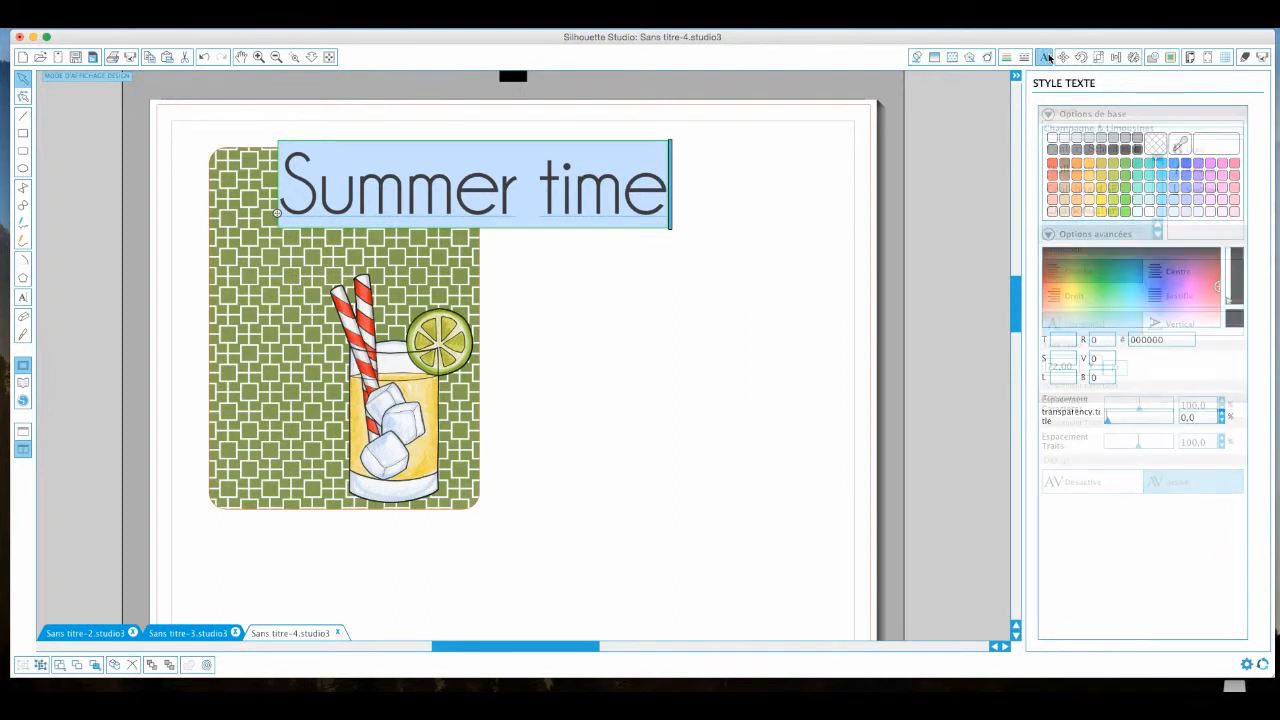
{"action": "left_click", "coordinate": [1091, 366]}
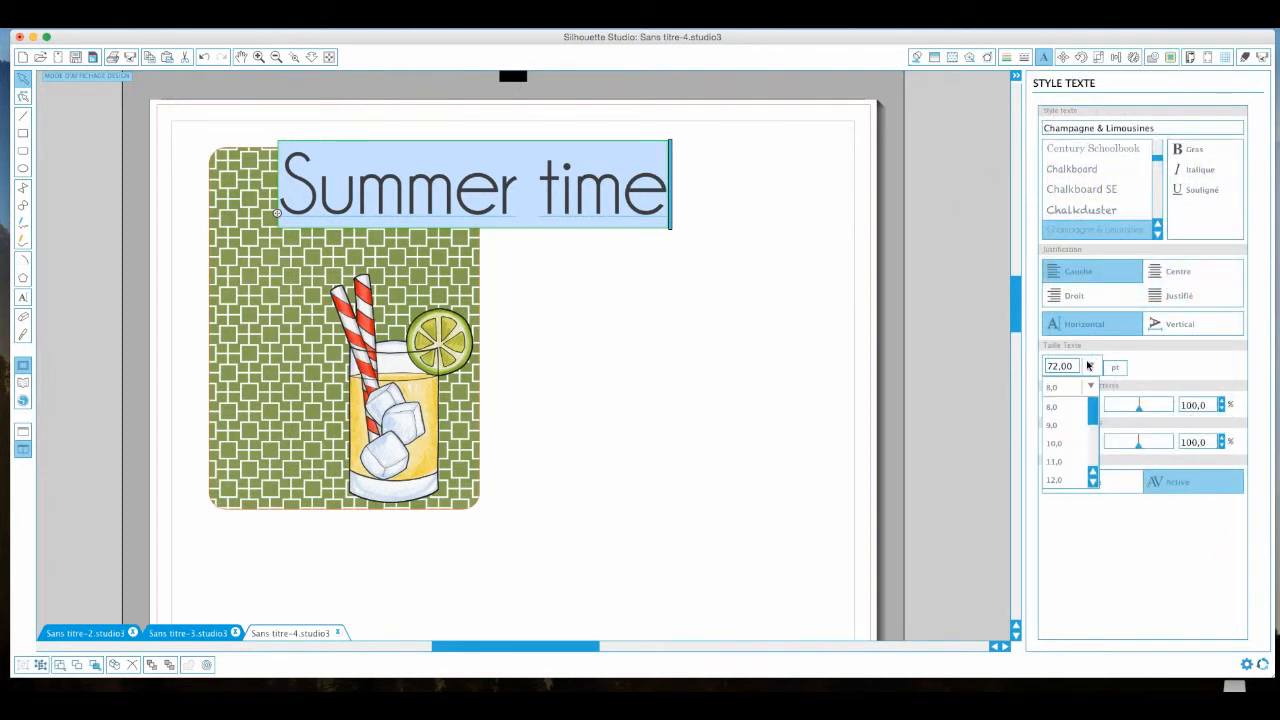
{"action": "scroll", "coordinate": [1075, 470], "scroll_direction": "down", "scroll_amount": 5}
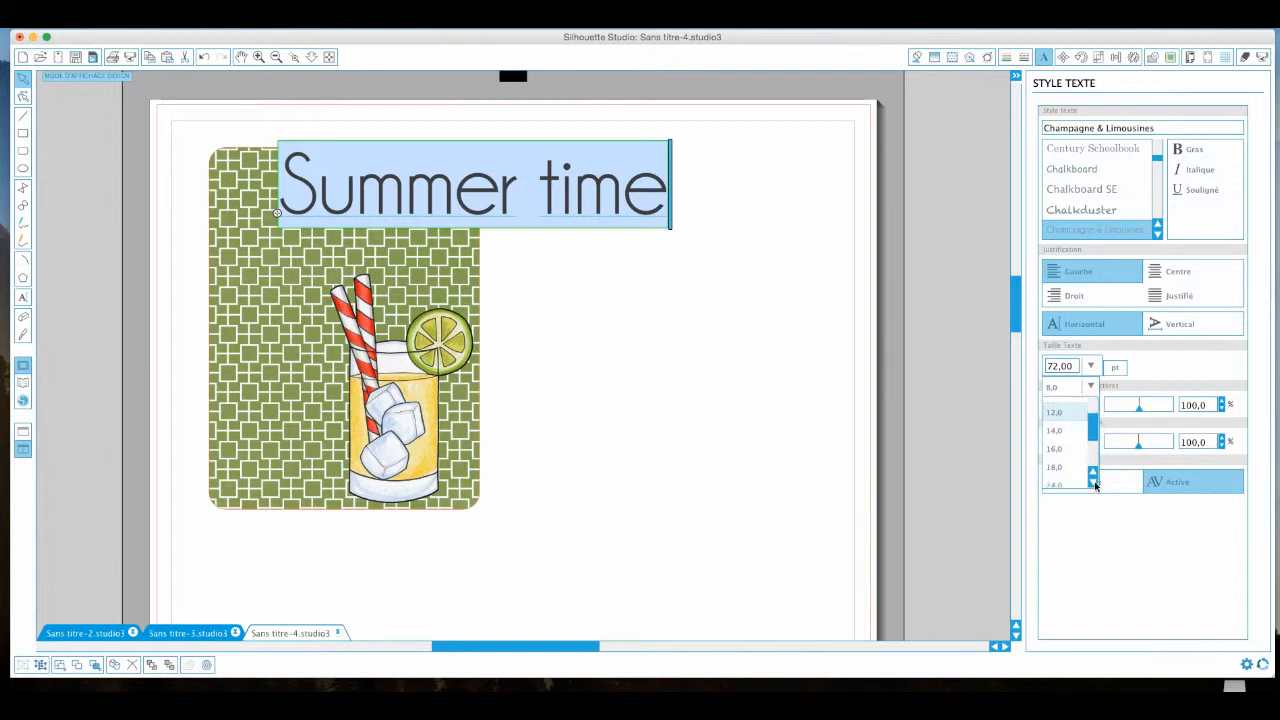
{"action": "left_click", "coordinate": [1077, 466]}
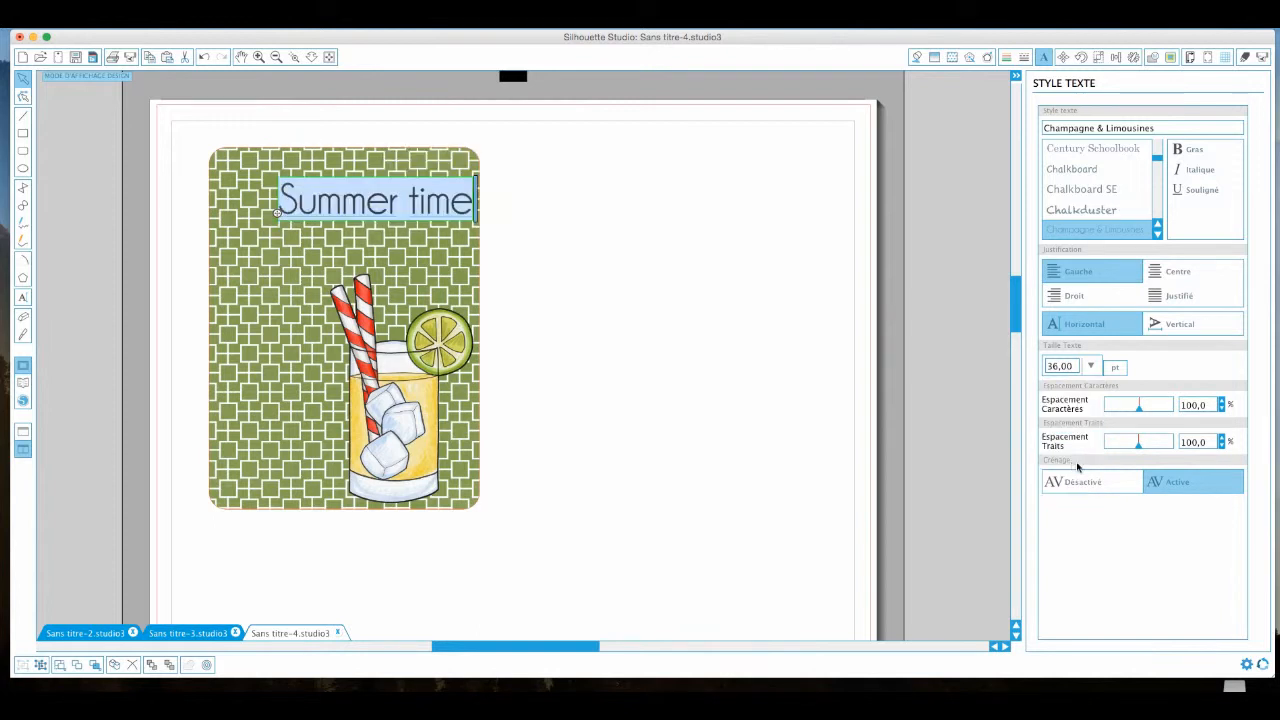
{"action": "left_click", "coordinate": [1092, 366]}
{"action": "scroll", "coordinate": [1080, 478], "scroll_direction": "down", "scroll_amount": 2}
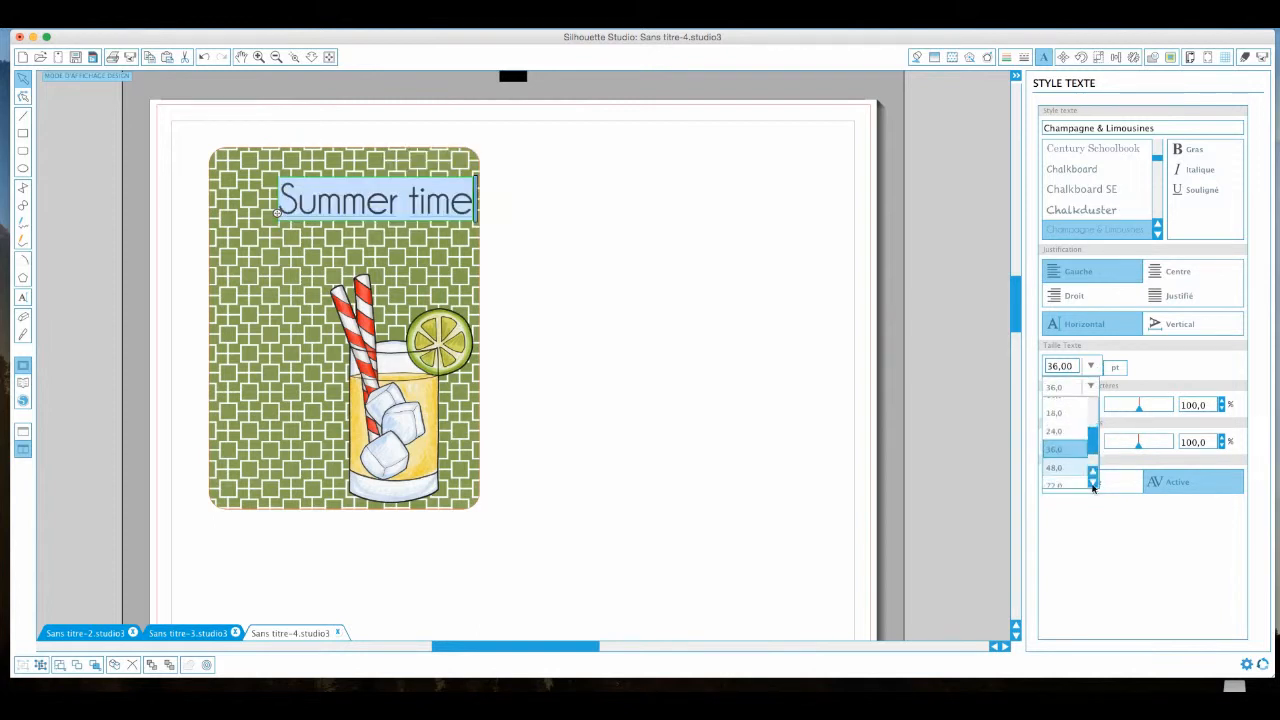
{"action": "left_click", "coordinate": [1074, 478]}
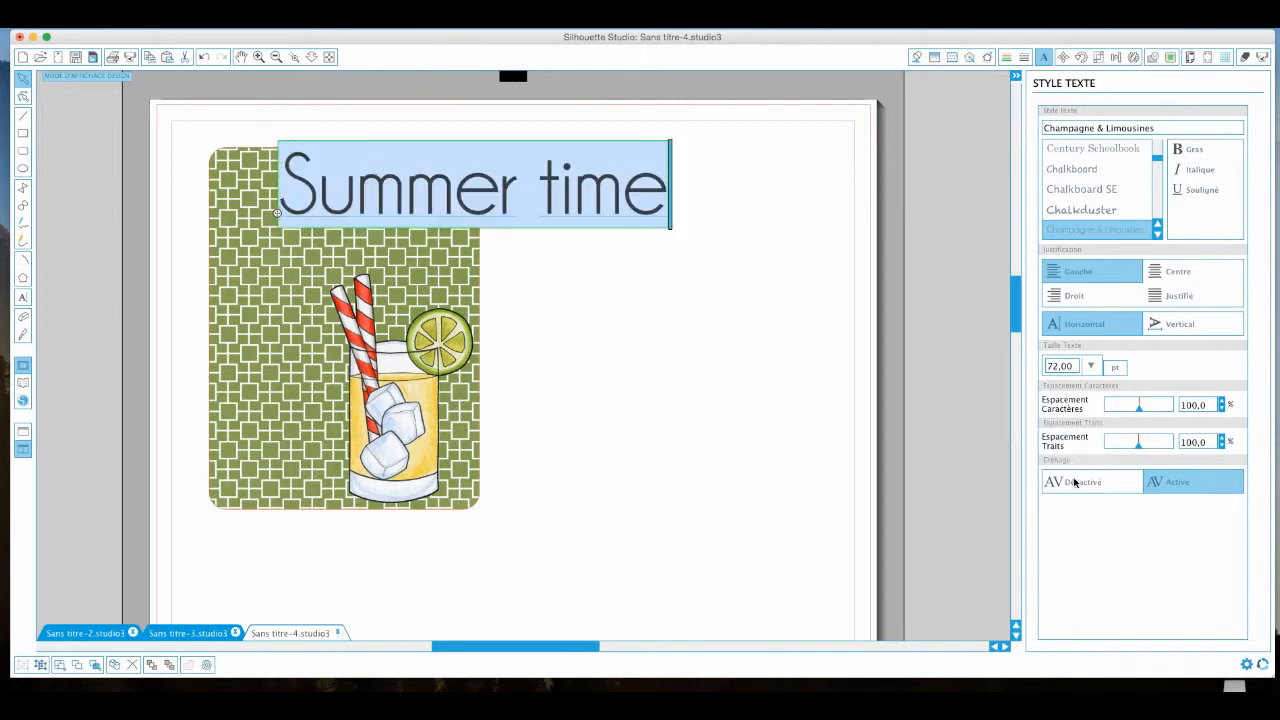
{"action": "left_click", "coordinate": [1091, 366]}
{"action": "left_click", "coordinate": [1072, 454]}
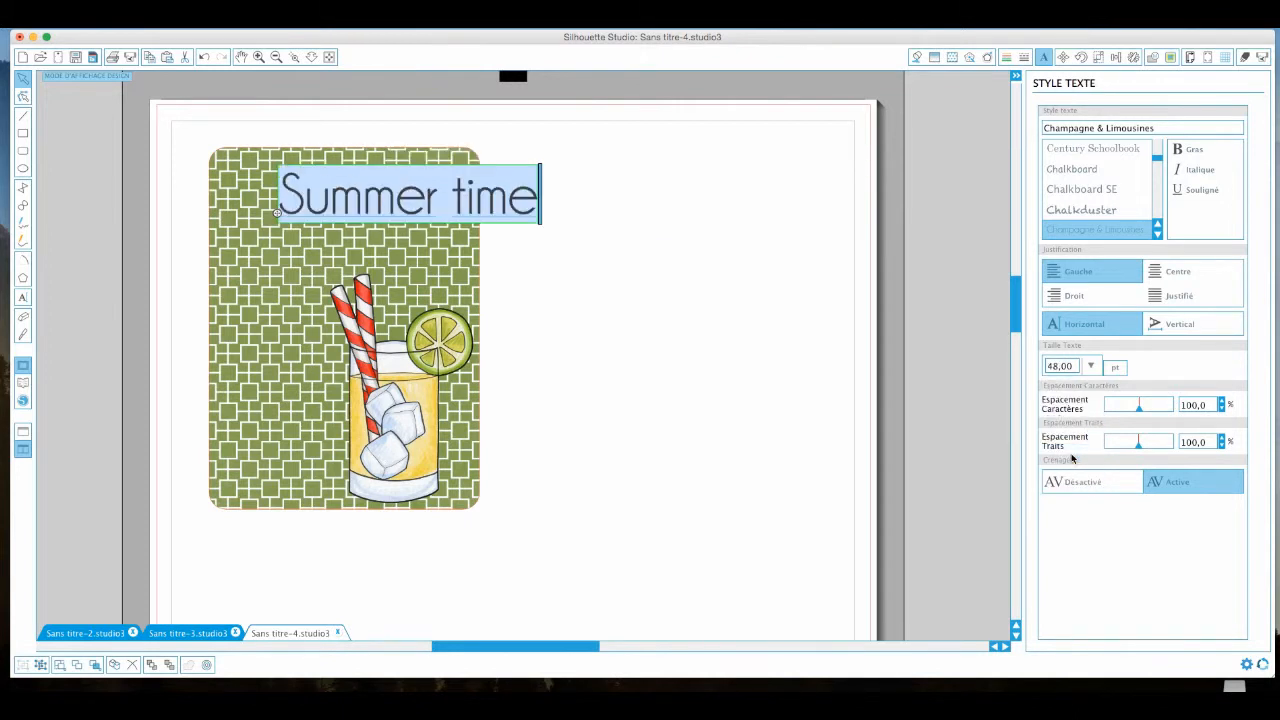
{"action": "left_click", "coordinate": [575, 207]}
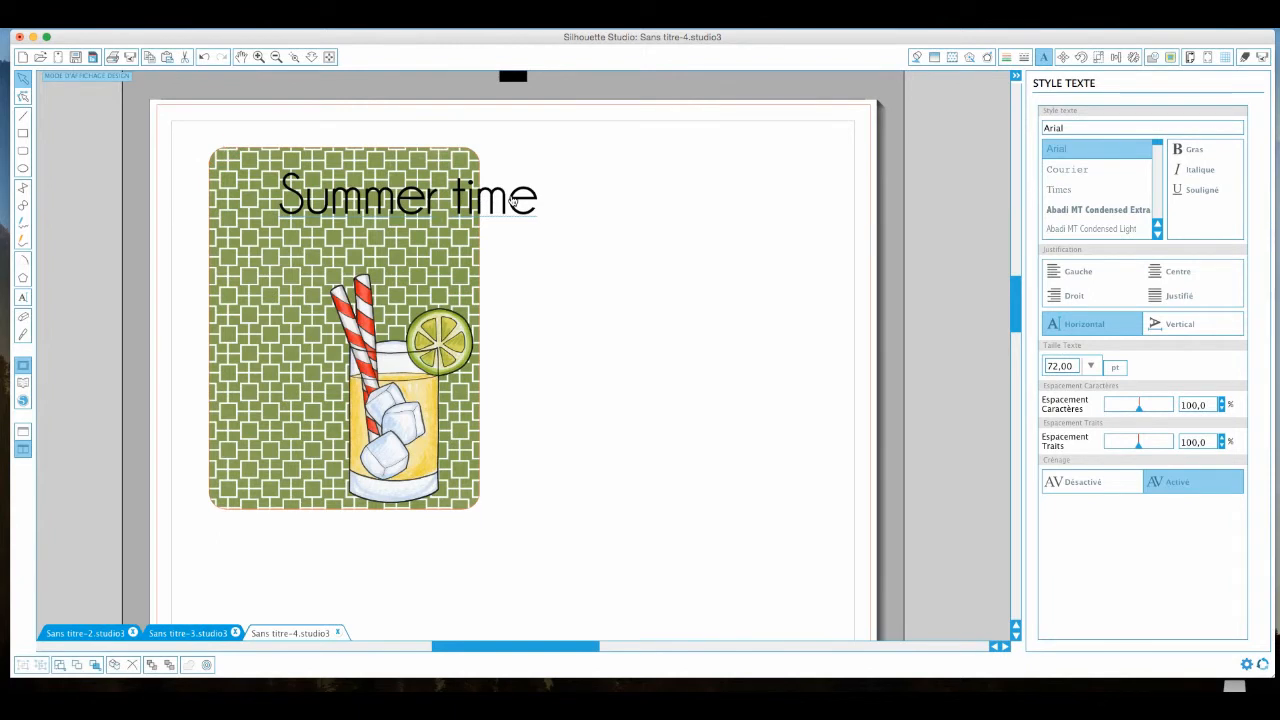
- Shift the card background and drink slightly to the left and centre the "Summer time" title across the card's upper part
{"action": "left_click", "coordinate": [518, 200]}
{"action": "mouse_move", "coordinate": [436, 201]}
{"action": "left_mouse_down"}
{"action": "mouse_move", "coordinate": [490, 201]}
{"action": "mouse_move", "coordinate": [424, 202]}
{"action": "left_mouse_up"}
{"action": "left_click_drag", "start_coordinate": [418, 418], "coordinate": [404, 421]}
{"action": "left_click", "coordinate": [517, 217]}
{"action": "left_click_drag", "start_coordinate": [514, 217], "coordinate": [444, 220]}
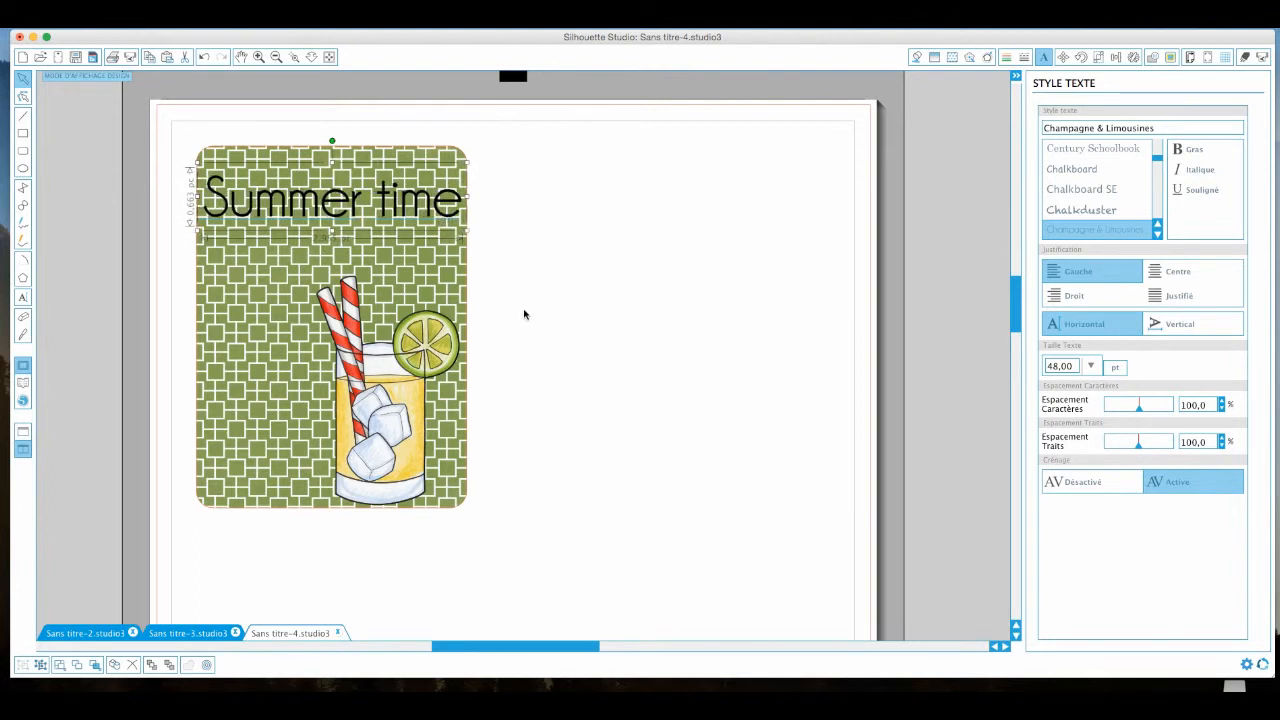
- Set the transparency of the card's green patterned background to 37.7%
{"action": "left_click", "coordinate": [427, 282]}
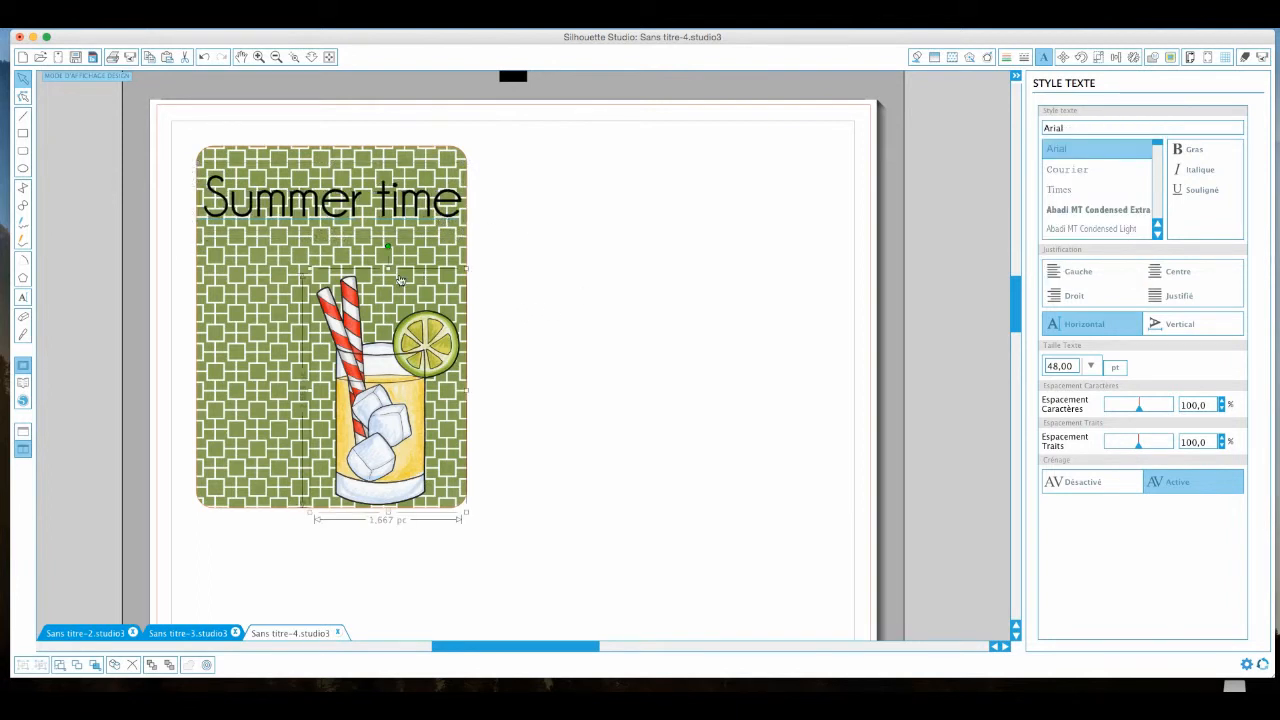
{"action": "left_click", "coordinate": [244, 259]}
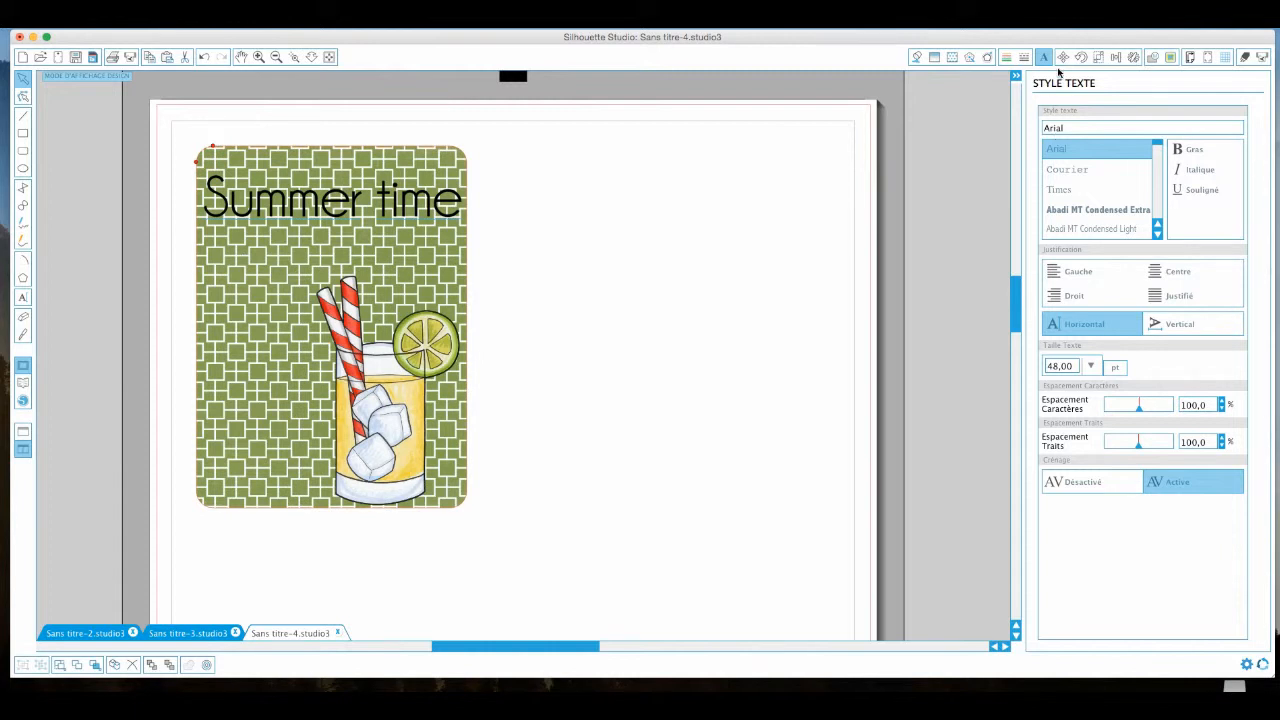
{"action": "left_click", "coordinate": [956, 59]}
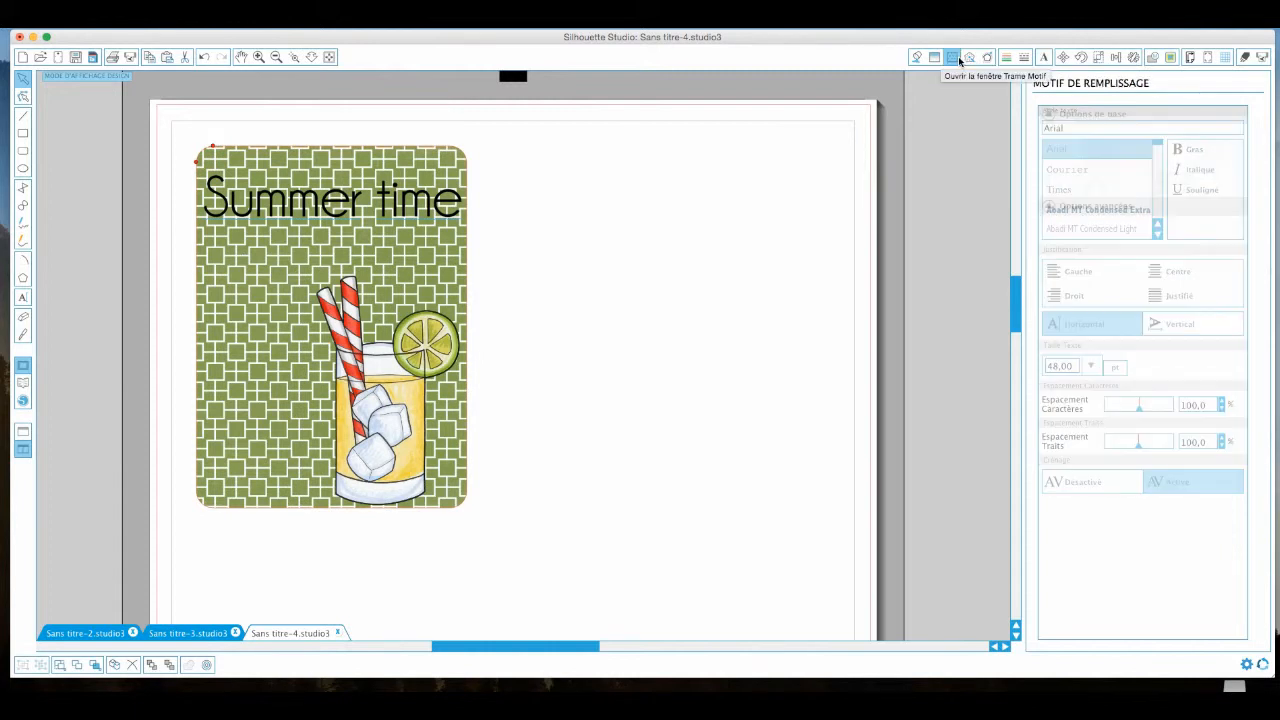
{"action": "left_click", "coordinate": [915, 59]}
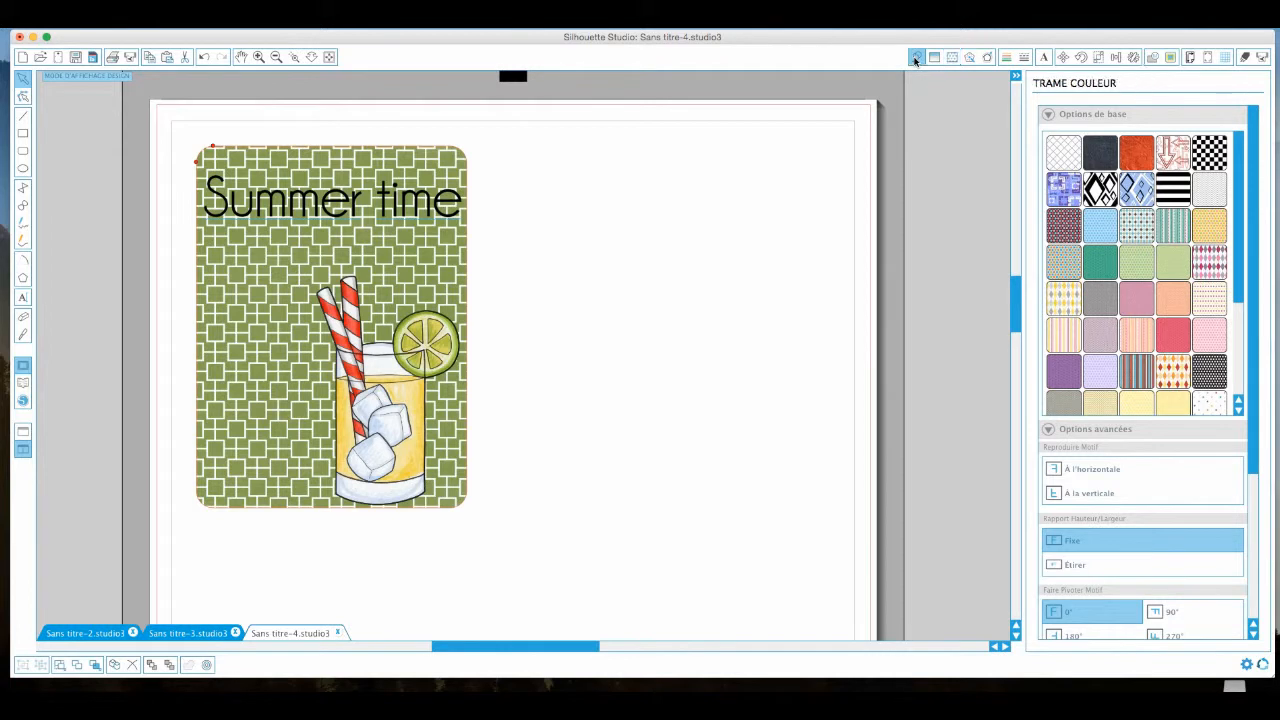
{"action": "left_click_drag", "start_coordinate": [1109, 422], "coordinate": [1131, 420]}
{"action": "left_click", "coordinate": [707, 195]}
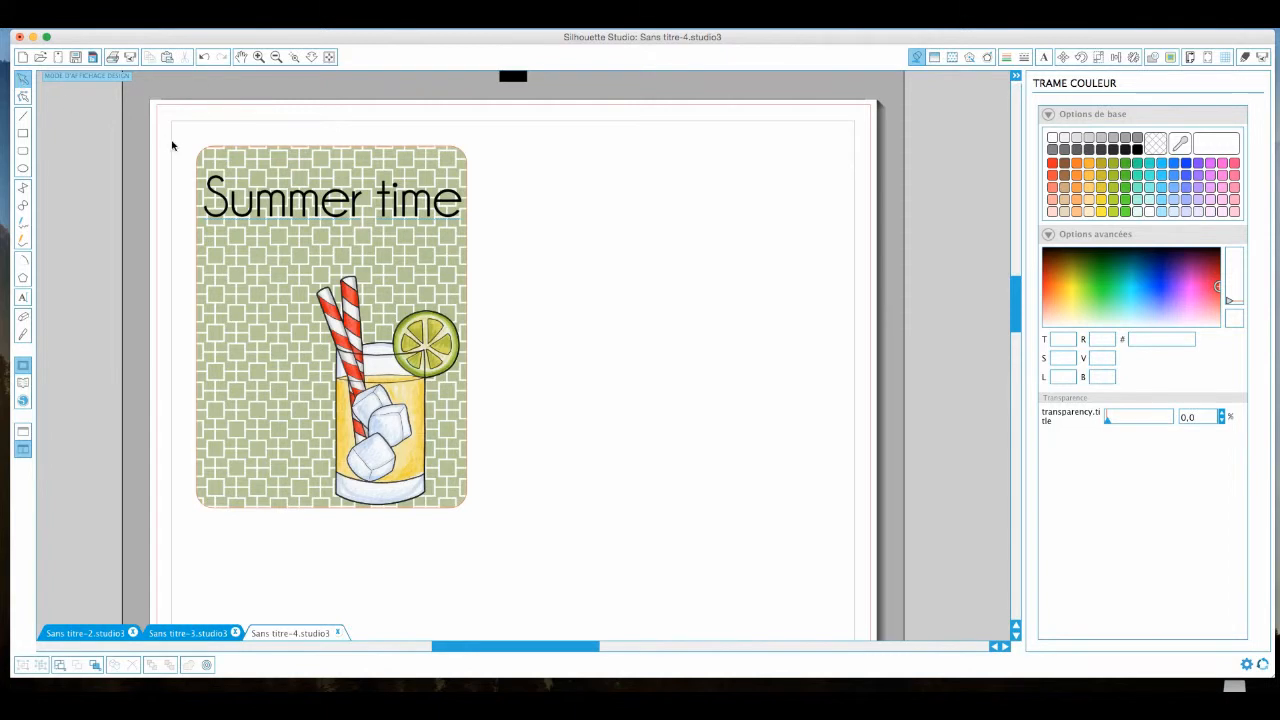
- Group the card background, drink image and title together and move the grouped card slightly up and to the left
{"action": "left_click_drag", "start_coordinate": [184, 134], "coordinate": [527, 550]}
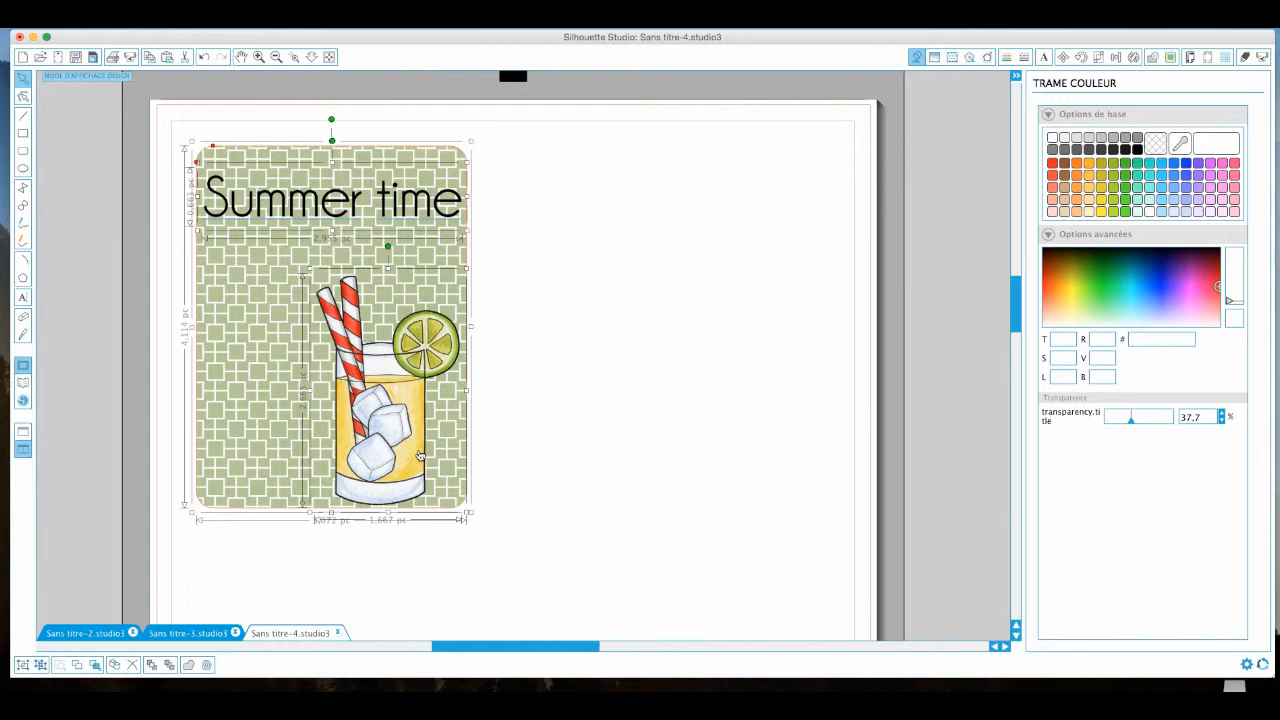
{"action": "right_click", "coordinate": [420, 457]}
{"action": "left_click", "coordinate": [476, 571]}
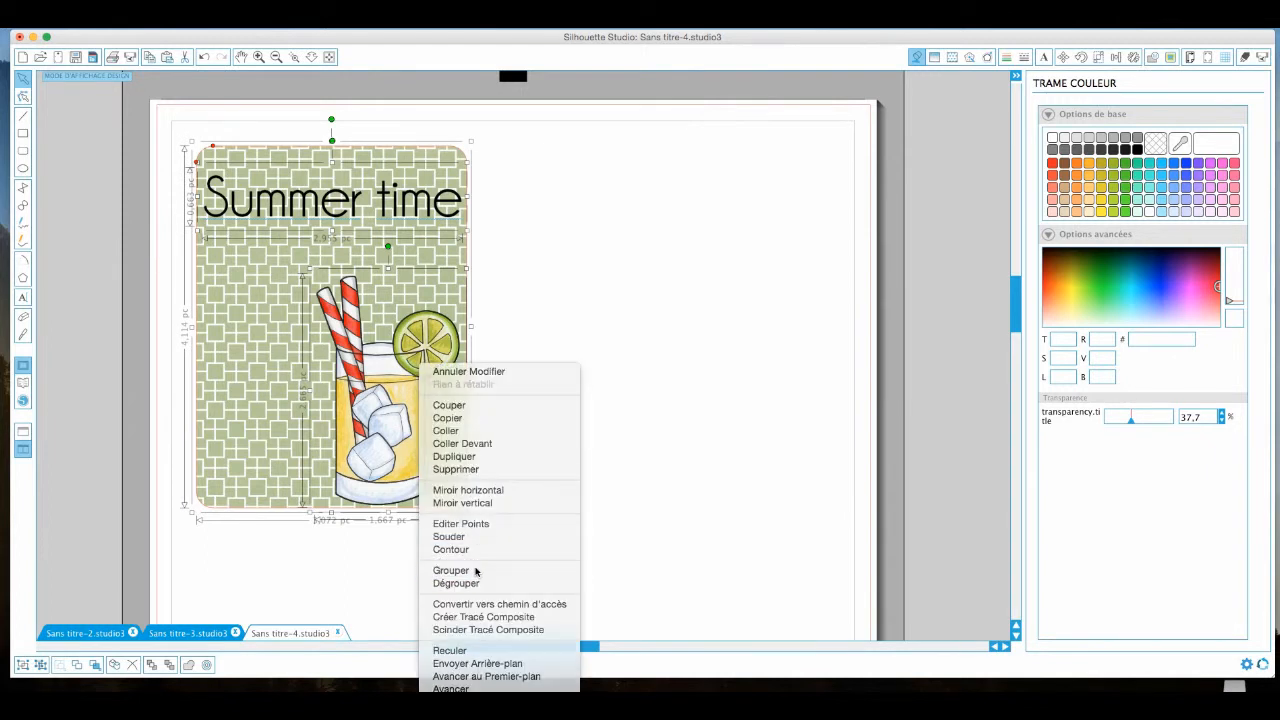
{"action": "left_click", "coordinate": [548, 520]}
{"action": "mouse_move", "coordinate": [453, 456]}
{"action": "left_mouse_down"}
{"action": "mouse_move", "coordinate": [737, 434]}
{"action": "mouse_move", "coordinate": [514, 483]}
{"action": "mouse_move", "coordinate": [570, 385]}
{"action": "mouse_move", "coordinate": [443, 415]}
{"action": "mouse_move", "coordinate": [448, 444]}
{"action": "left_mouse_up"}
{"action": "left_click", "coordinate": [516, 442]}
- Insert the "carte 3x4" design from the library's Mes Dessins folder and place it below the finished drink card
{"action": "left_click", "coordinate": [277, 58]}
{"action": "left_click", "coordinate": [277, 58]}
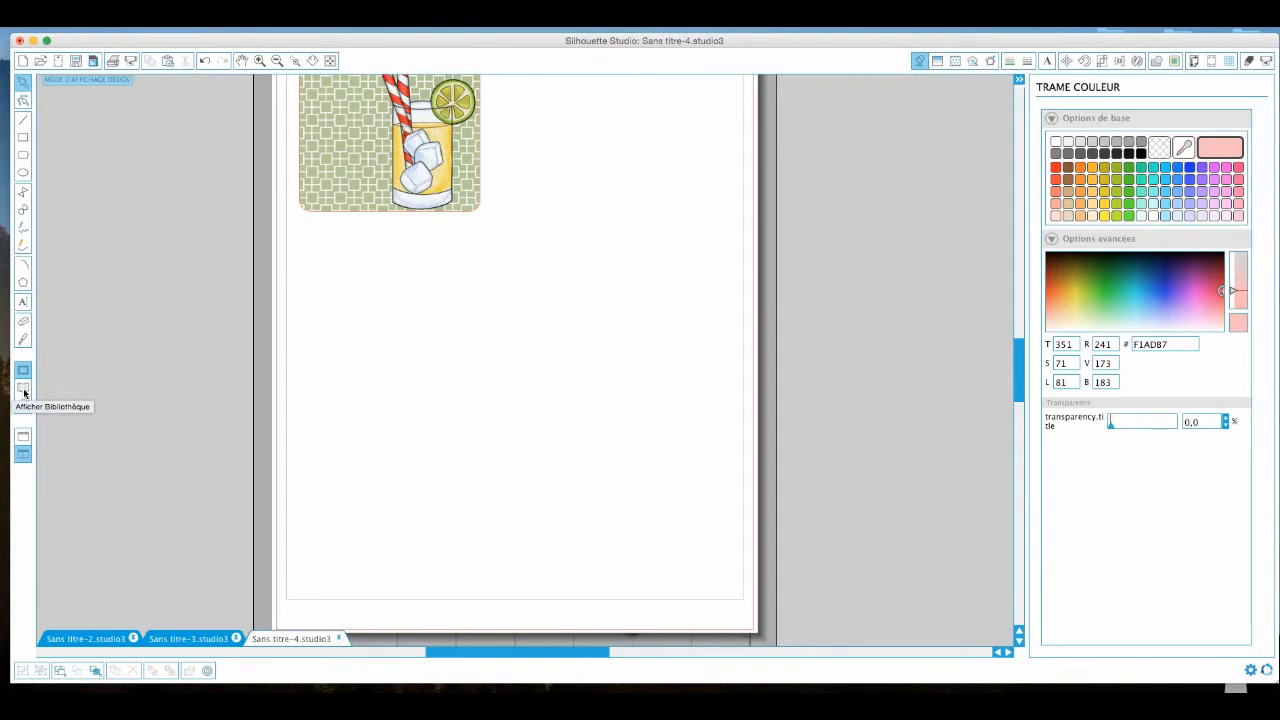
{"action": "left_click", "coordinate": [21, 390]}
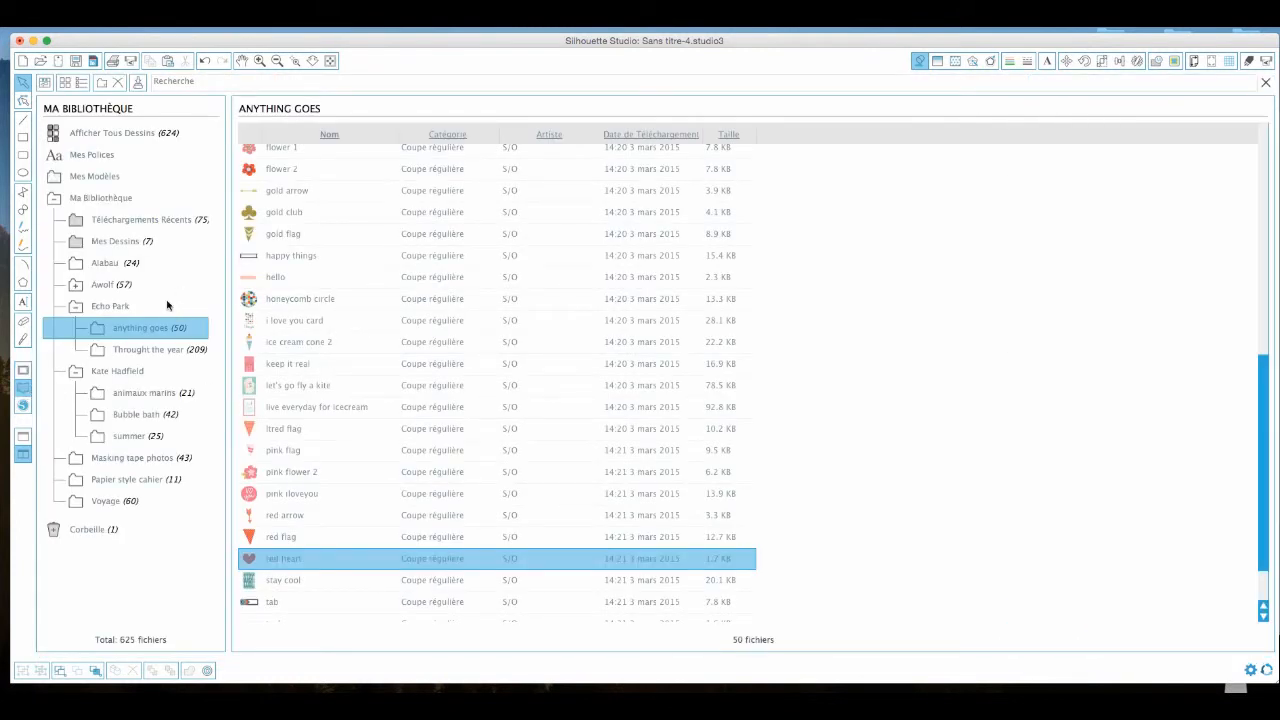
{"action": "left_click", "coordinate": [119, 247]}
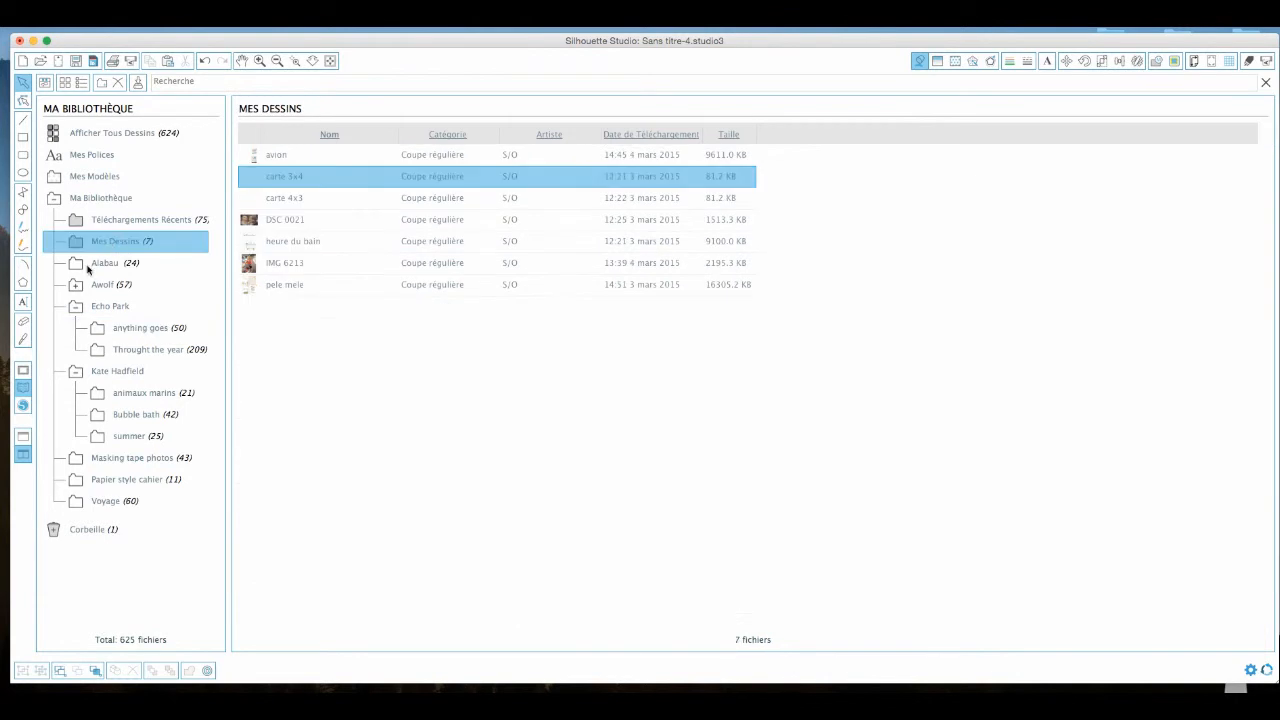
{"action": "double_click", "coordinate": [326, 178]}
{"action": "left_click_drag", "start_coordinate": [643, 243], "coordinate": [518, 266]}
{"action": "left_click", "coordinate": [531, 309]}
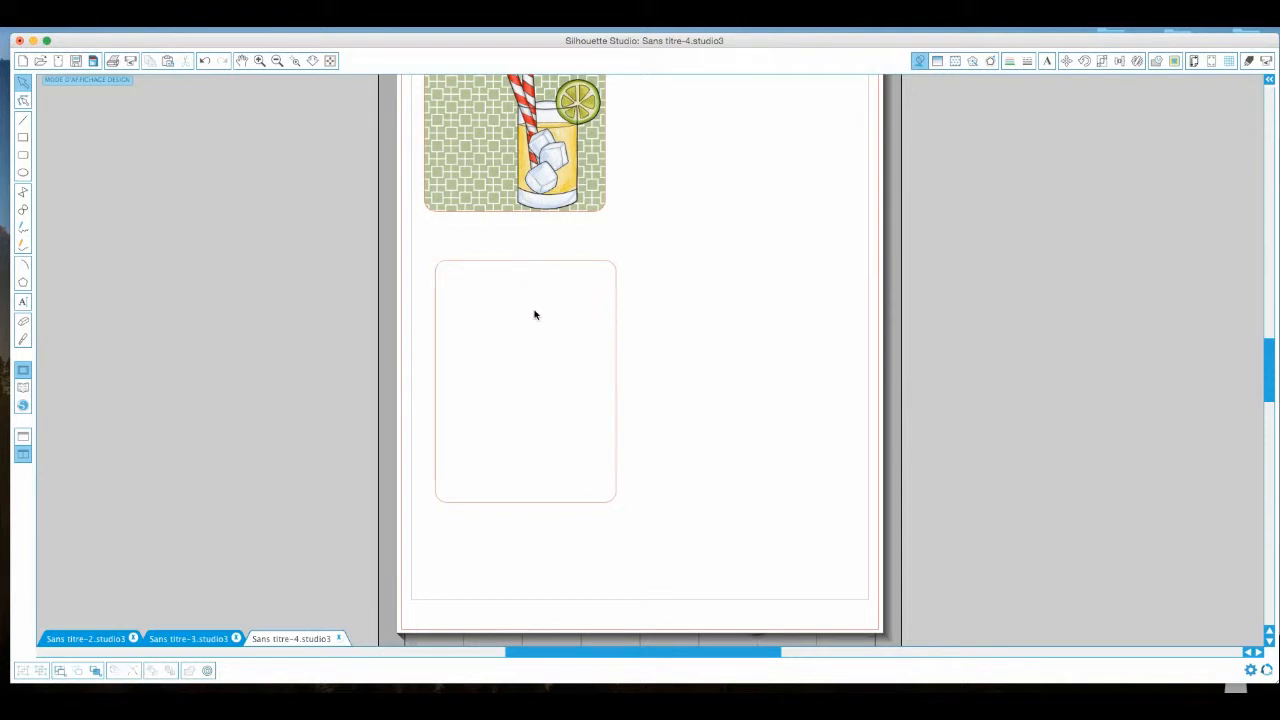
- Try drawing a rounded rectangle to the right of the blank card and delete it
{"action": "left_click", "coordinate": [23, 139]}
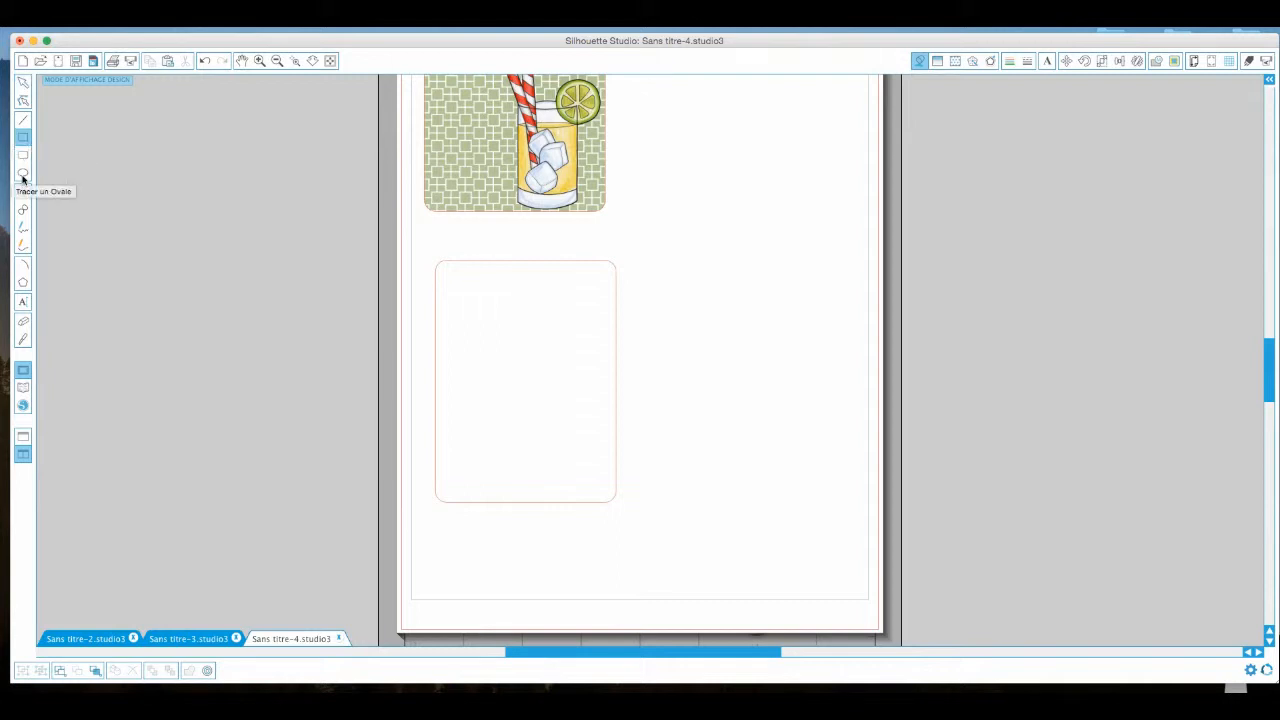
{"action": "left_click", "coordinate": [23, 155]}
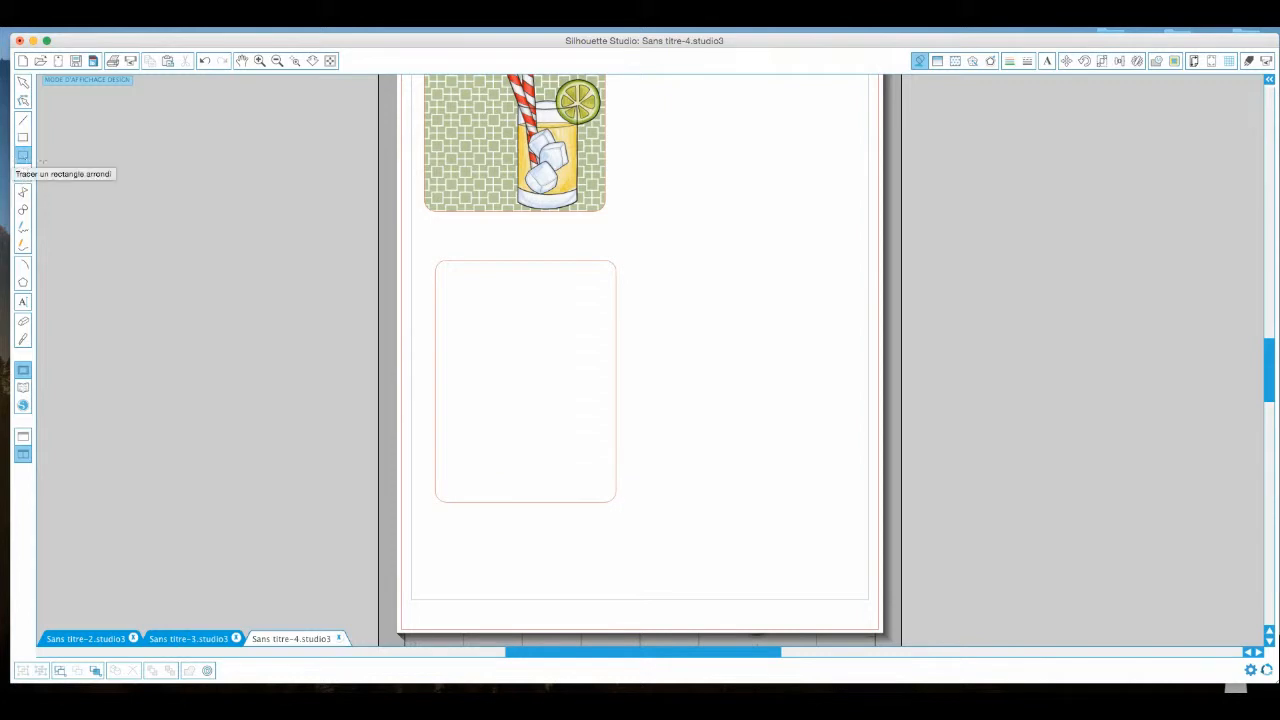
{"action": "left_click_drag", "start_coordinate": [655, 172], "coordinate": [857, 462]}
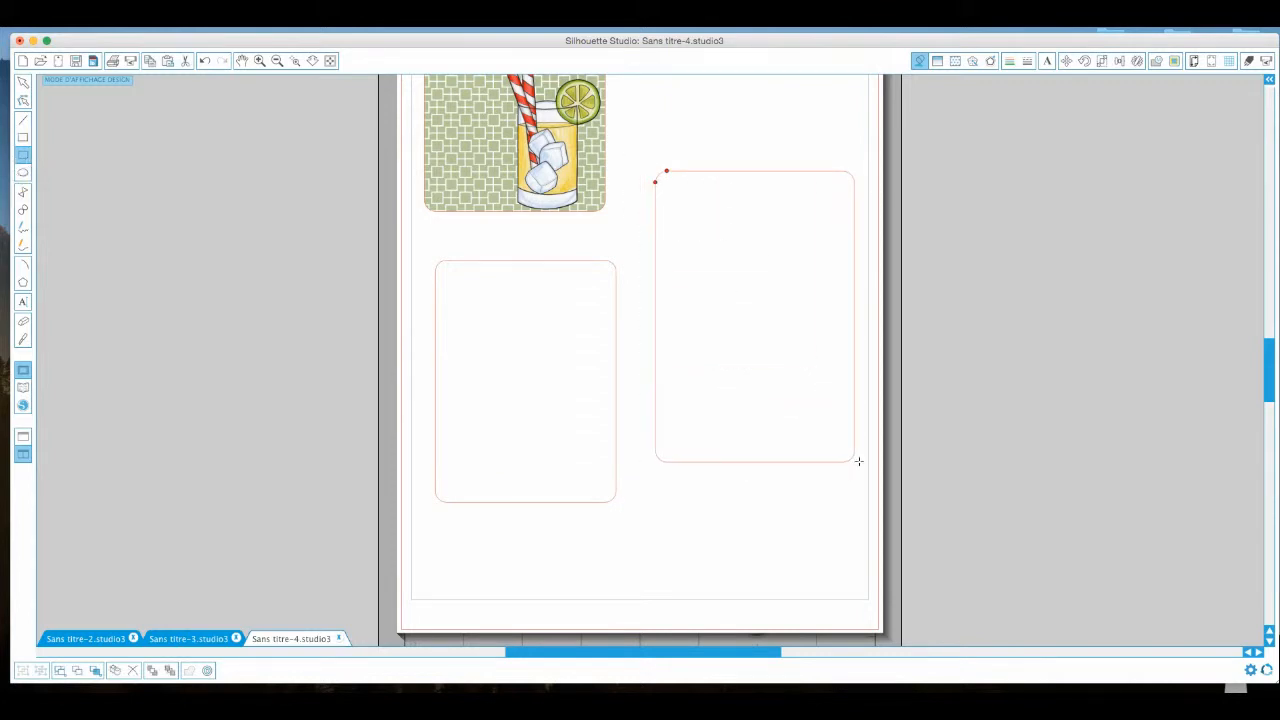
{"action": "left_click", "coordinate": [22, 82]}
{"action": "left_click", "coordinate": [791, 177]}
{"action": "key", "text": "Delete"}
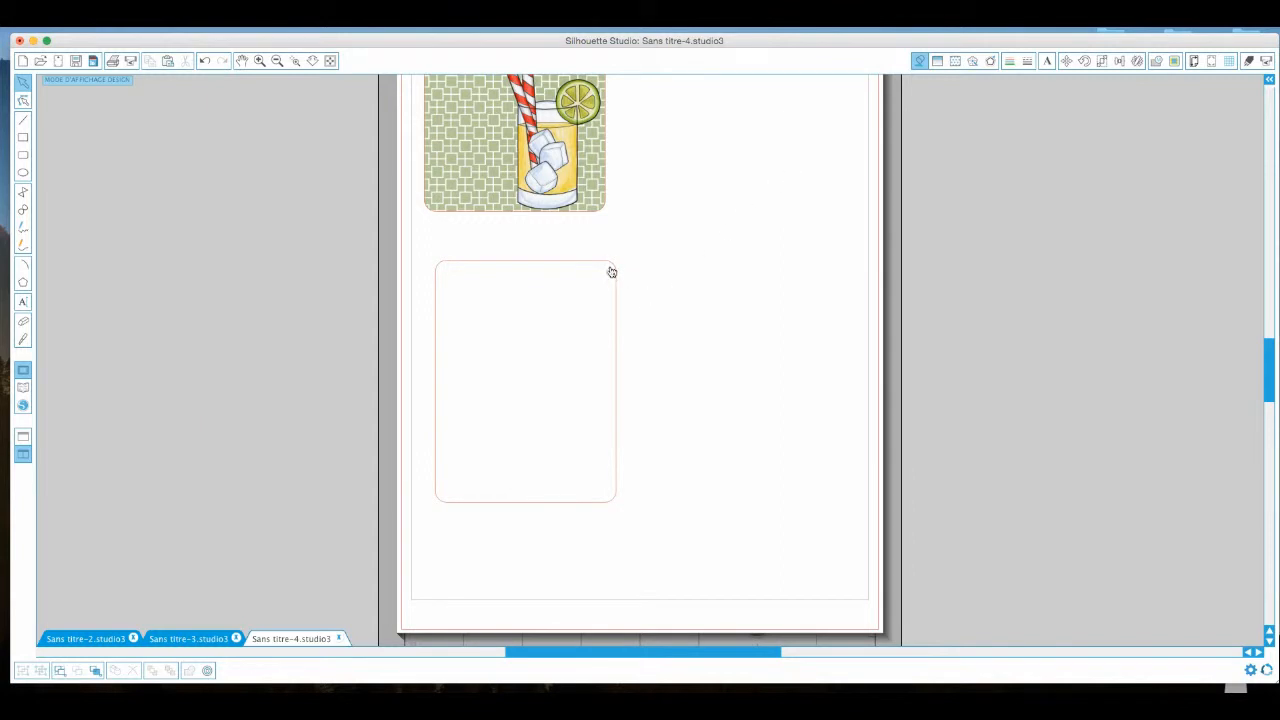
- Align the blank 3x4 card with the drink card above it and select it
{"action": "left_click_drag", "start_coordinate": [597, 266], "coordinate": [587, 257]}
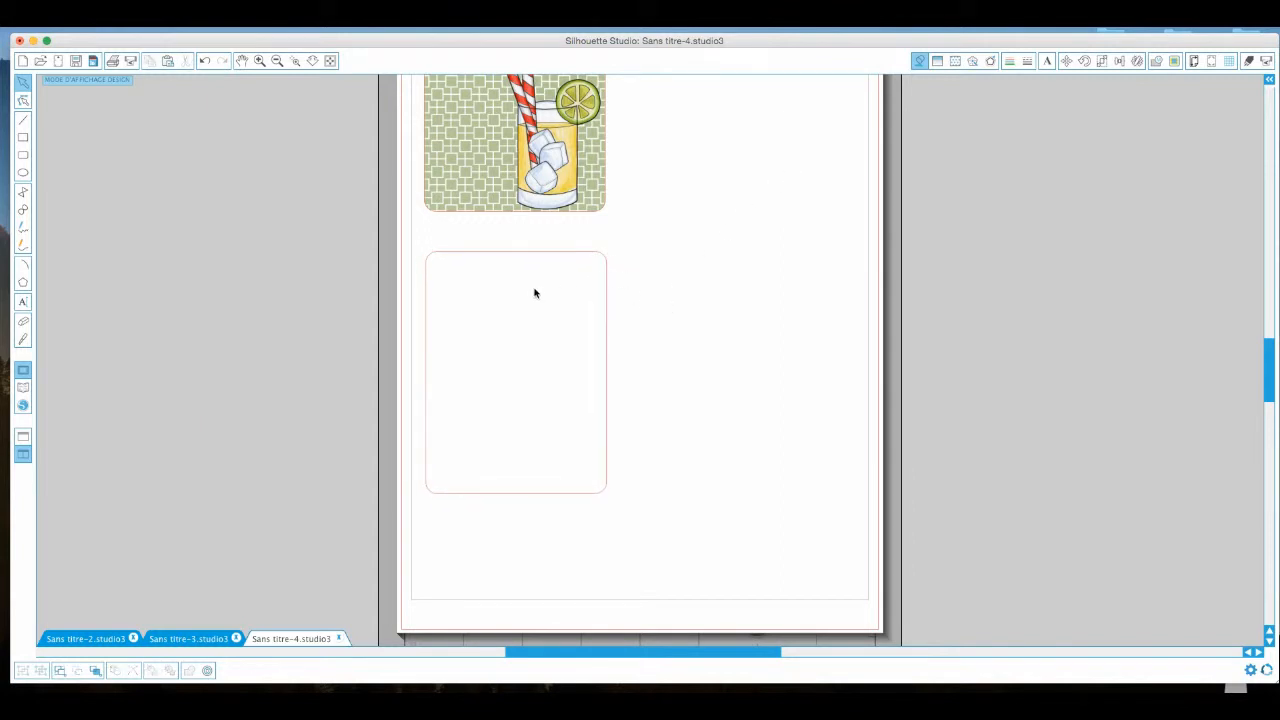
{"action": "left_click", "coordinate": [531, 253]}
- Insert the "justjaimee basicgridlinejc--9" paper from the library's Papier style cahier folder, fit it to the blank card and delete the surplus
{"action": "left_click", "coordinate": [24, 389]}
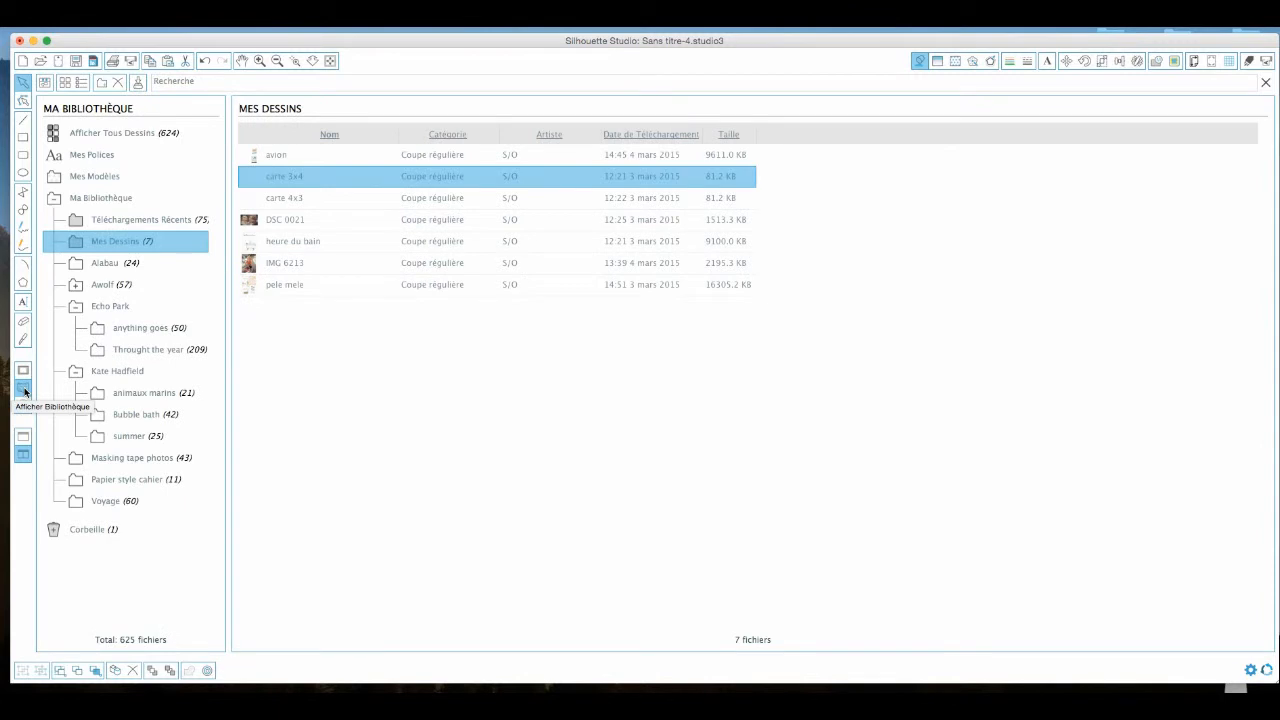
{"action": "left_click", "coordinate": [24, 392]}
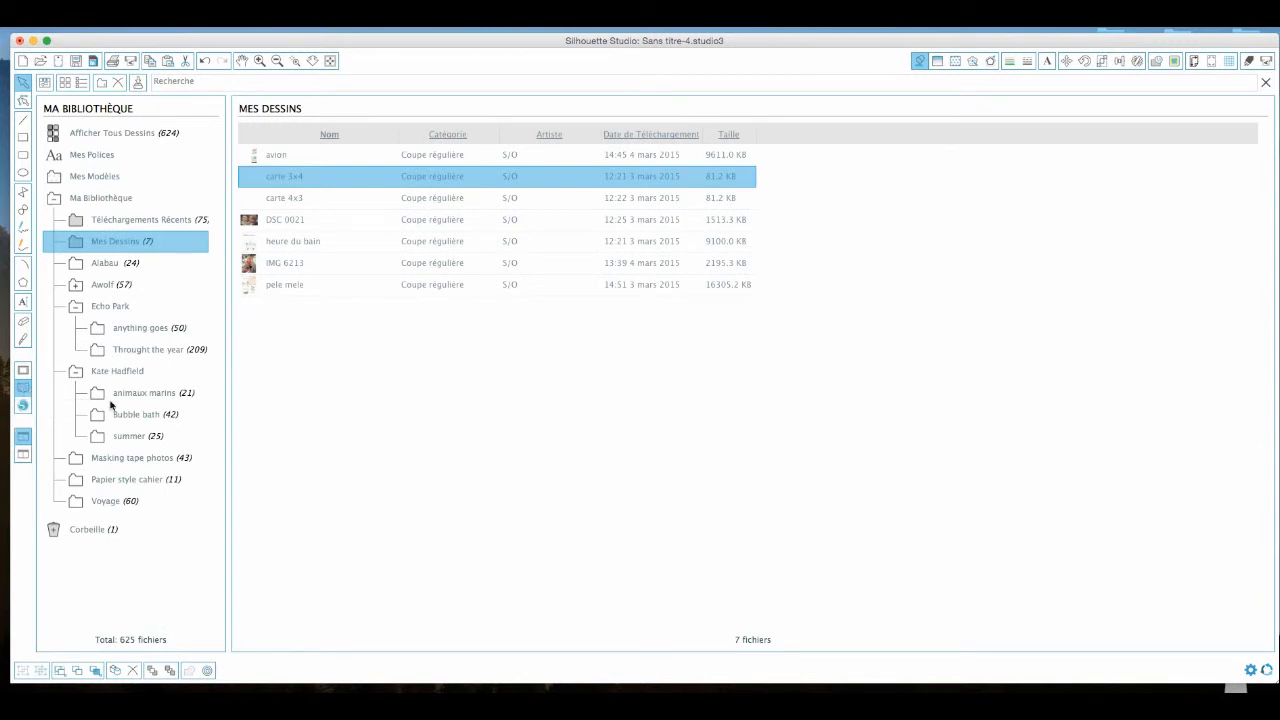
{"action": "left_click", "coordinate": [136, 479]}
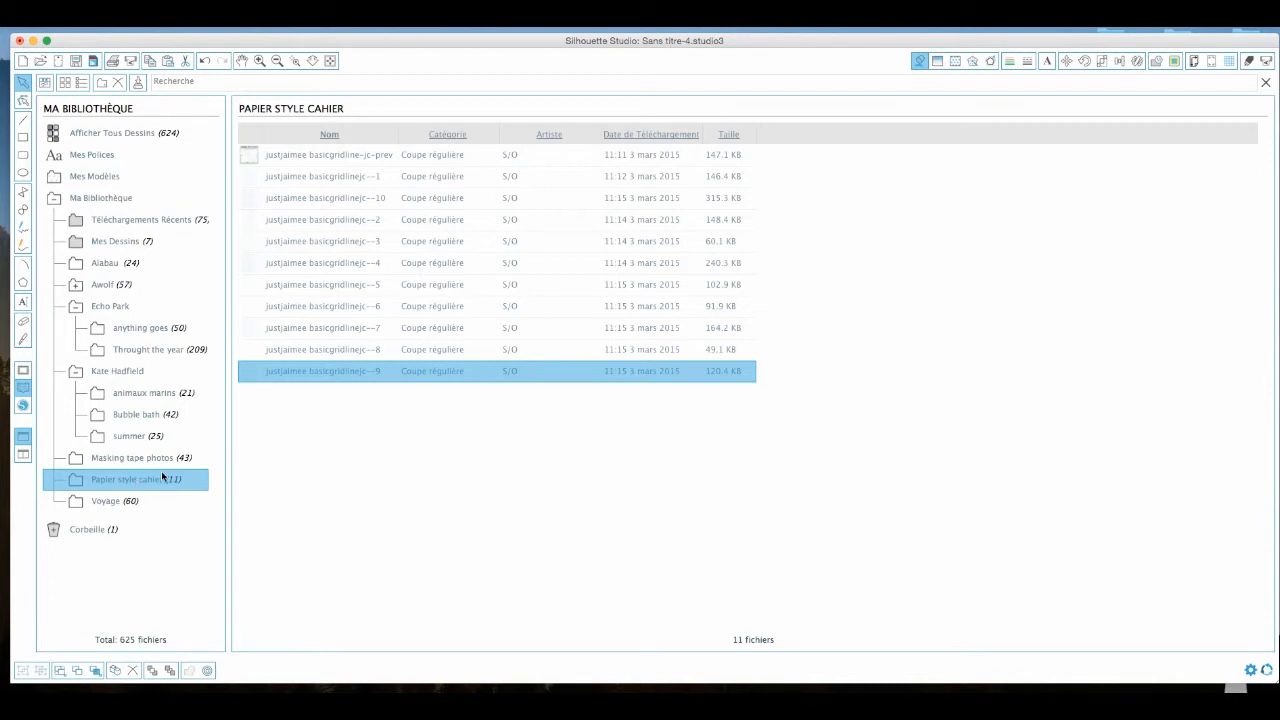
{"action": "double_click", "coordinate": [428, 378]}
{"action": "left_click", "coordinate": [658, 467]}
{"action": "key", "text": "Delete"}
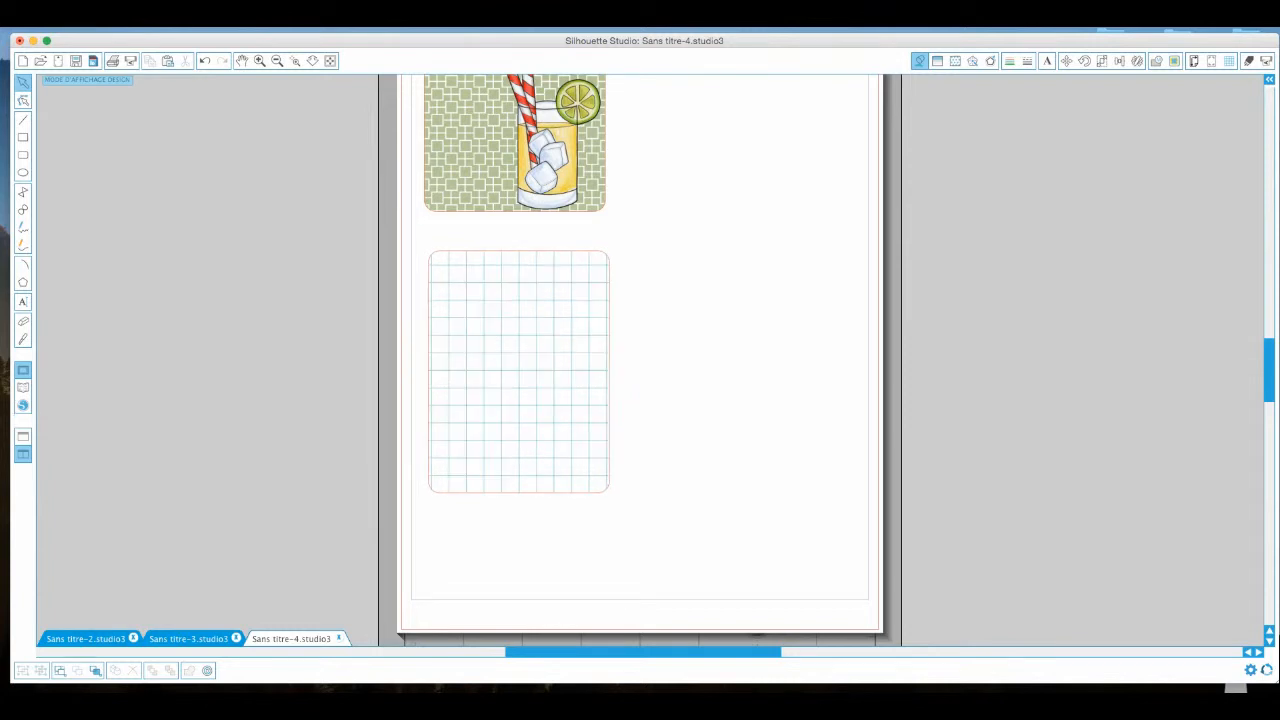
- Insert the "camera 3" image from Echo Park's anything goes library folder and place it in the grid card's lower right corner
{"action": "left_click", "coordinate": [23, 389]}
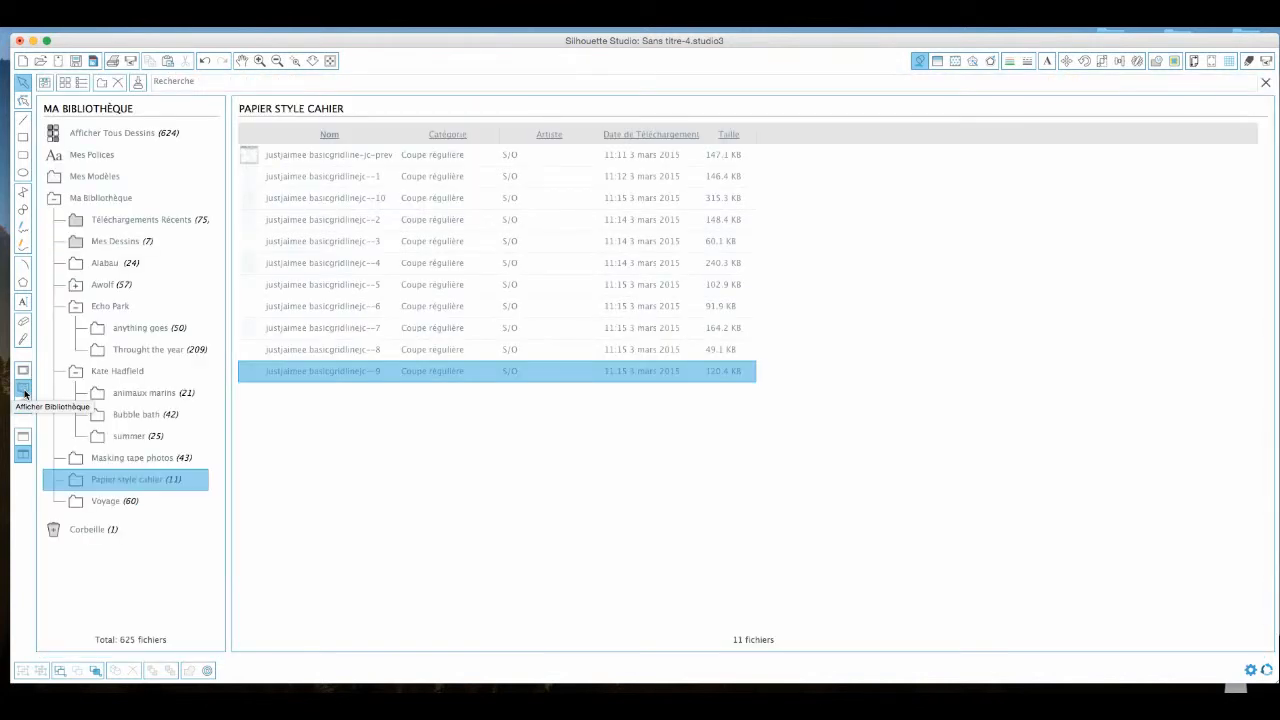
{"action": "left_click", "coordinate": [164, 332]}
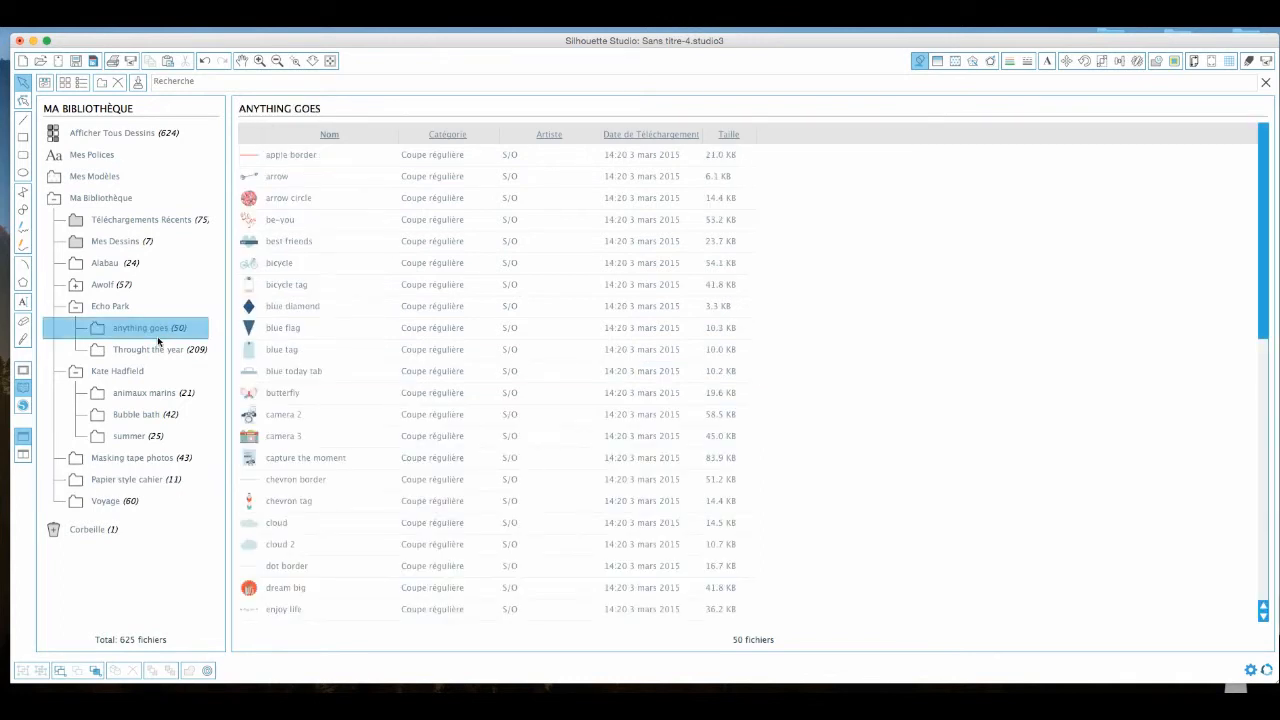
{"action": "scroll", "coordinate": [390, 462], "scroll_direction": "down", "scroll_amount": 8}
{"action": "scroll", "coordinate": [383, 462], "scroll_direction": "up", "scroll_amount": 8}
{"action": "left_click", "coordinate": [284, 439]}
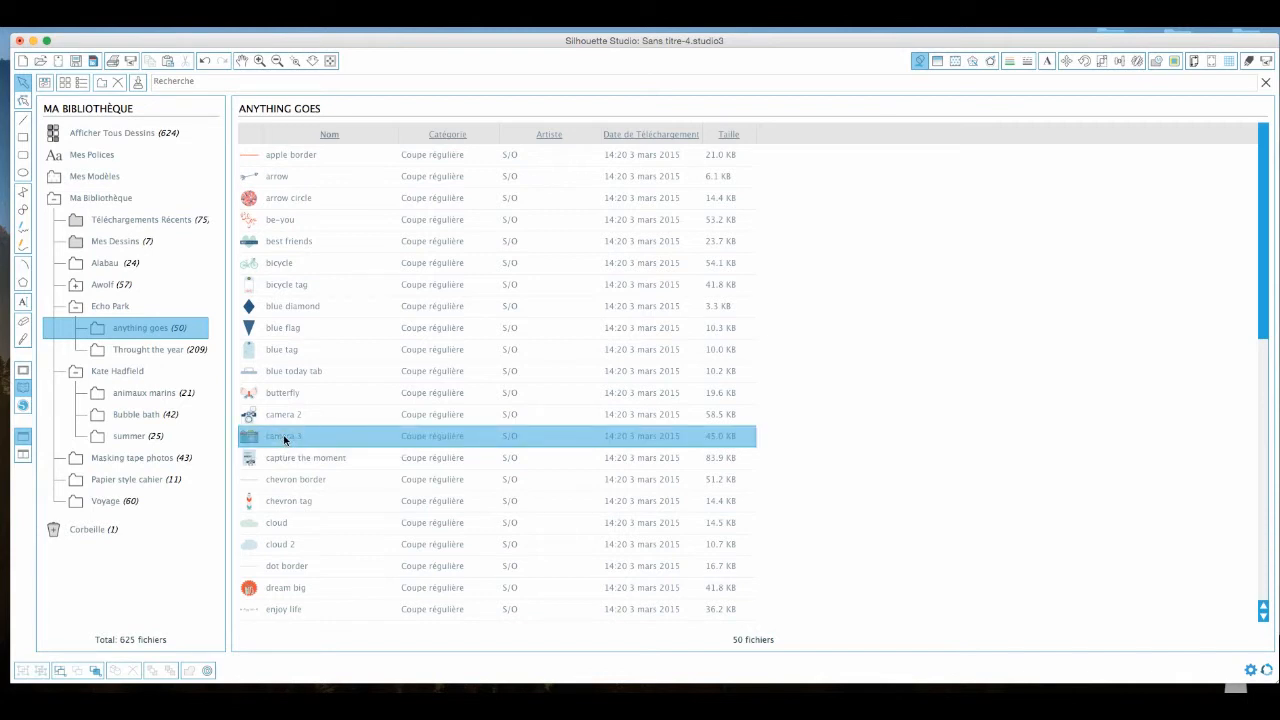
{"action": "double_click", "coordinate": [284, 439]}
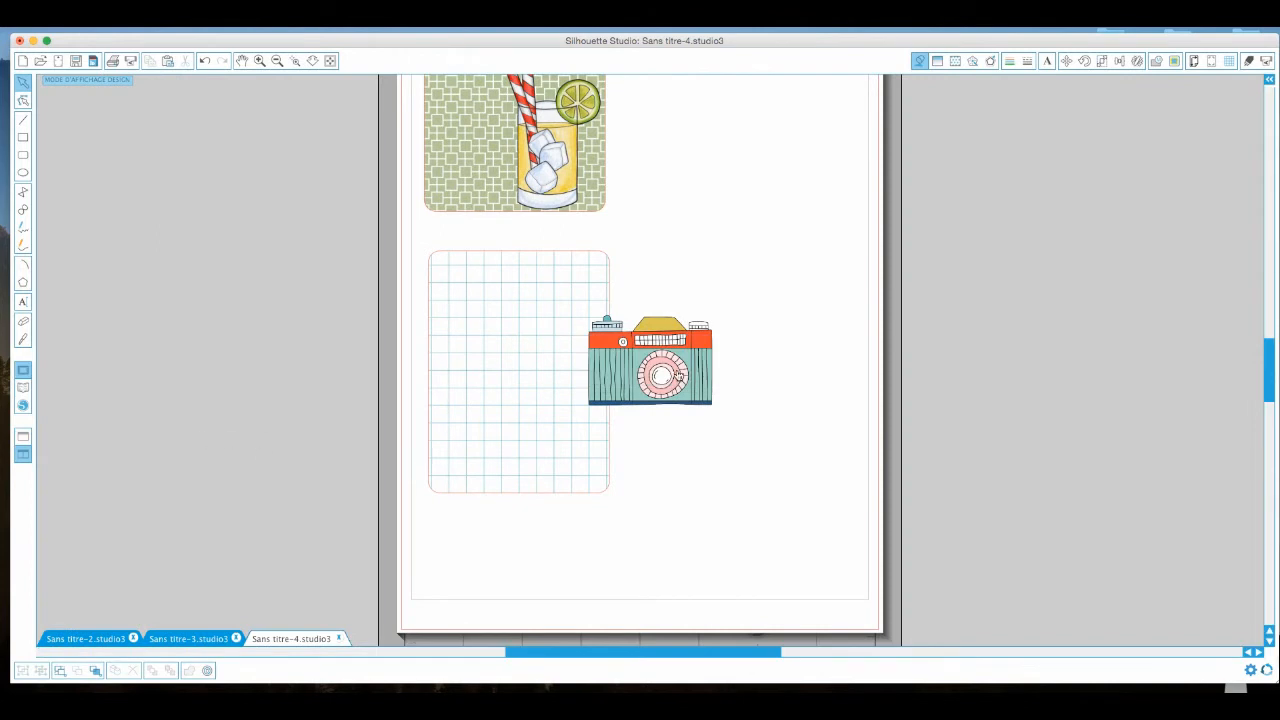
{"action": "left_click_drag", "start_coordinate": [677, 373], "coordinate": [566, 445]}
{"action": "left_click", "coordinate": [592, 432]}
{"action": "left_click", "coordinate": [639, 385]}
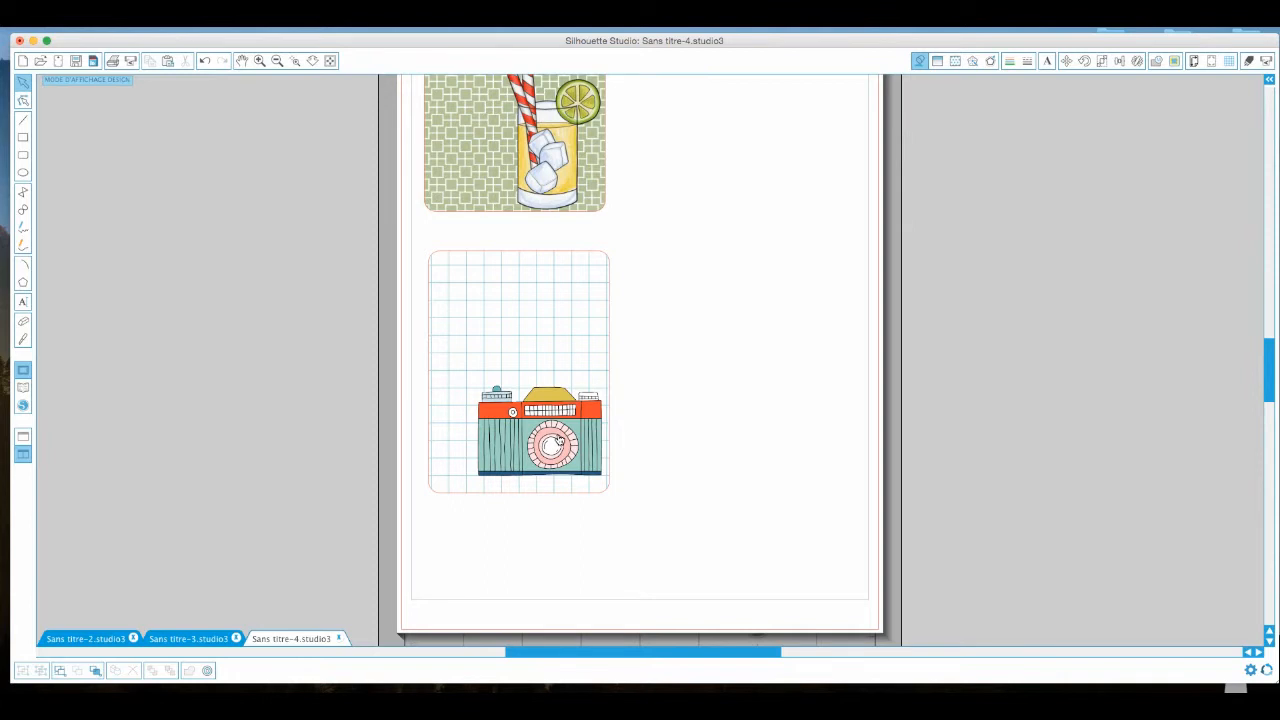
- Add the text "Smile" to the right of the grid card
{"action": "left_click", "coordinate": [23, 304]}
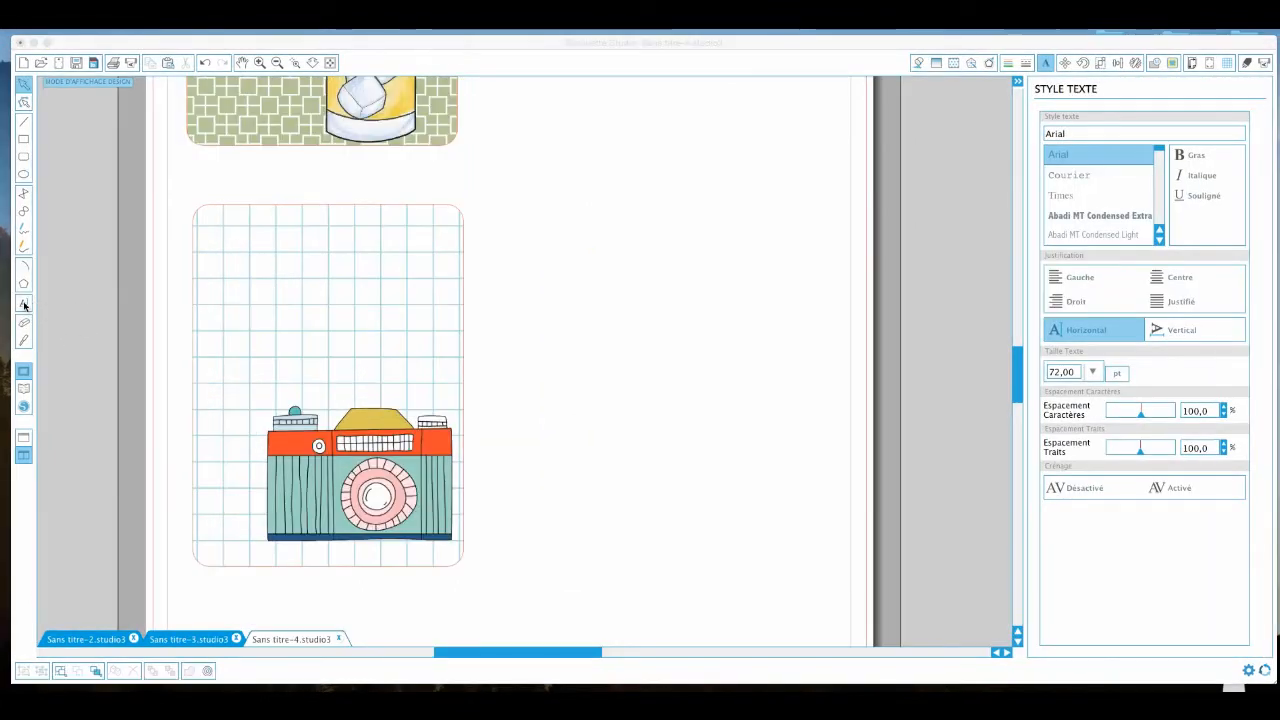
{"action": "left_click", "coordinate": [24, 305]}
{"action": "left_click", "coordinate": [25, 306]}
{"action": "left_click", "coordinate": [472, 288]}
{"action": "type", "text": "Smile"}
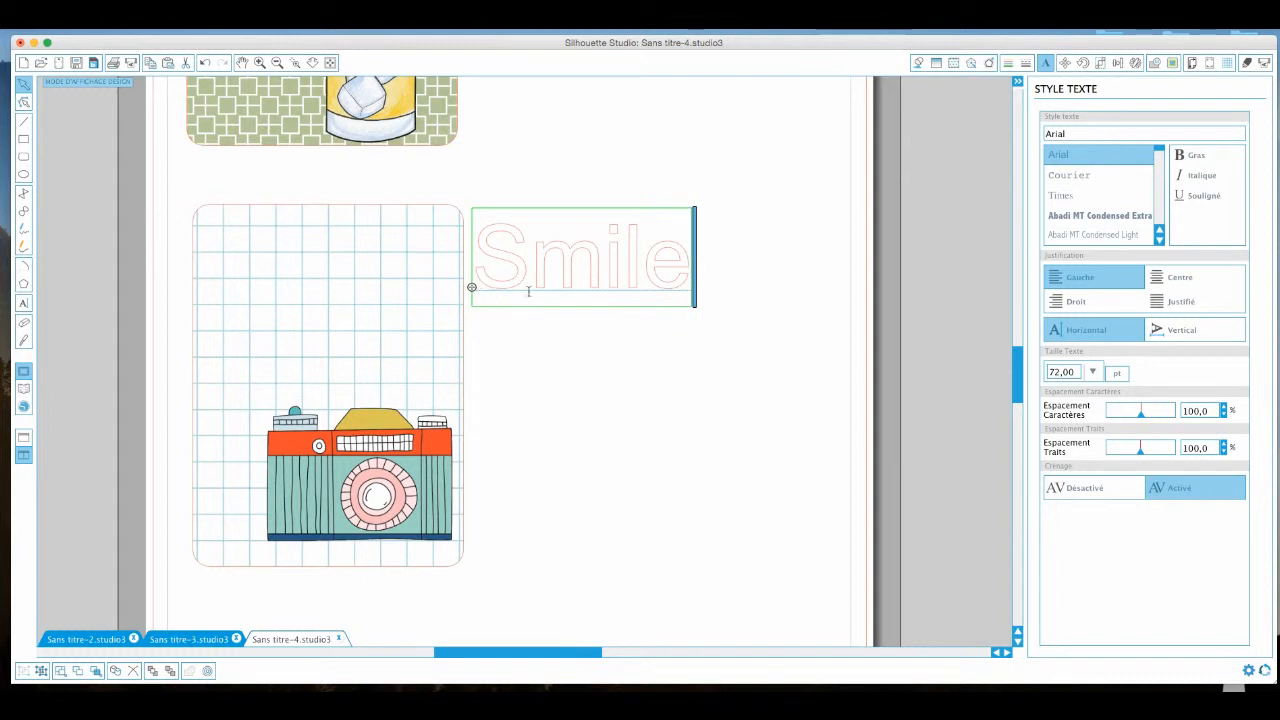
- Change the font of the "Smile" text to CookieMonster
{"action": "left_click_drag", "start_coordinate": [690, 260], "coordinate": [486, 260]}
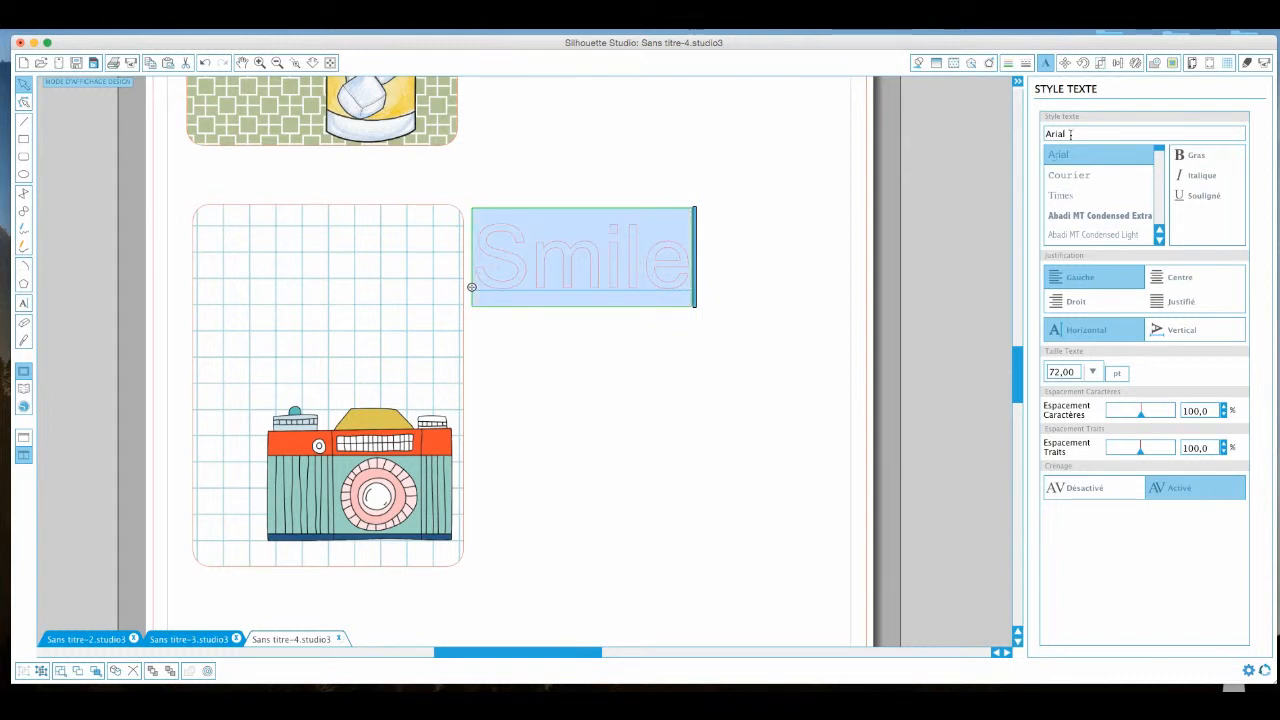
{"action": "left_click_drag", "start_coordinate": [1069, 134], "coordinate": [1027, 142]}
{"action": "type", "text": "cookieMonster"}
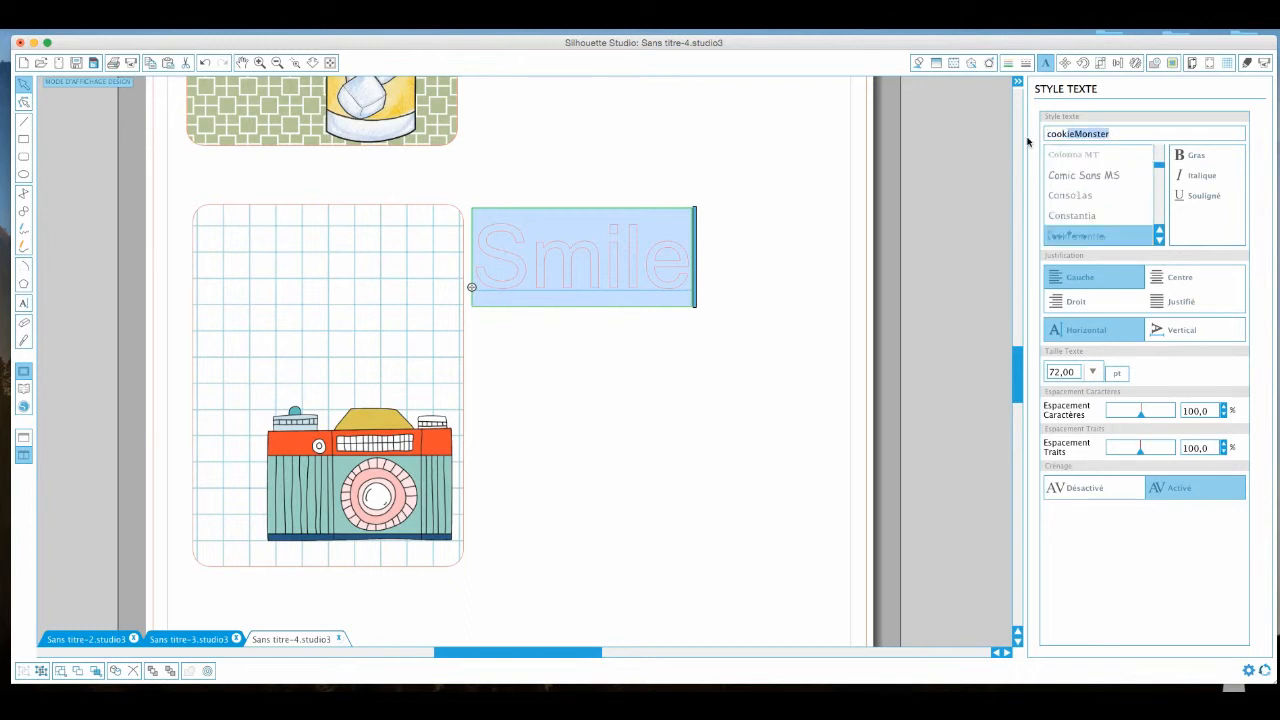
{"action": "left_click", "coordinate": [1072, 237]}
{"action": "left_click", "coordinate": [746, 333]}
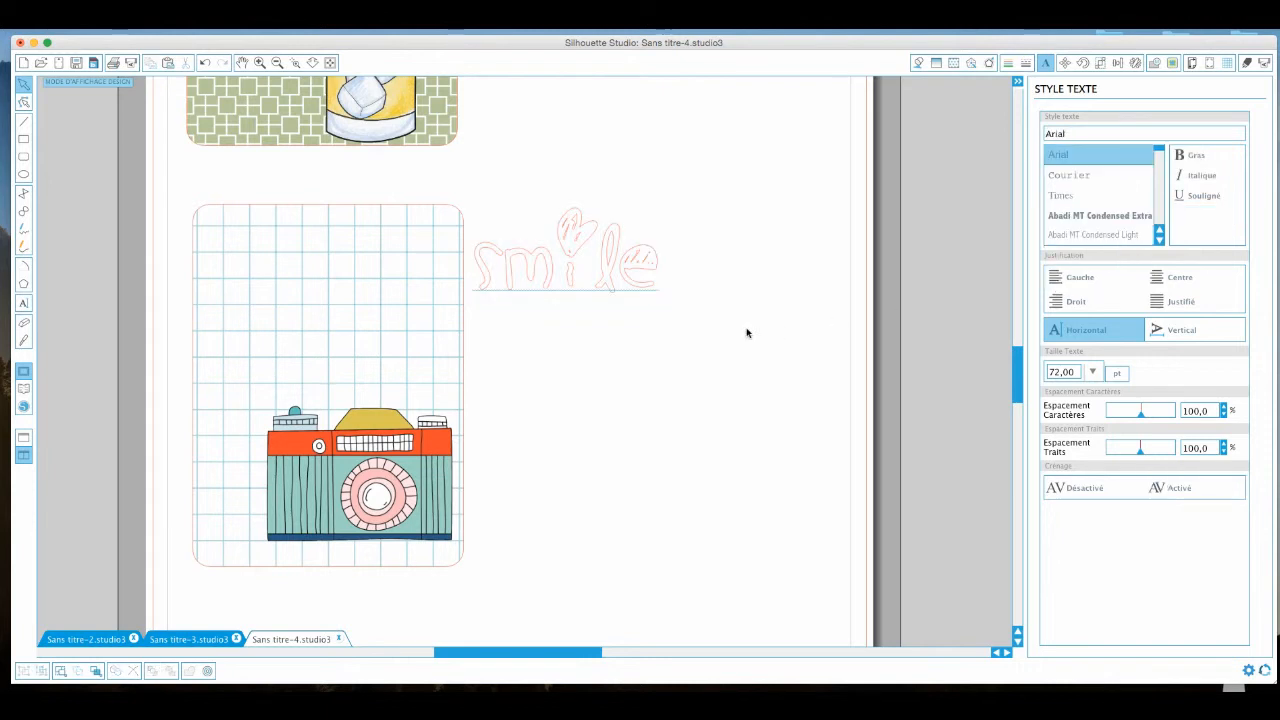
- Fill the "Smile" text with the pink sampled from the camera's lens ring and make its outline transparent
{"action": "left_click", "coordinate": [645, 273]}
{"action": "double_click", "coordinate": [655, 268]}
{"action": "left_click_drag", "start_coordinate": [647, 260], "coordinate": [478, 263]}
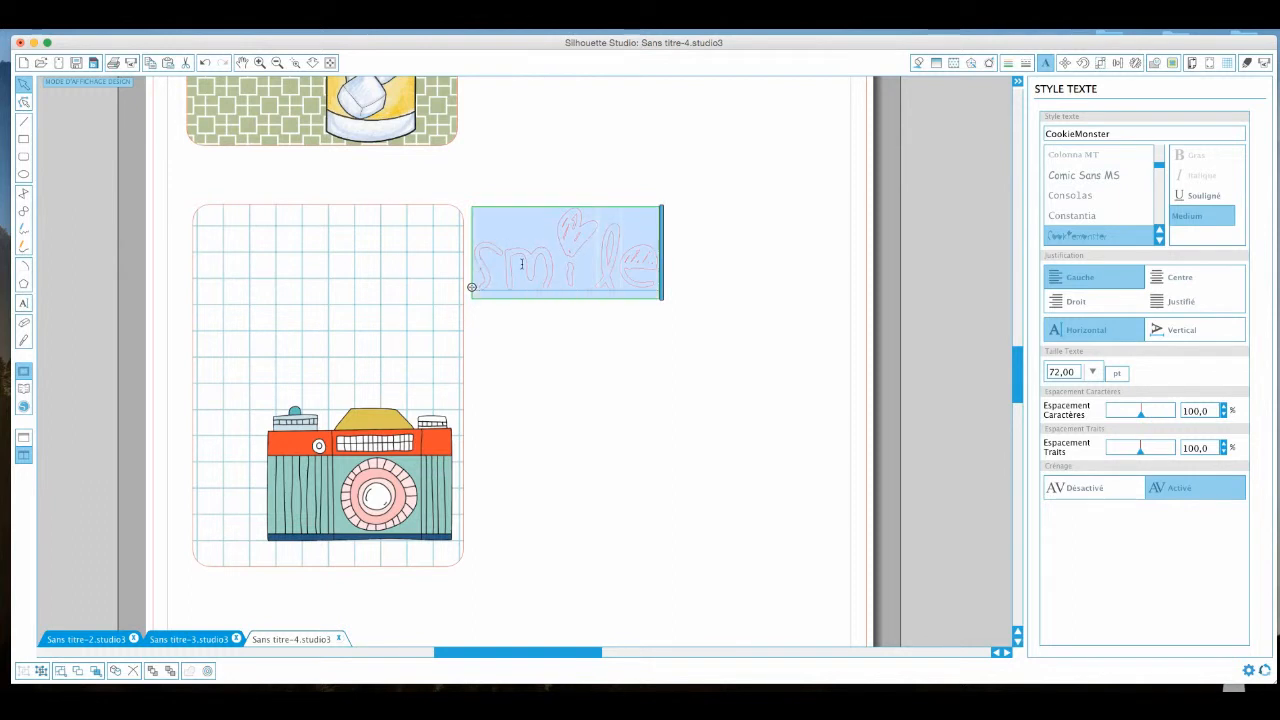
{"action": "left_click", "coordinate": [918, 62]}
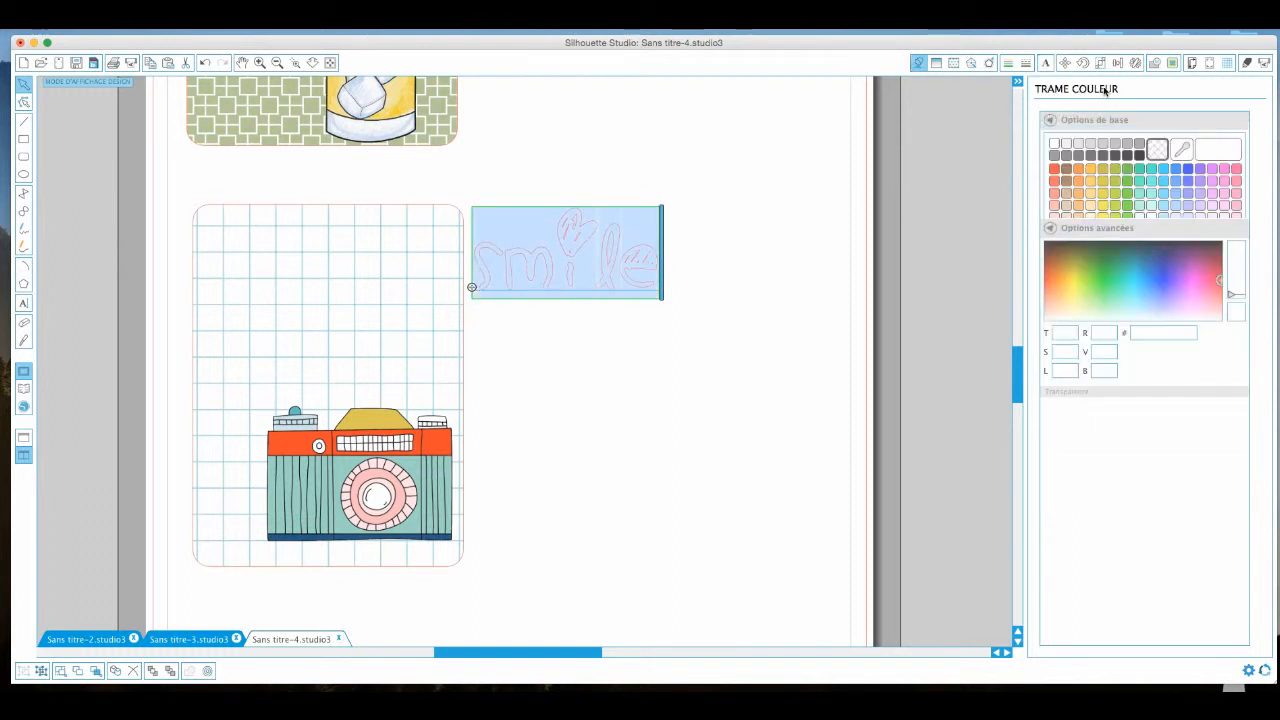
{"action": "left_click", "coordinate": [1181, 148]}
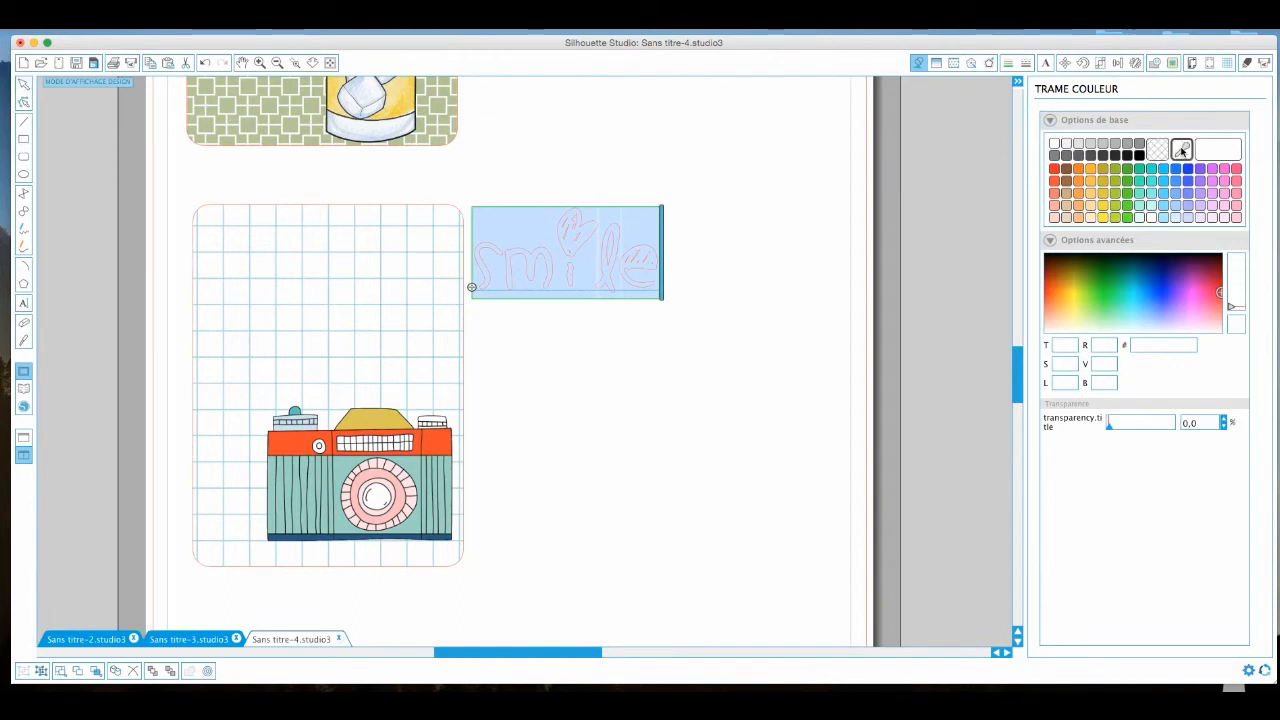
{"action": "left_click", "coordinate": [401, 488]}
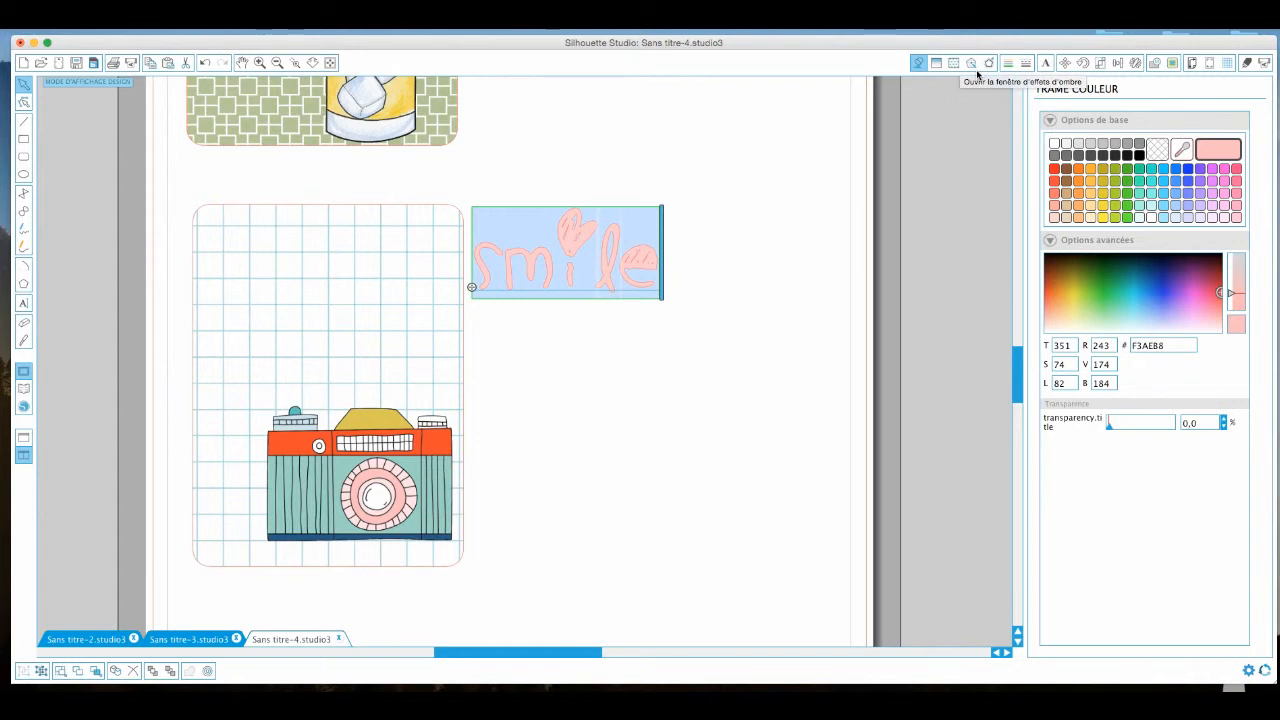
{"action": "left_click", "coordinate": [1008, 63]}
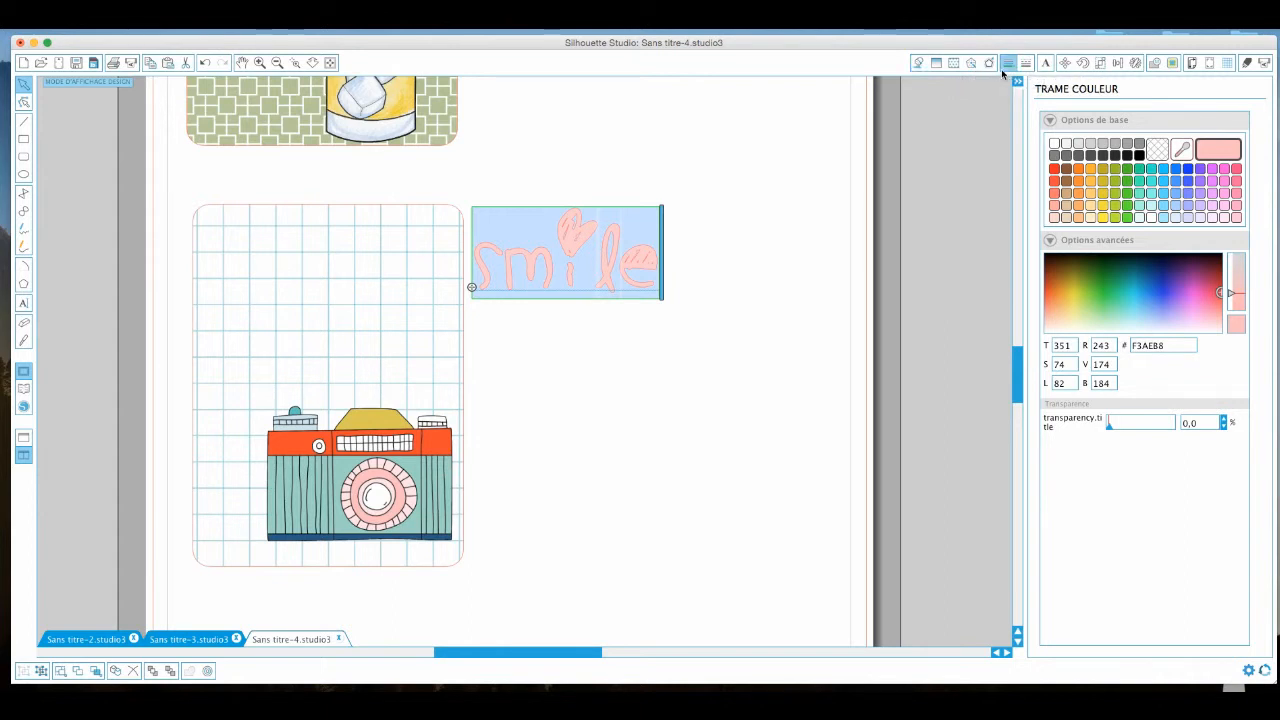
{"action": "left_click", "coordinate": [1158, 150]}
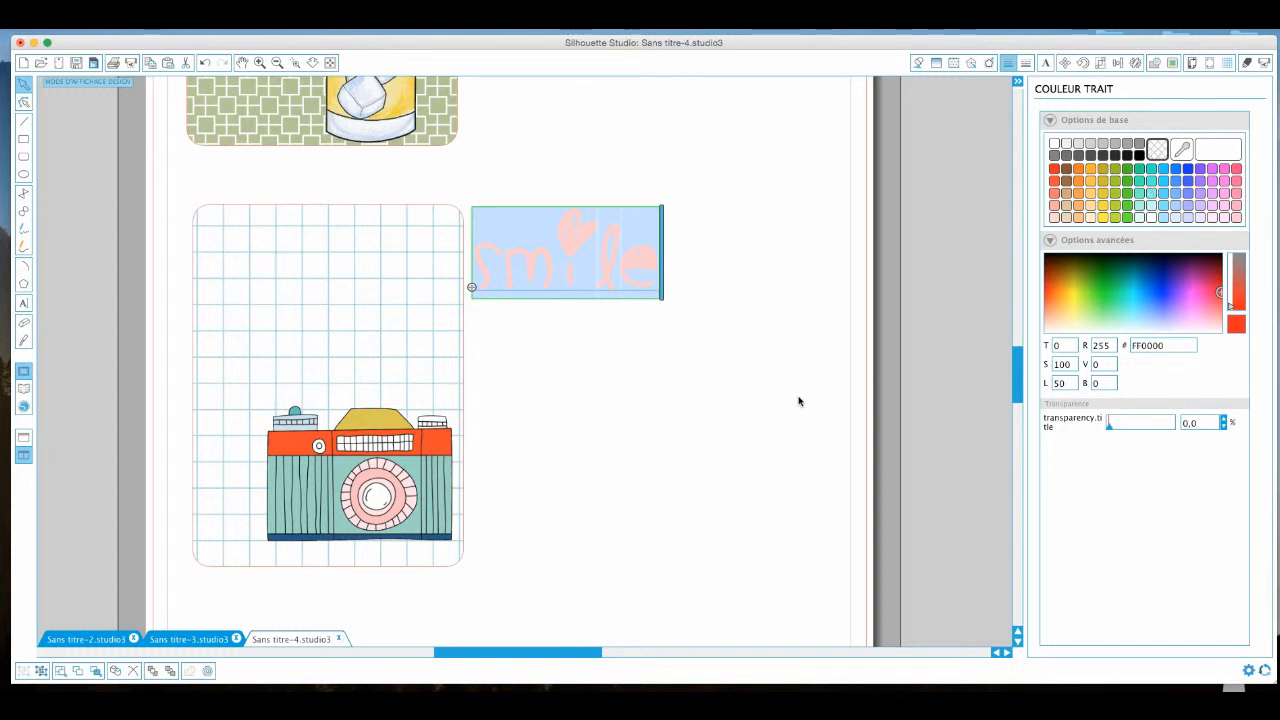
- Set the character spacing of the "Smile" text to 96 %
{"action": "left_click", "coordinate": [1045, 63]}
{"action": "left_click_drag", "start_coordinate": [1141, 414], "coordinate": [1137, 418]}
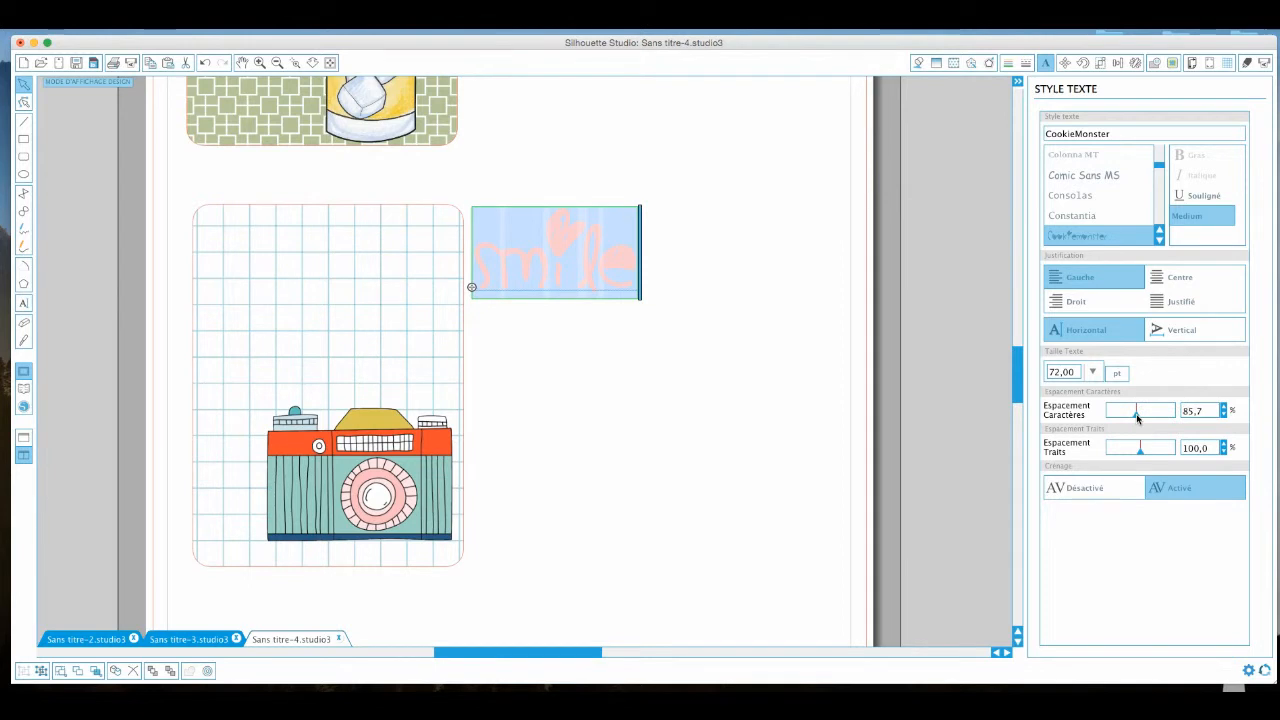
{"action": "left_click", "coordinate": [602, 354]}
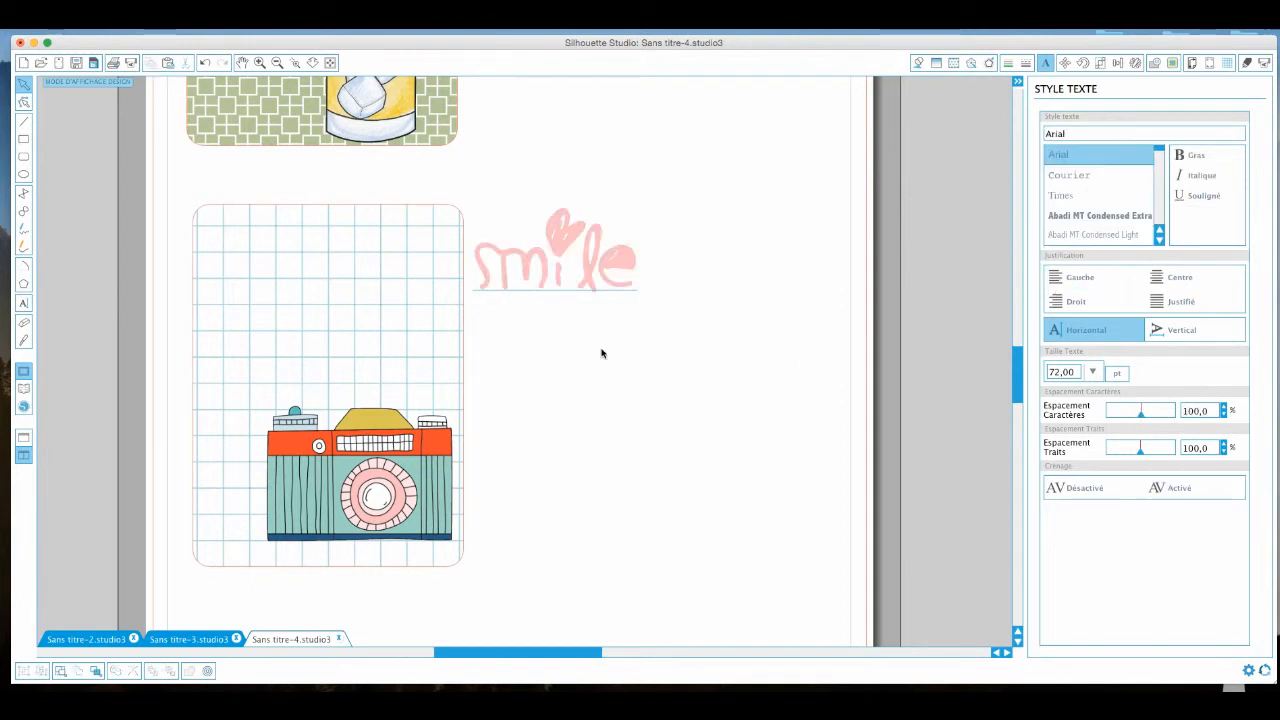
{"action": "left_click", "coordinate": [591, 281]}
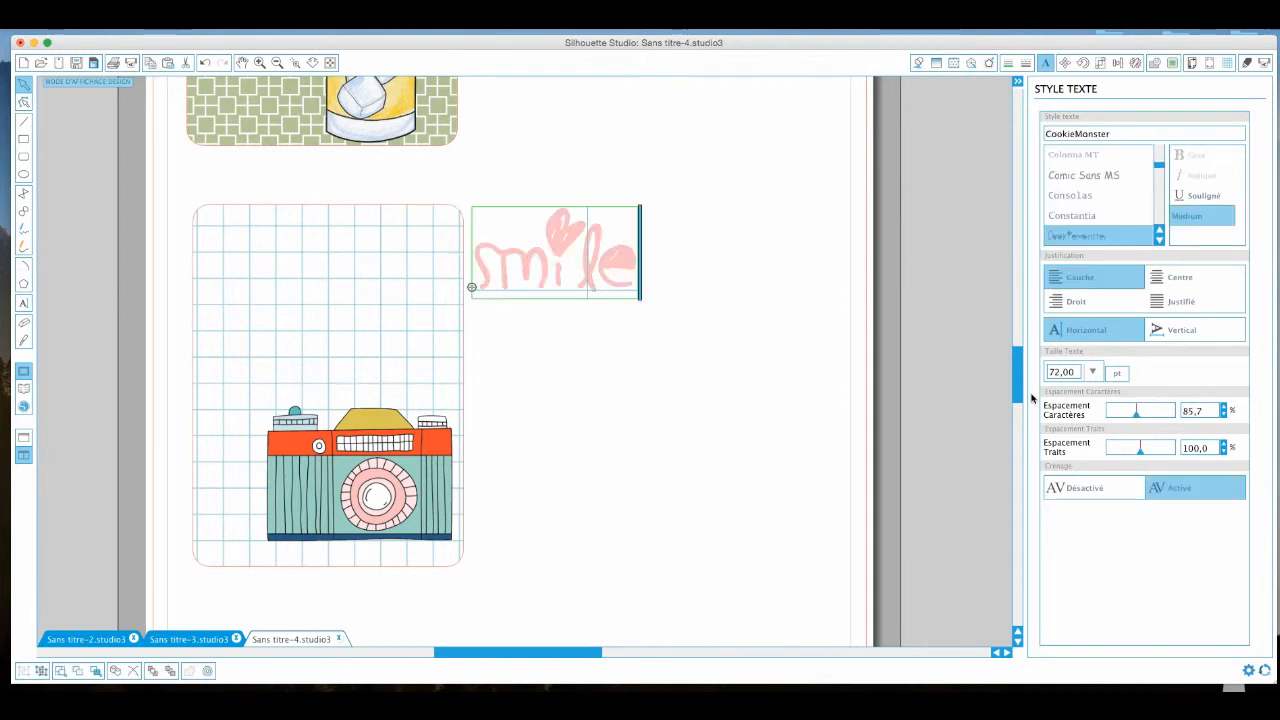
{"action": "left_click_drag", "start_coordinate": [1144, 421], "coordinate": [1140, 419]}
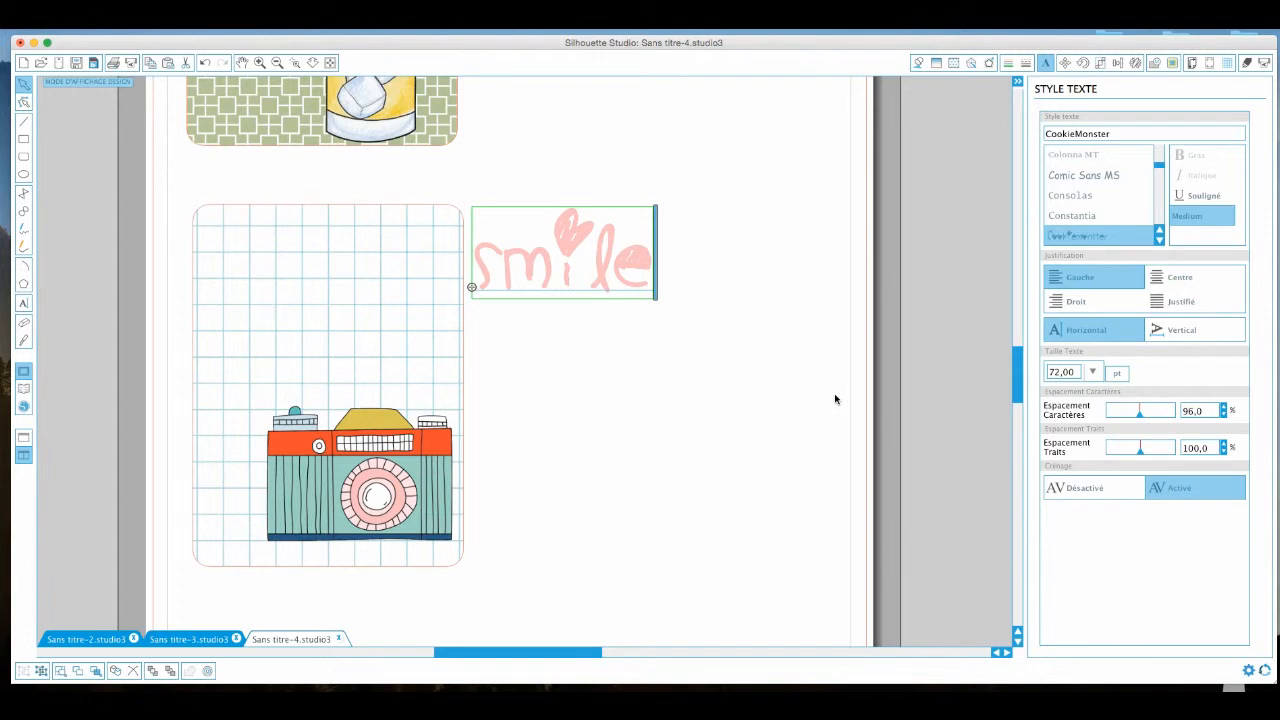
{"action": "key", "text": "Right"}
{"action": "key", "text": "Return"}
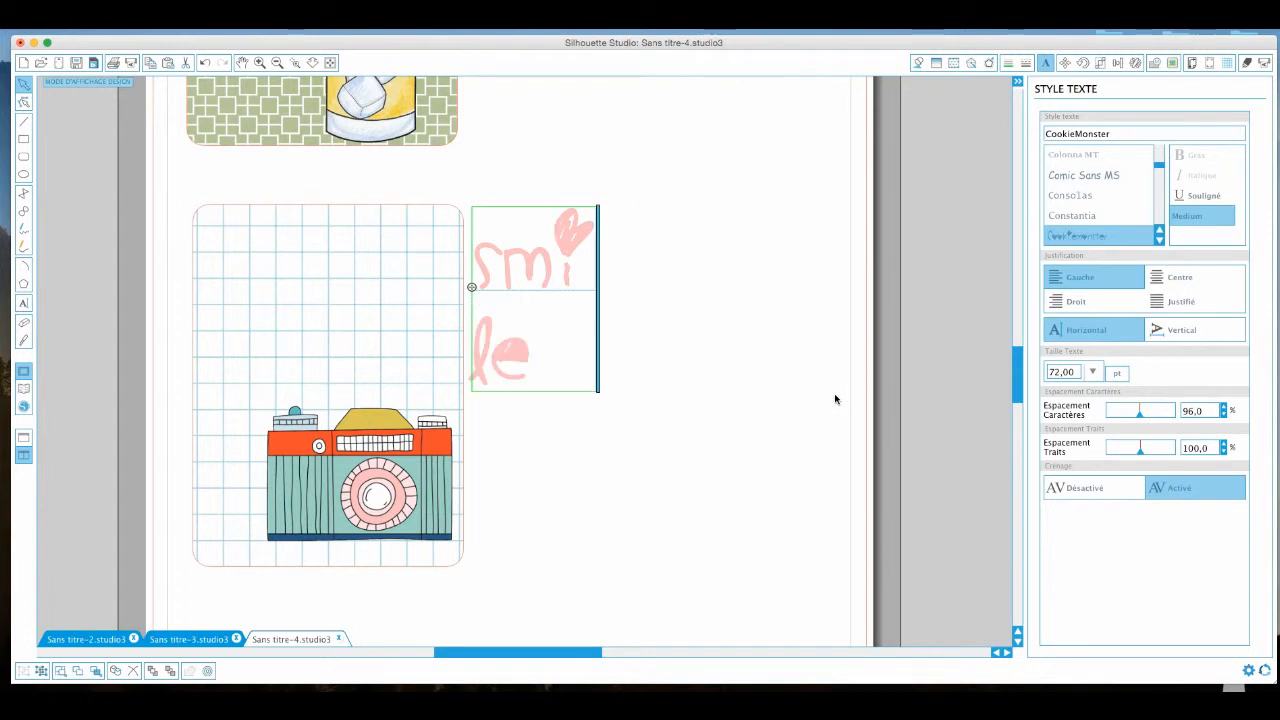
{"action": "key", "text": "BackSpace"}
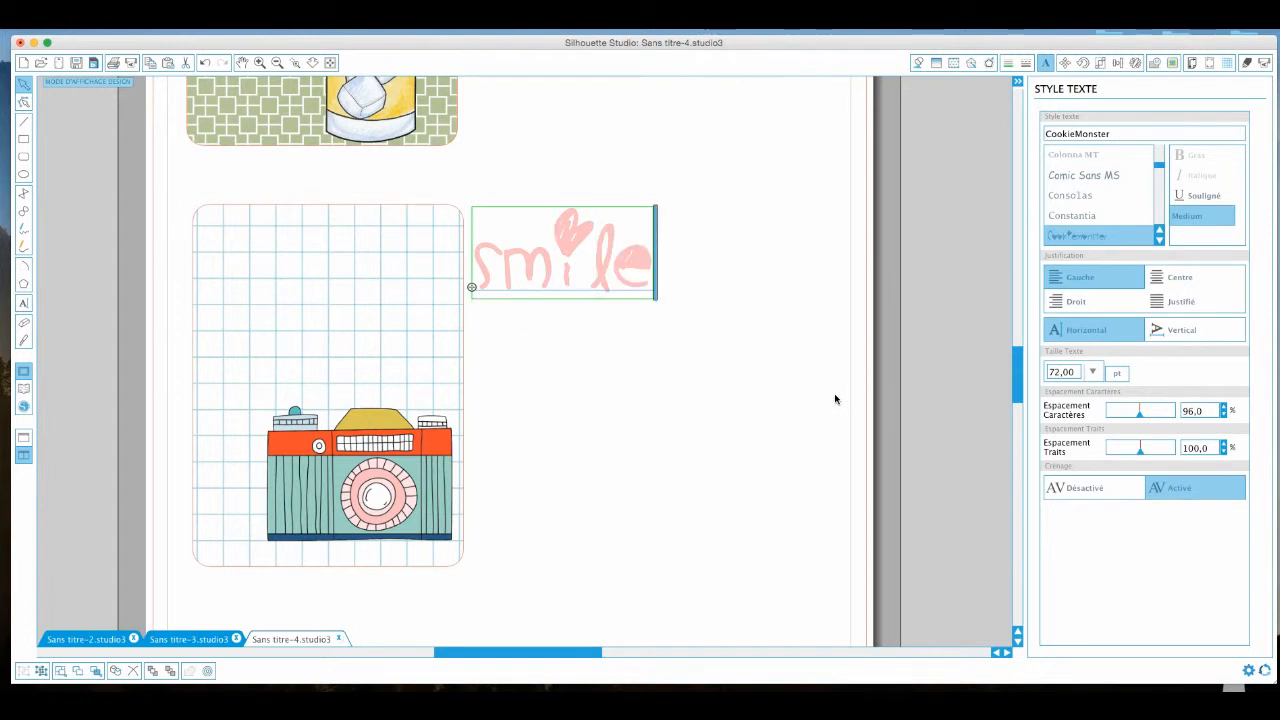
{"action": "key", "text": "BackSpace"}
{"action": "type", "text": "i"}
{"action": "left_click", "coordinate": [786, 444]}
- Draw a large circle below the "Smile" text, to the right of the camera card
{"action": "scroll", "coordinate": [414, 305], "scroll_direction": "up", "scroll_amount": 1}
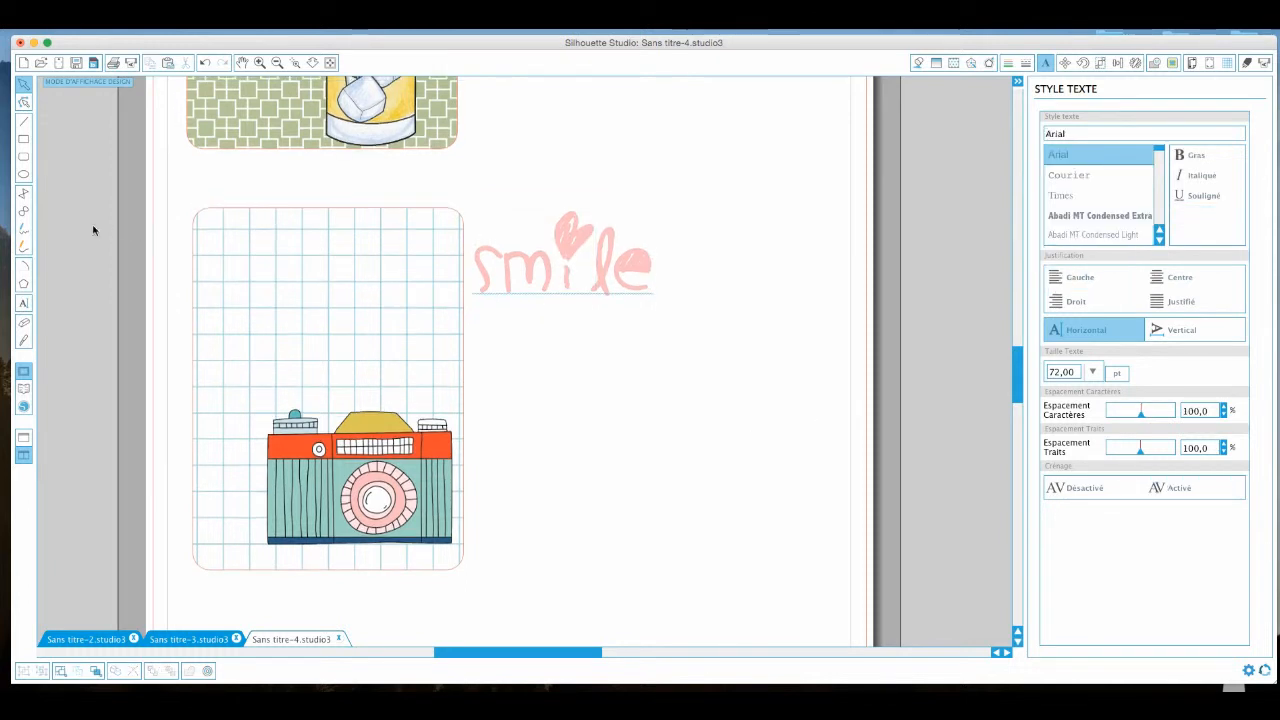
{"action": "left_click", "coordinate": [25, 176]}
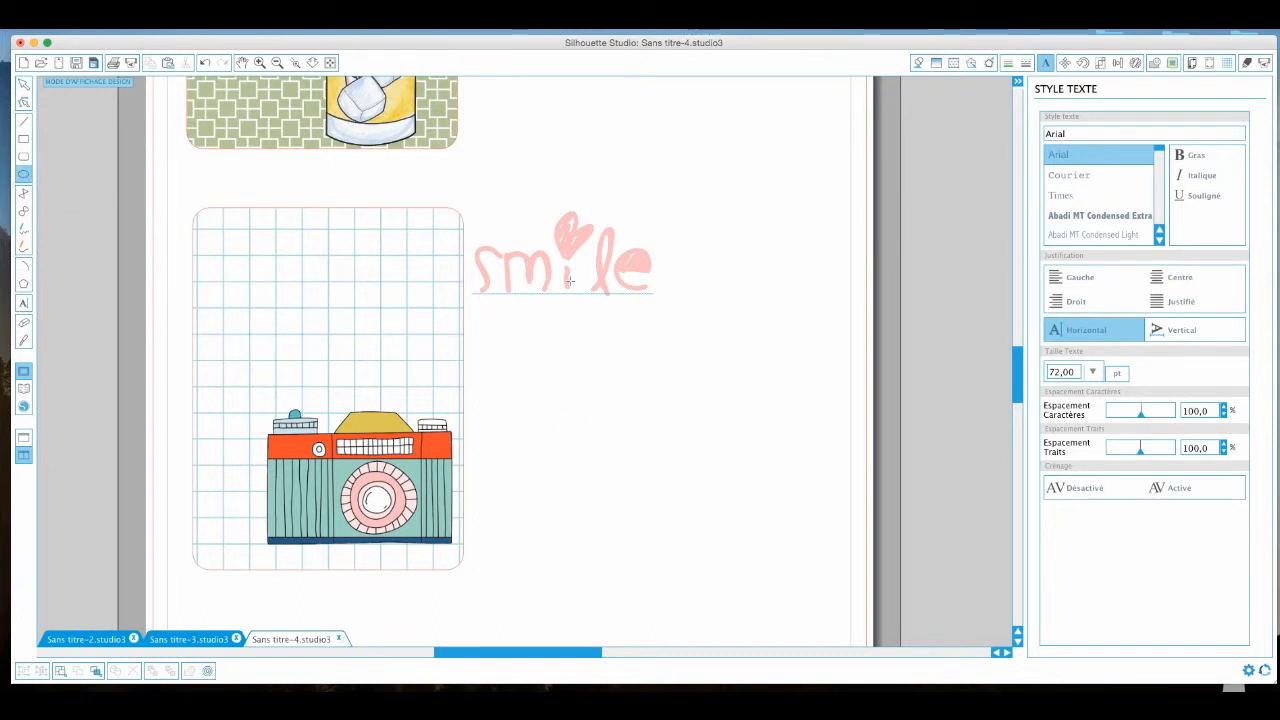
{"action": "mouse_move", "coordinate": [550, 334]}
{"action": "left_mouse_down"}
{"action": "mouse_move", "coordinate": [686, 470]}
{"action": "mouse_move", "coordinate": [772, 584]}
{"action": "mouse_move", "coordinate": [811, 594]}
{"action": "left_mouse_up"}
{"action": "left_click", "coordinate": [24, 86]}
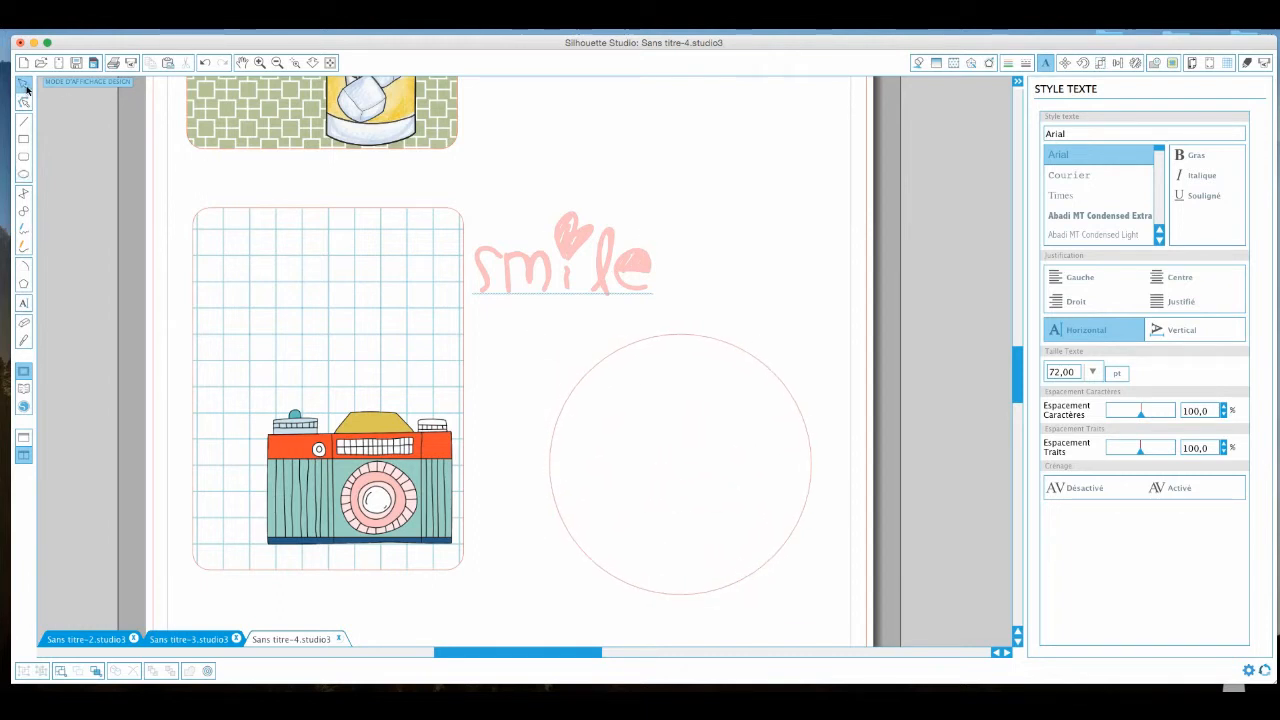
- Attach the "Smile" text to the circle so that it curves along the upper arc
{"action": "left_click", "coordinate": [600, 267]}
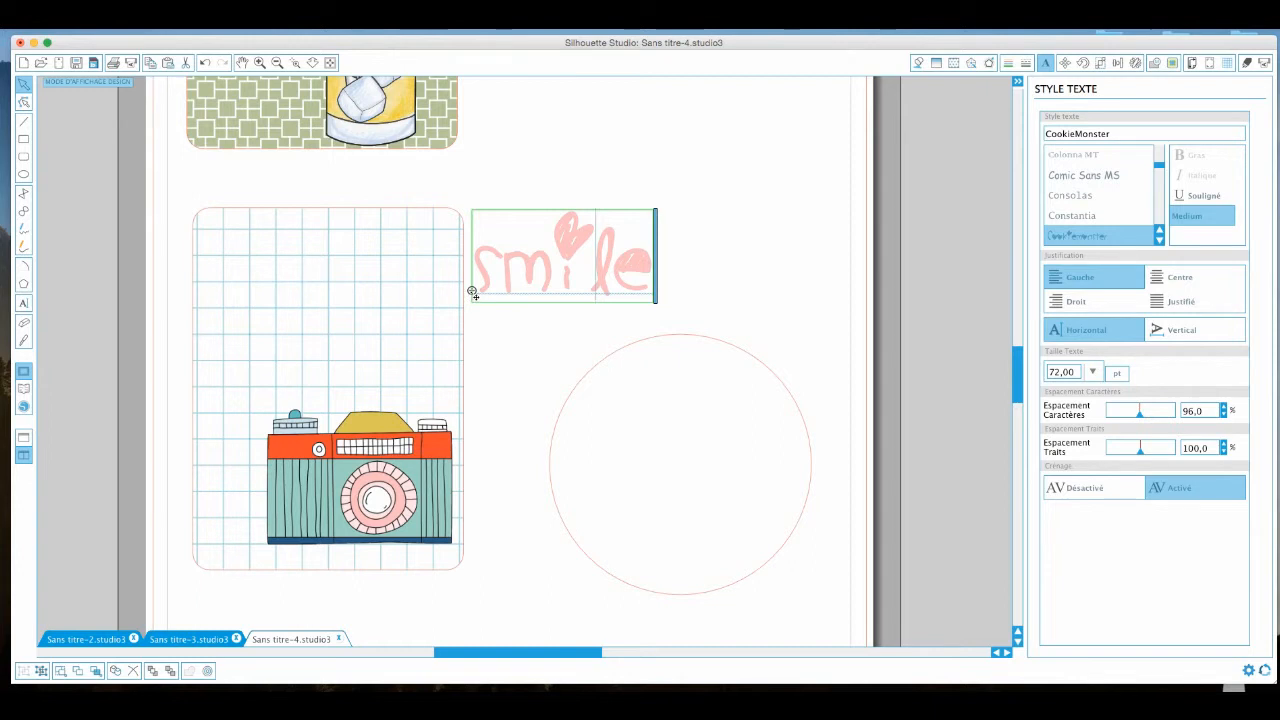
{"action": "left_click_drag", "start_coordinate": [472, 291], "coordinate": [571, 402]}
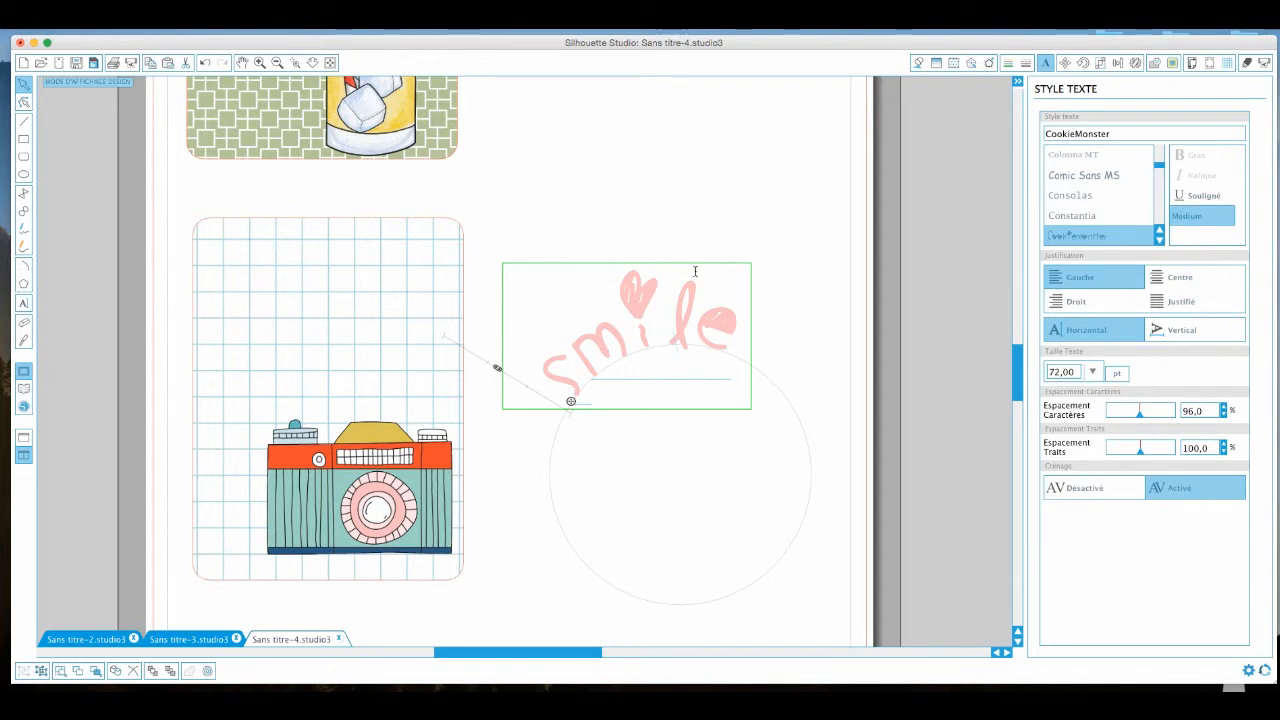
{"action": "left_click", "coordinate": [776, 236]}
- Weld the curved "Smile" text into shapes and move the guide circle down away from it
{"action": "left_click", "coordinate": [688, 311]}
{"action": "right_click", "coordinate": [727, 321]}
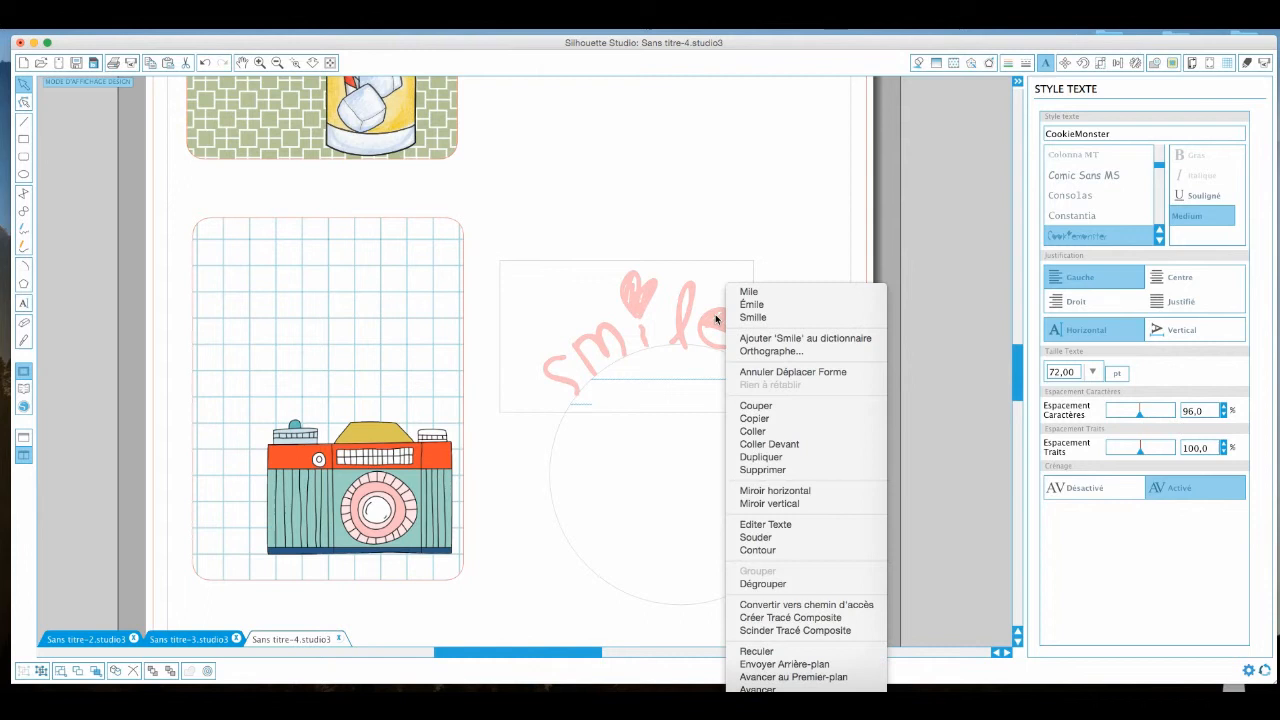
{"action": "left_click", "coordinate": [782, 538]}
{"action": "left_click", "coordinate": [795, 431]}
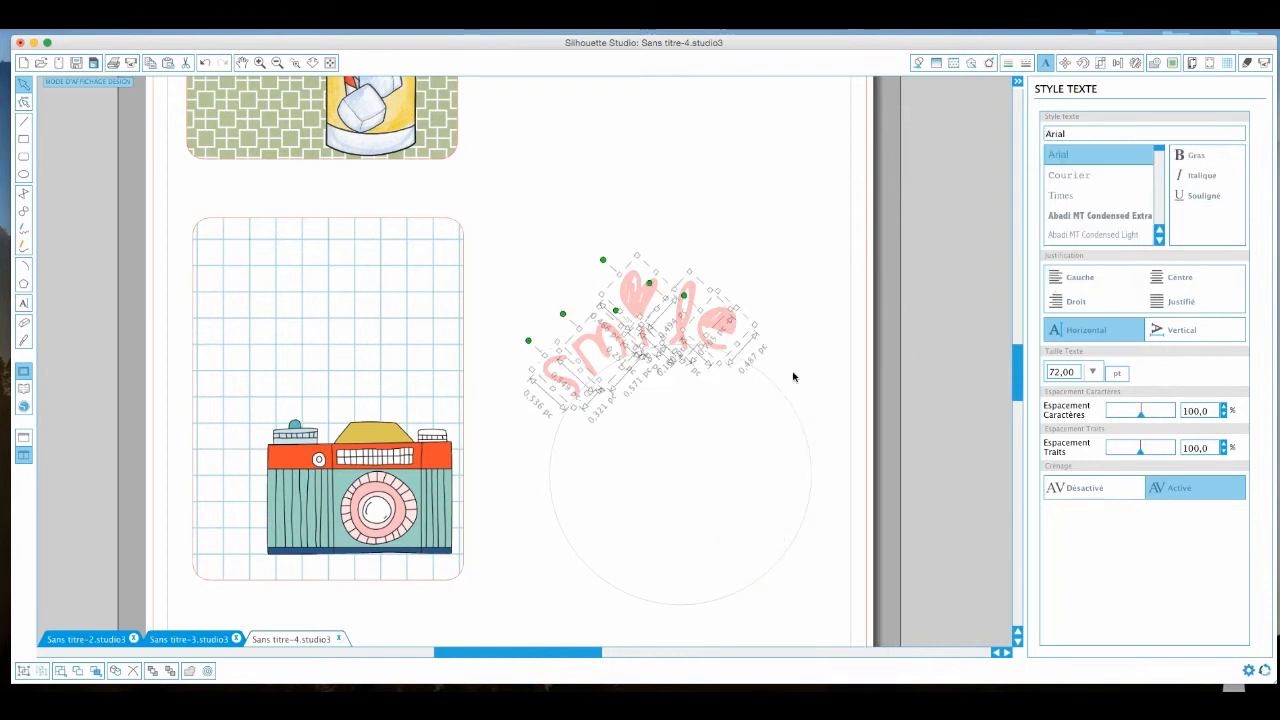
{"action": "left_click_drag", "start_coordinate": [782, 453], "coordinate": [783, 456]}
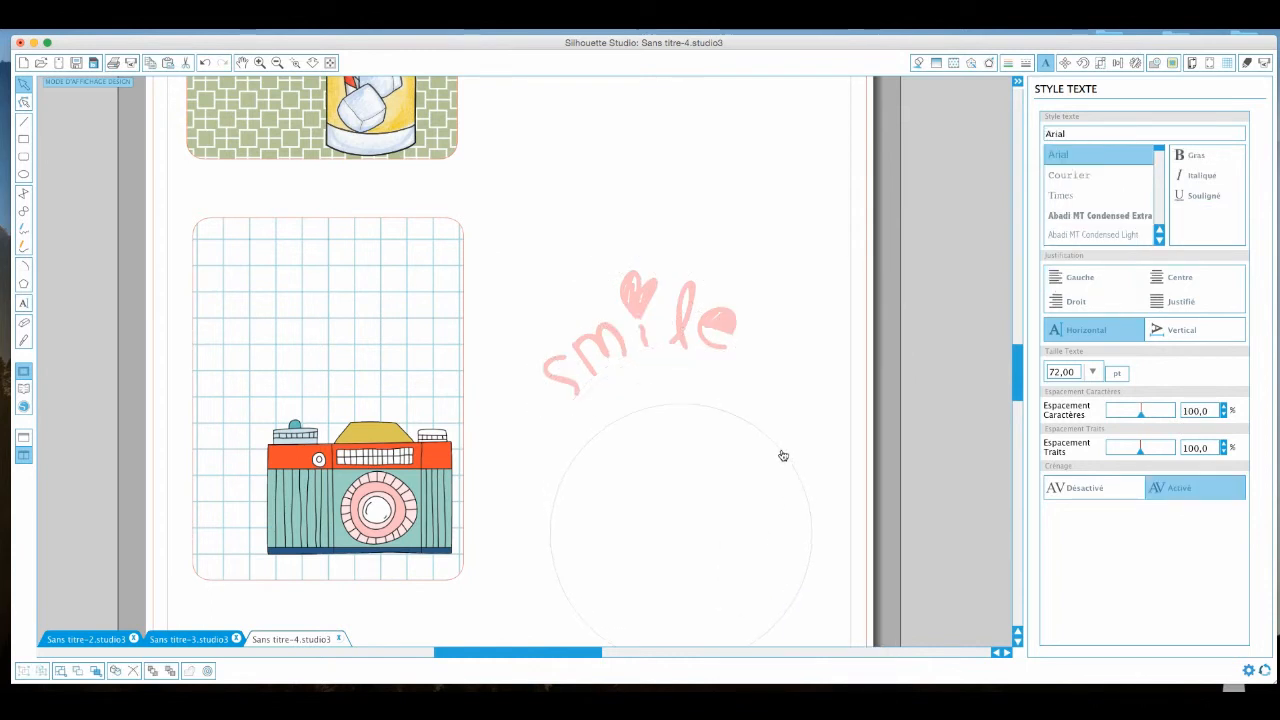
{"action": "left_click", "coordinate": [783, 456]}
- Group the separate letters of the curved "Smile" title and shift the title slightly to the right
{"action": "left_click", "coordinate": [586, 257]}
{"action": "left_click_drag", "start_coordinate": [514, 257], "coordinate": [754, 380]}
{"action": "right_click", "coordinate": [700, 333]}
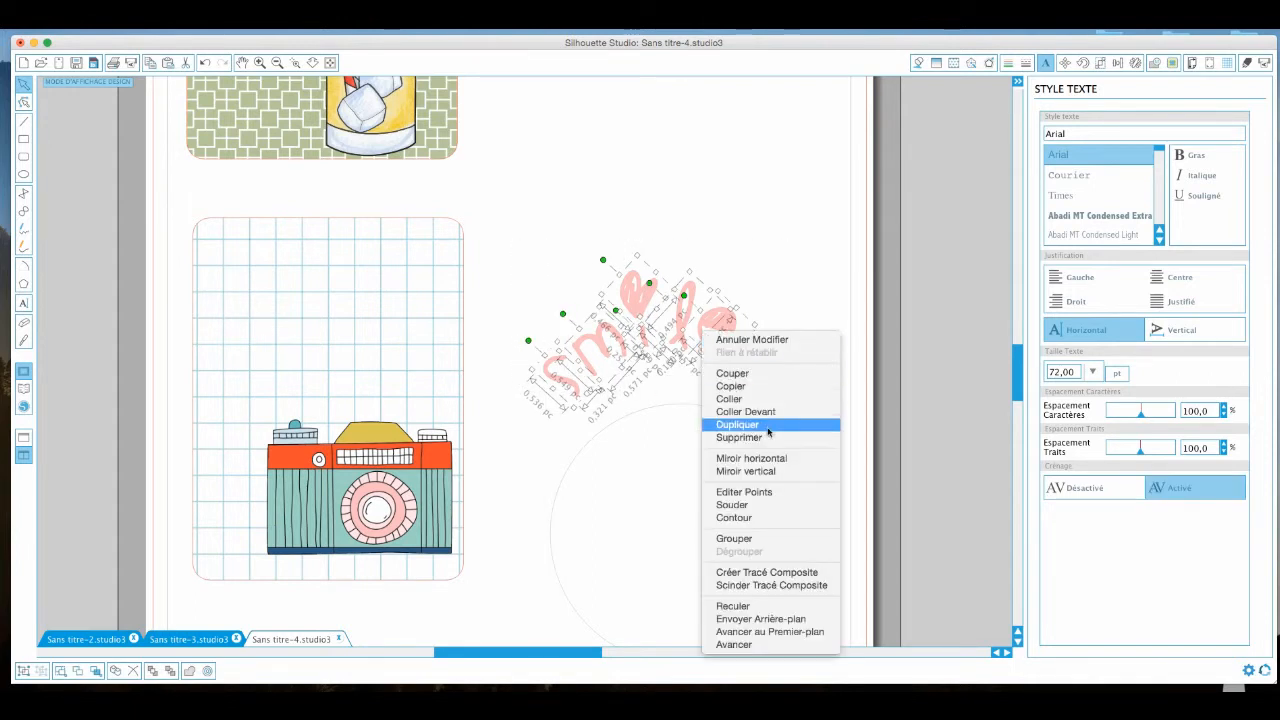
{"action": "left_click", "coordinate": [738, 536]}
{"action": "left_click_drag", "start_coordinate": [634, 294], "coordinate": [686, 284]}
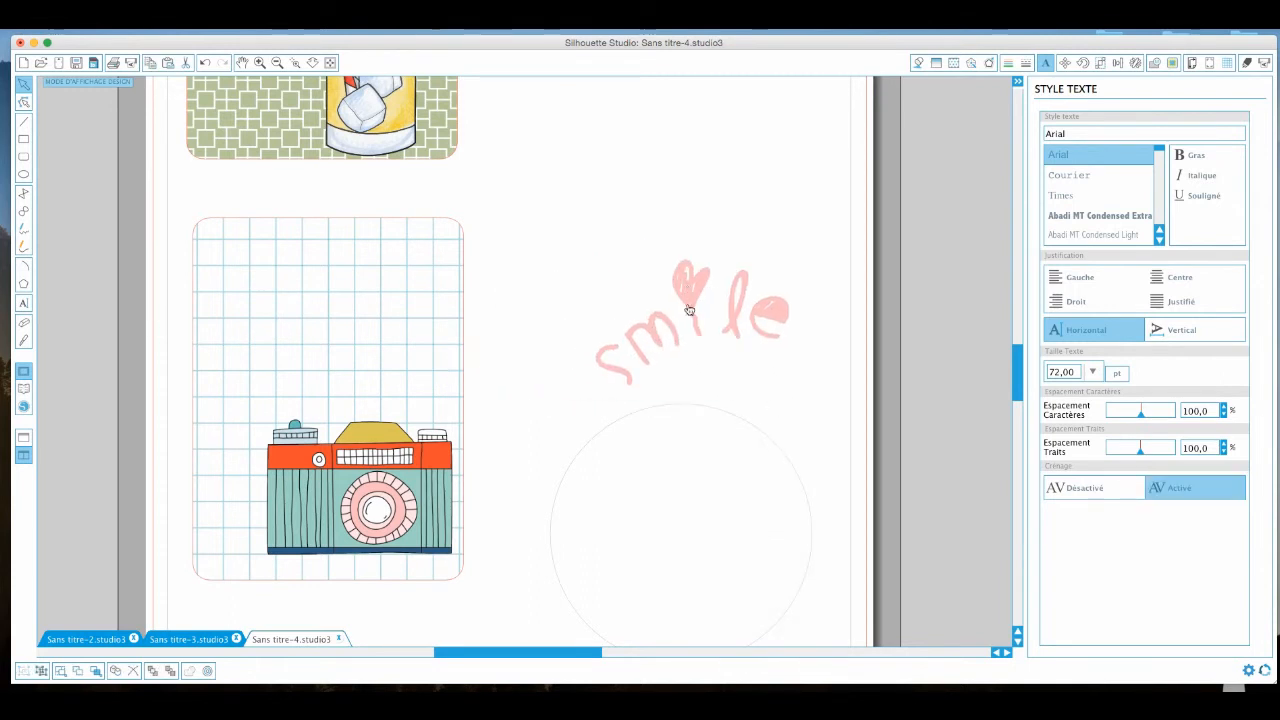
- Delete the guide circle and place the curved "Smile" title on the grid card, just above the camera's left side
{"action": "left_click", "coordinate": [695, 411]}
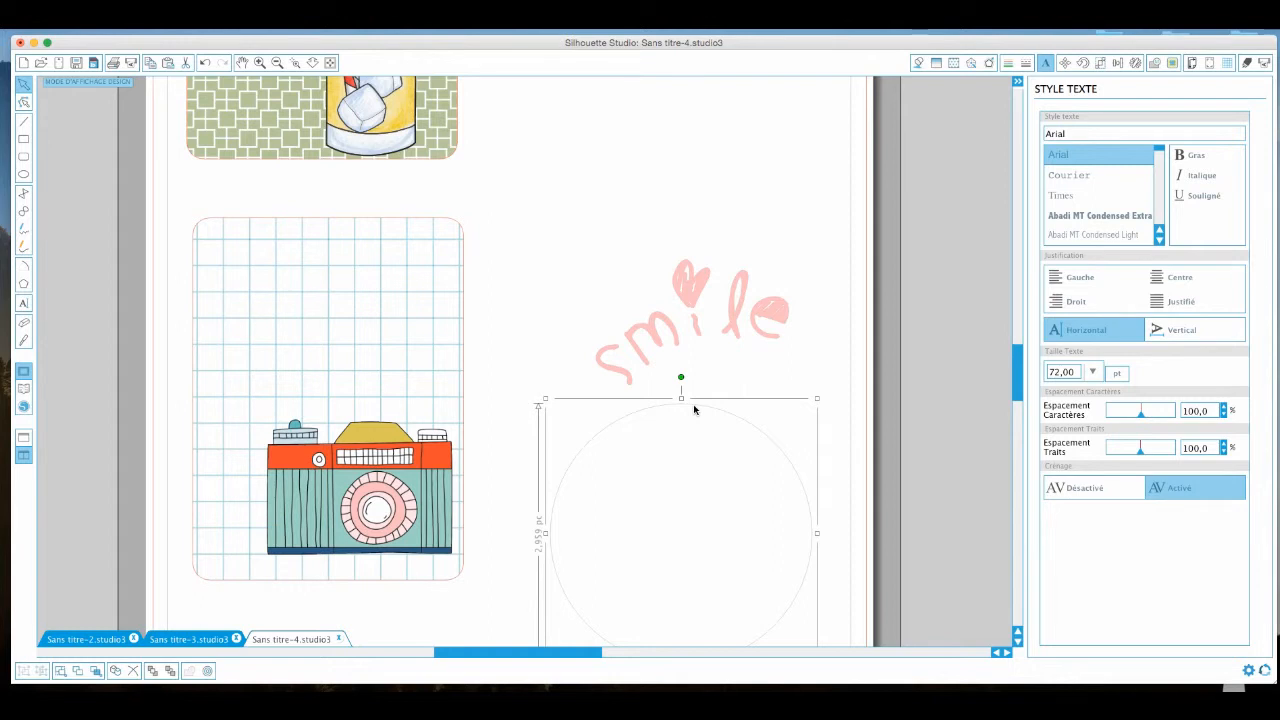
{"action": "key", "text": "Delete"}
{"action": "left_click", "coordinate": [674, 336]}
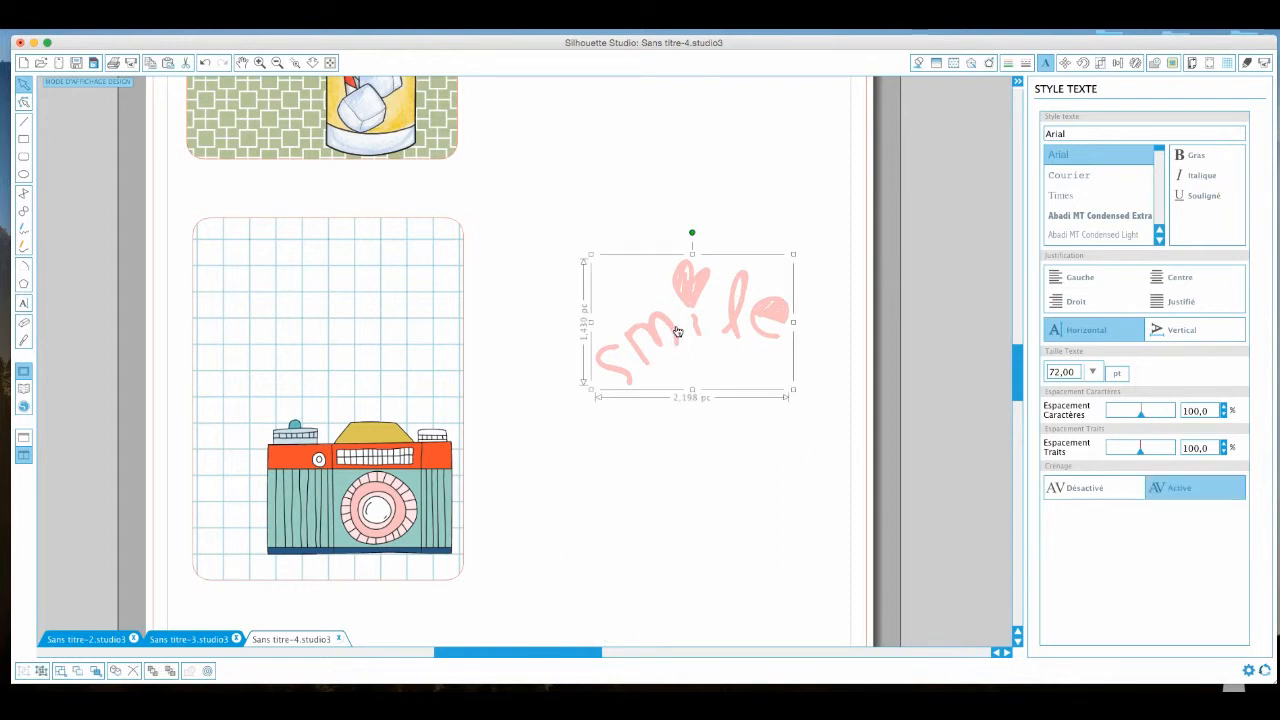
{"action": "left_click_drag", "start_coordinate": [644, 332], "coordinate": [279, 402]}
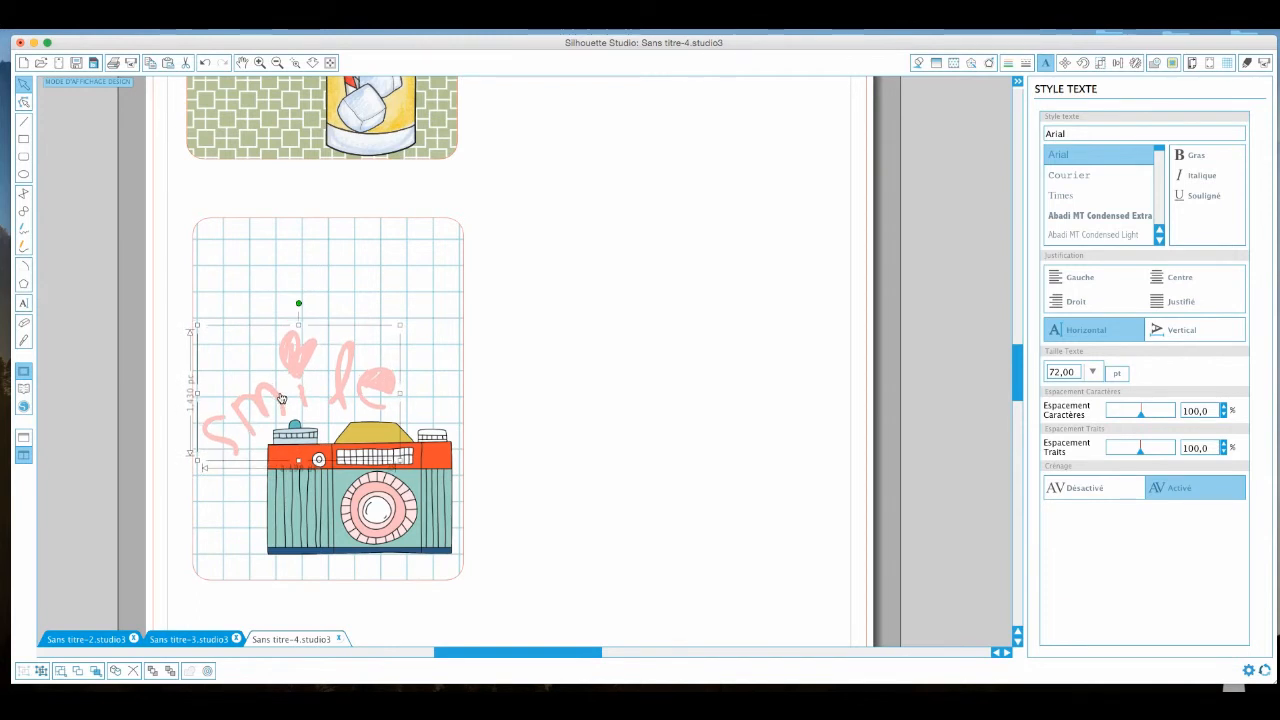
{"action": "left_click", "coordinate": [510, 403]}
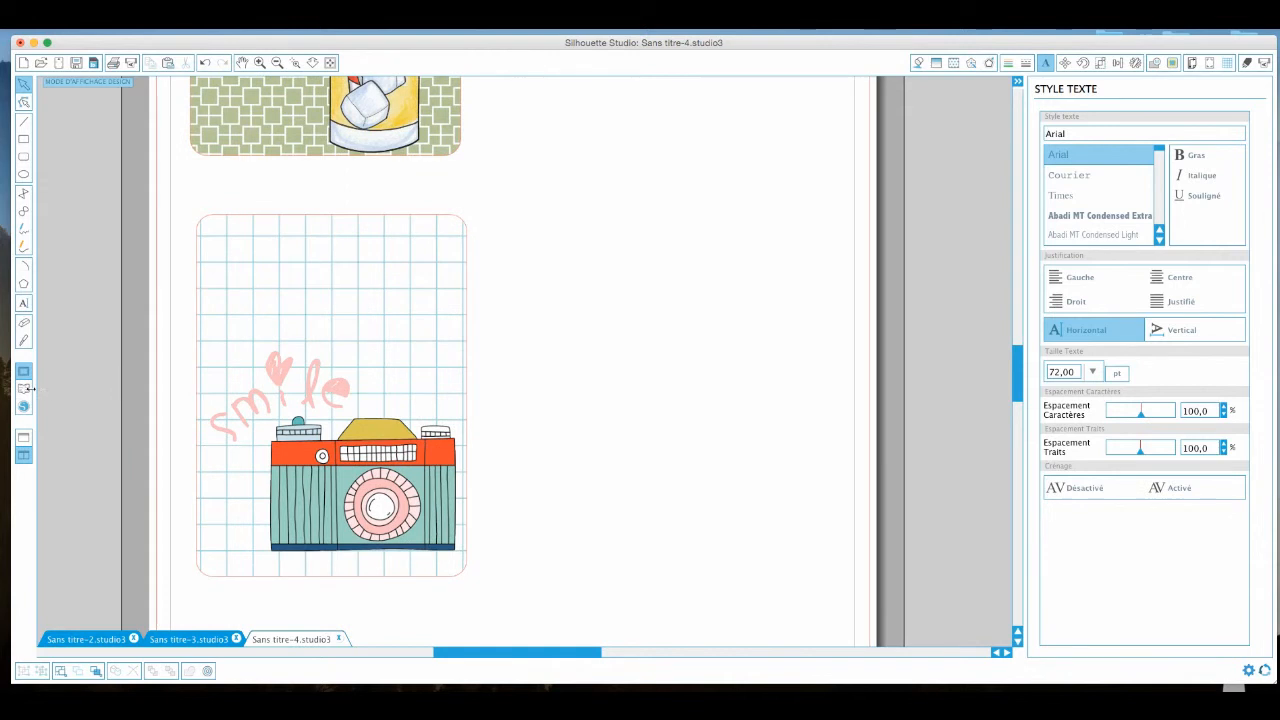
- Insert the "red heart" design from the "anything goes" library folder and place it above the camera's right side
{"action": "left_click", "coordinate": [25, 390]}
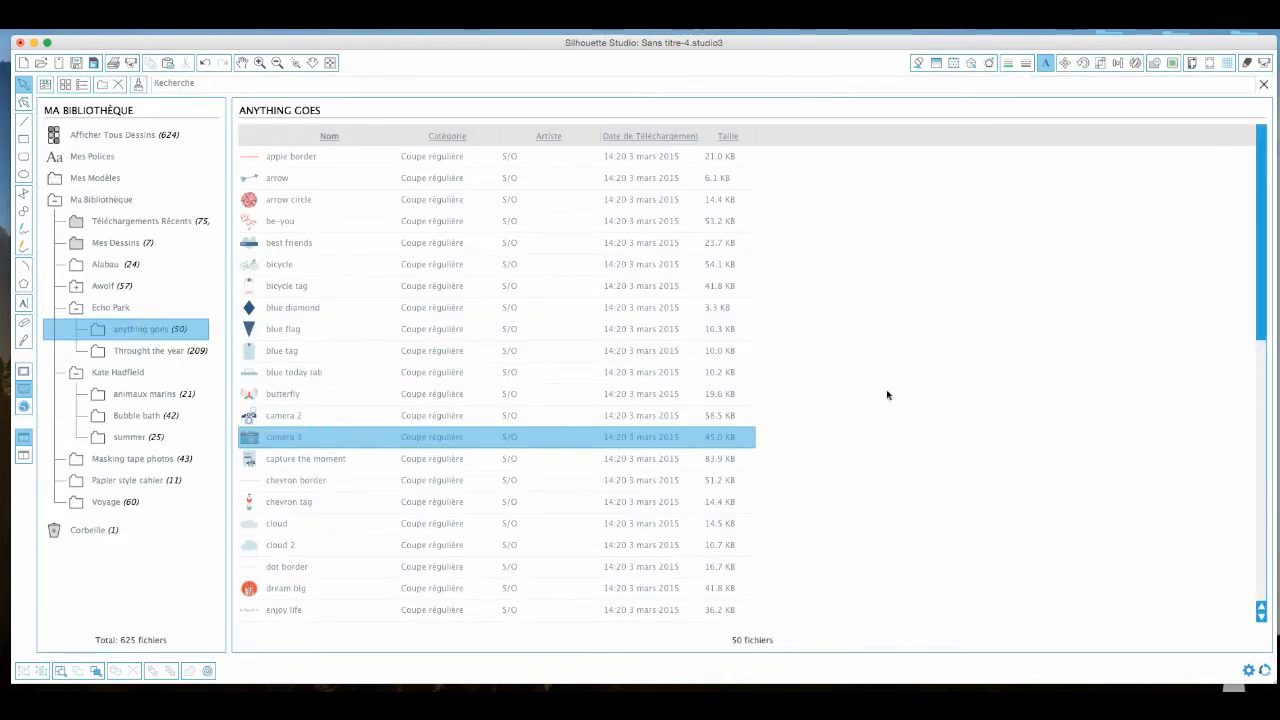
{"action": "left_click_drag", "start_coordinate": [1264, 318], "coordinate": [1261, 603]}
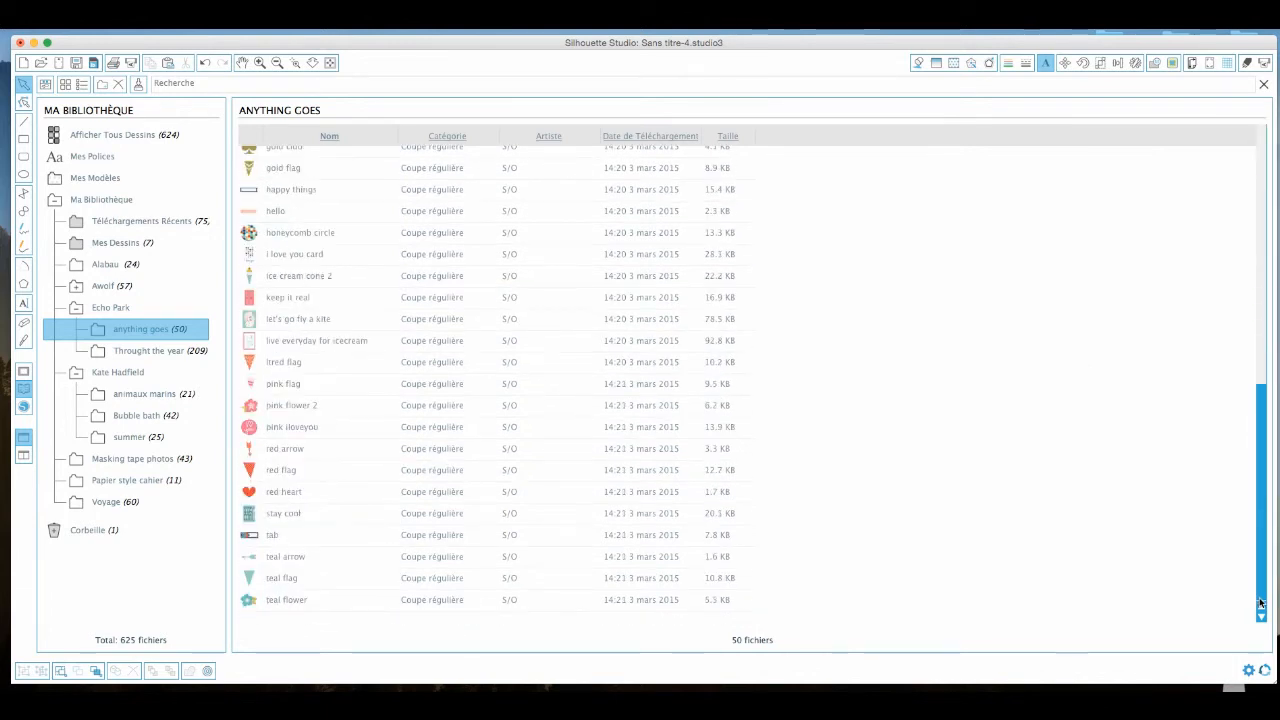
{"action": "double_click", "coordinate": [357, 491]}
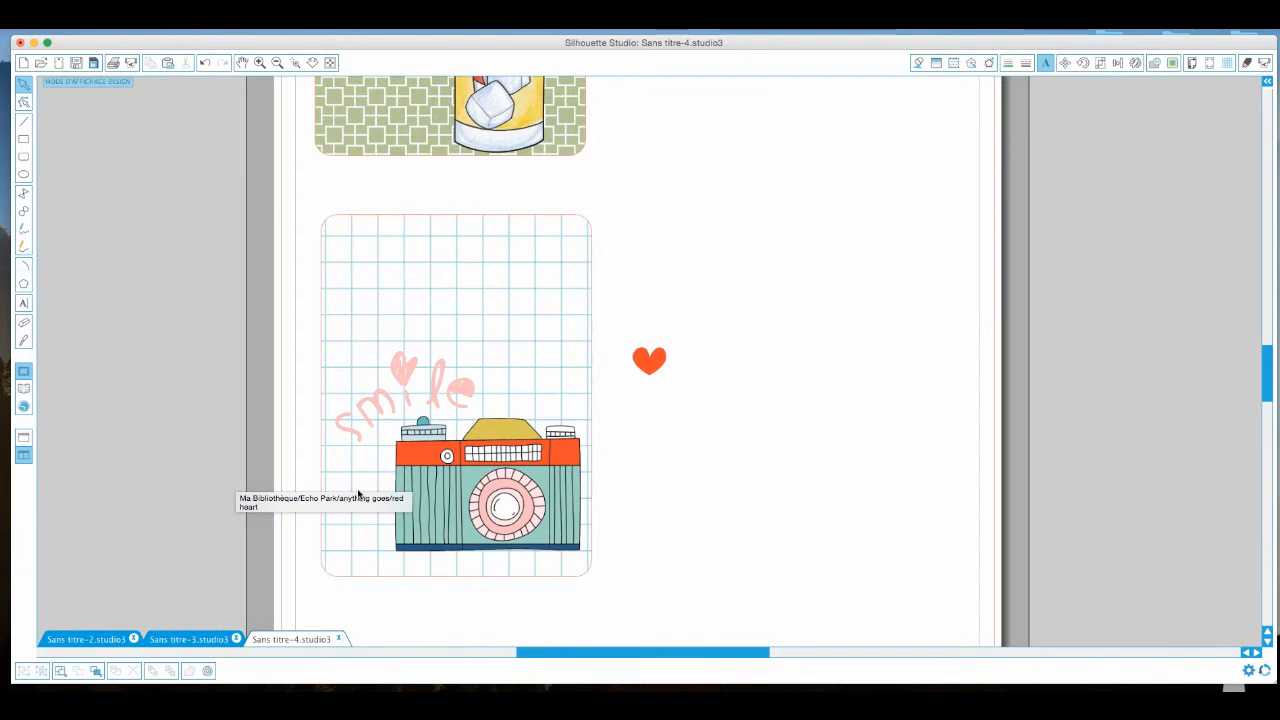
{"action": "left_click_drag", "start_coordinate": [650, 362], "coordinate": [549, 384]}
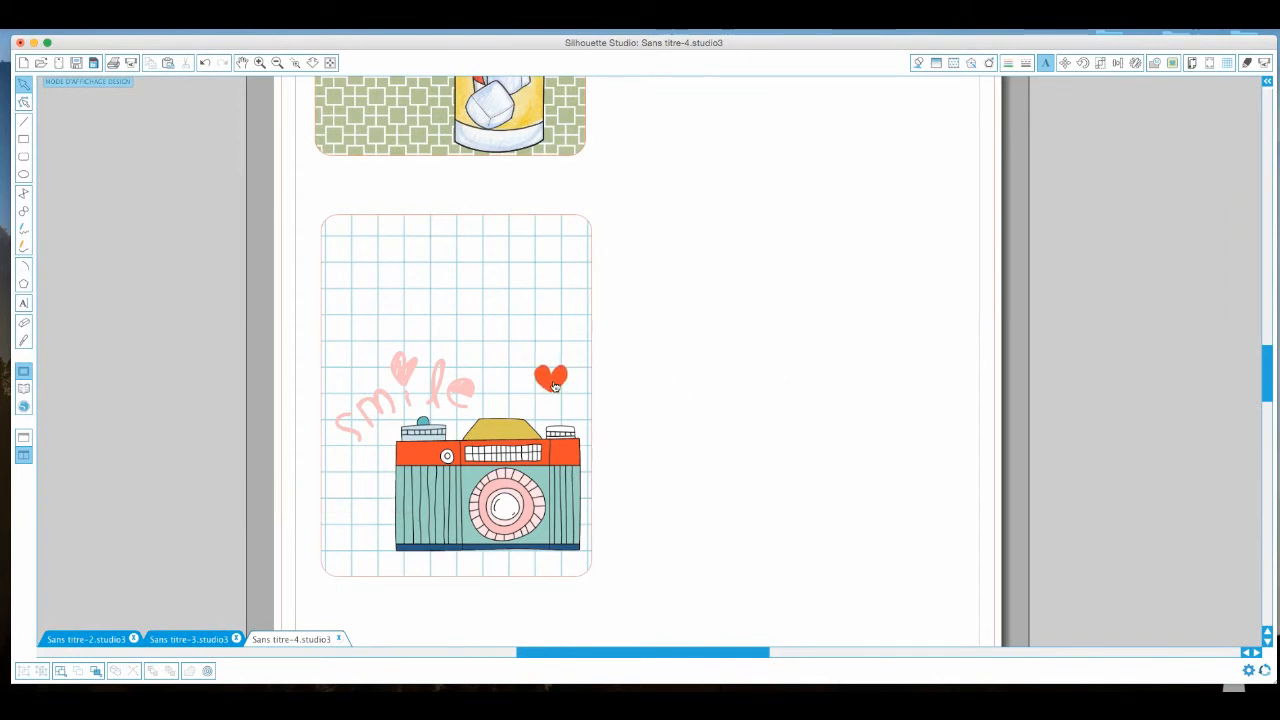
- Paste three more copies of the red heart and stagger them upwards in a zigzag above the first heart
{"action": "key", "text": "super+v"}
{"action": "left_click_drag", "start_coordinate": [609, 444], "coordinate": [523, 349]}
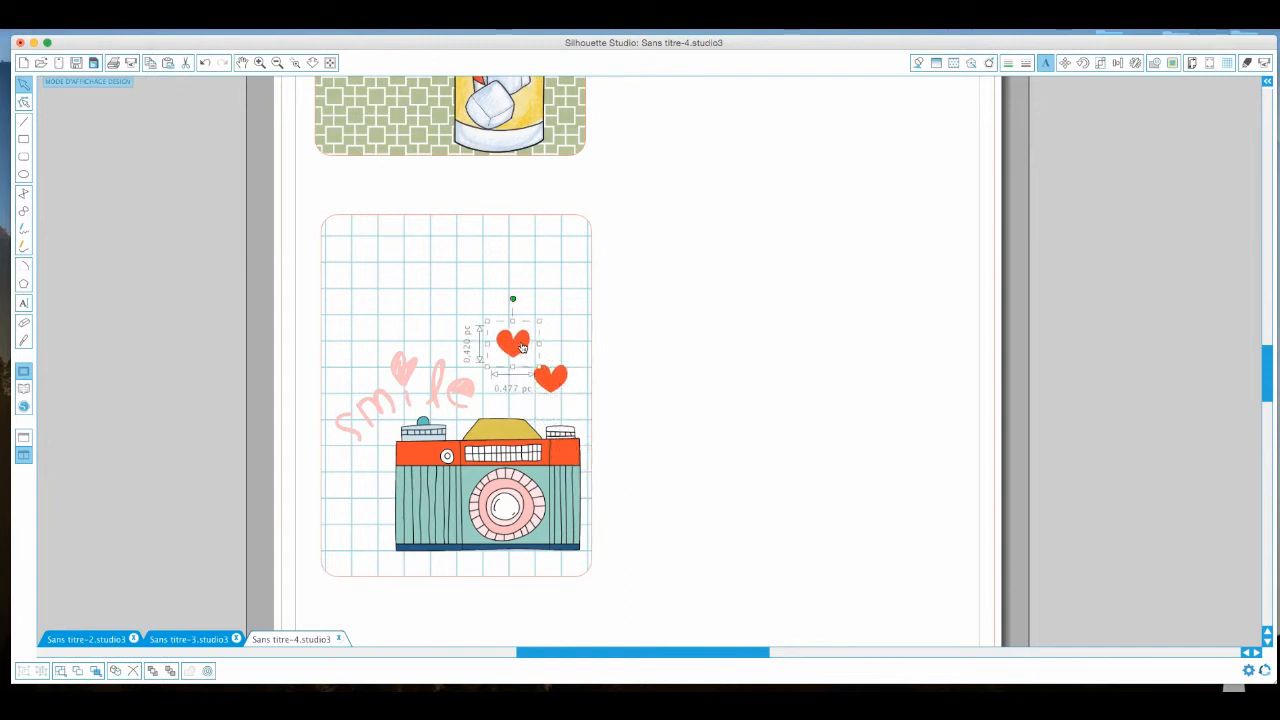
{"action": "key", "text": "super+v"}
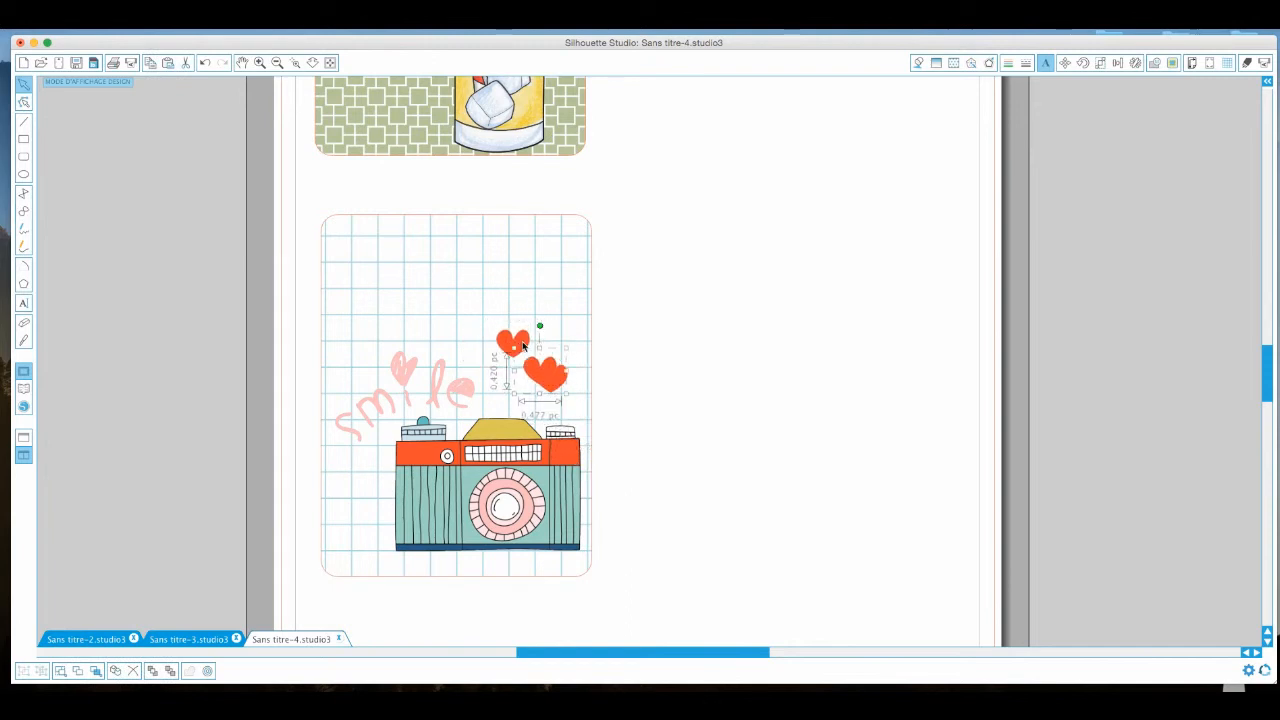
{"action": "left_click_drag", "start_coordinate": [552, 376], "coordinate": [517, 267]}
{"action": "key", "text": "super+v"}
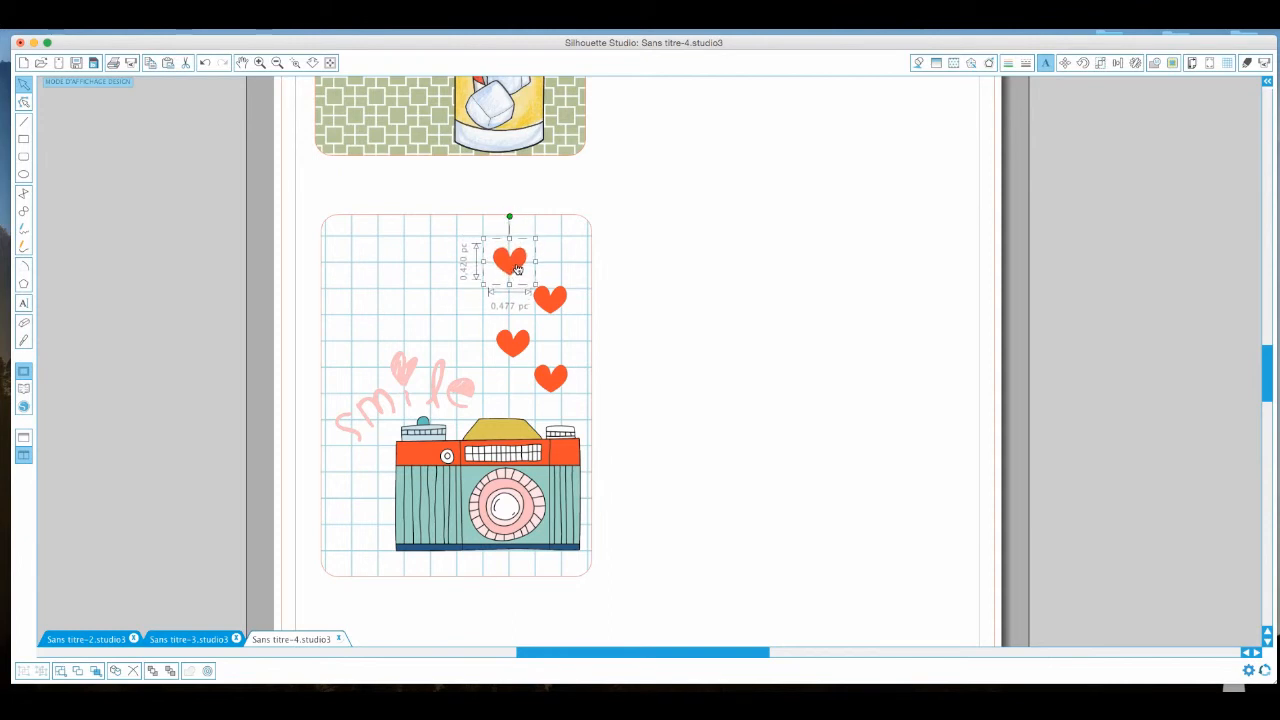
- Resize the red hearts so they get progressively smaller from the one nearest the camera to the highest one
{"action": "left_click", "coordinate": [561, 376]}
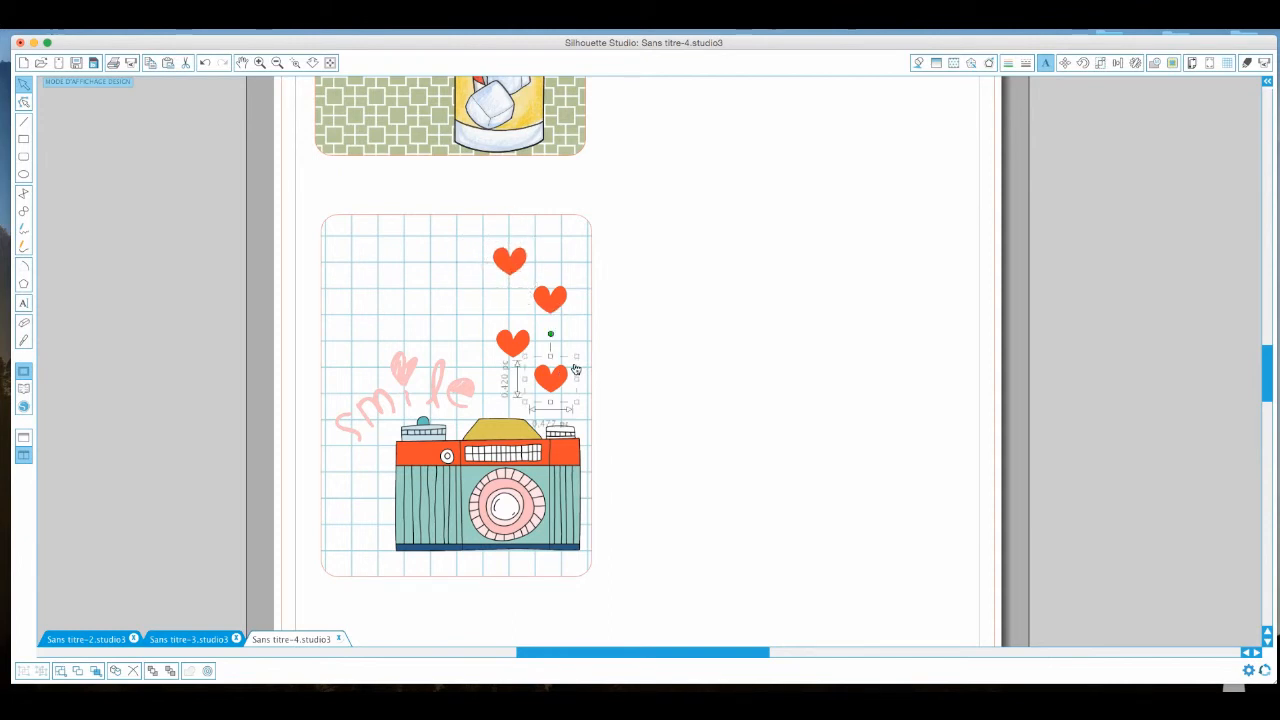
{"action": "double_click", "coordinate": [580, 361]}
{"action": "left_click", "coordinate": [565, 372]}
{"action": "left_click_drag", "start_coordinate": [577, 354], "coordinate": [526, 346]}
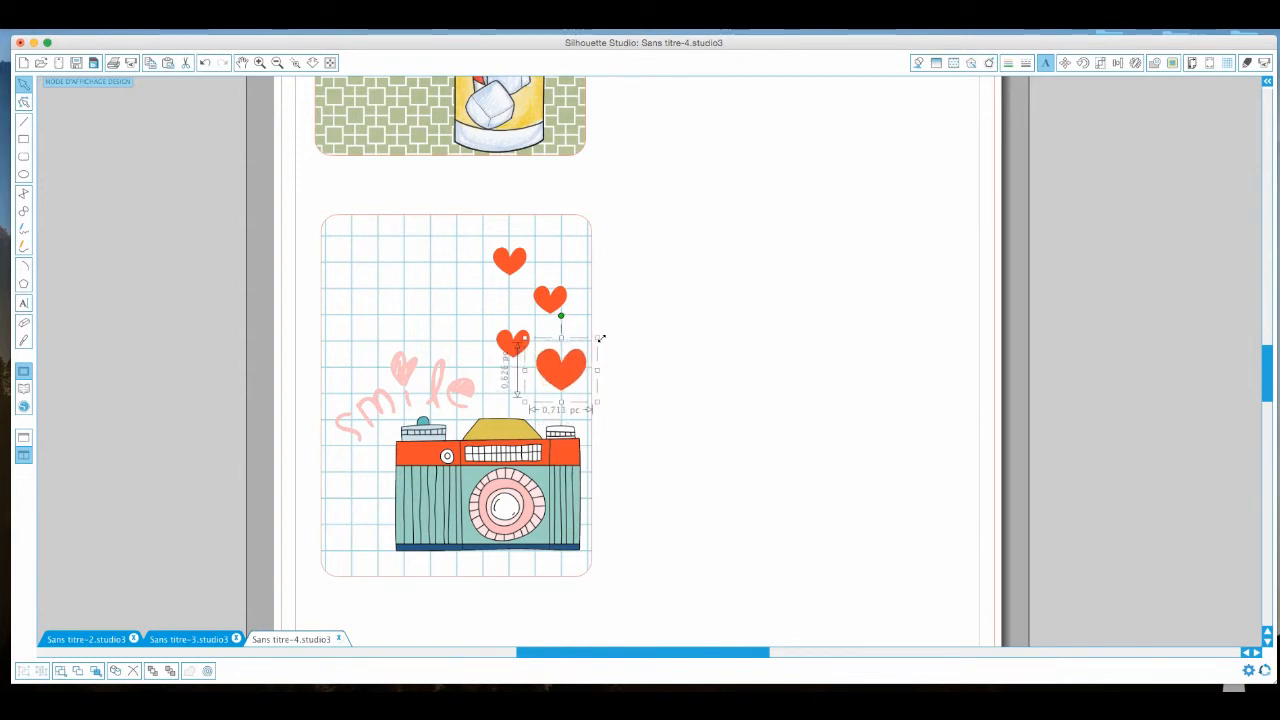
{"action": "left_click", "coordinate": [512, 343]}
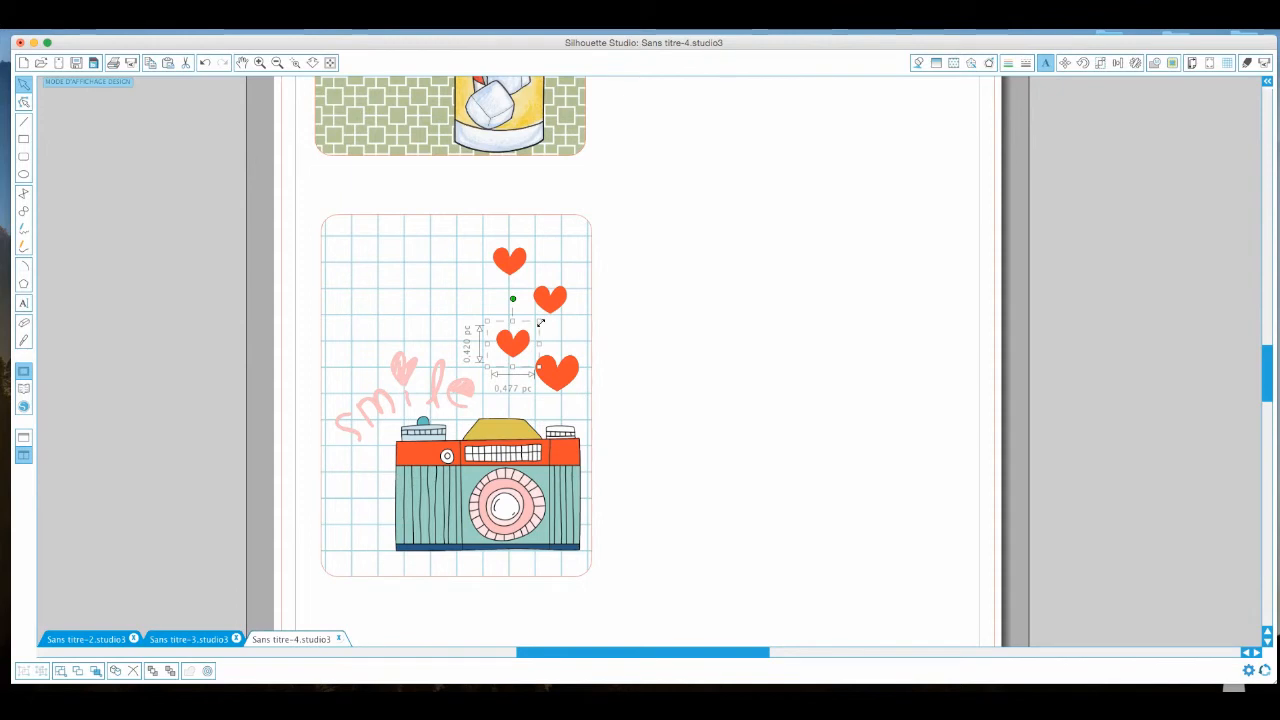
{"action": "left_click", "coordinate": [552, 297]}
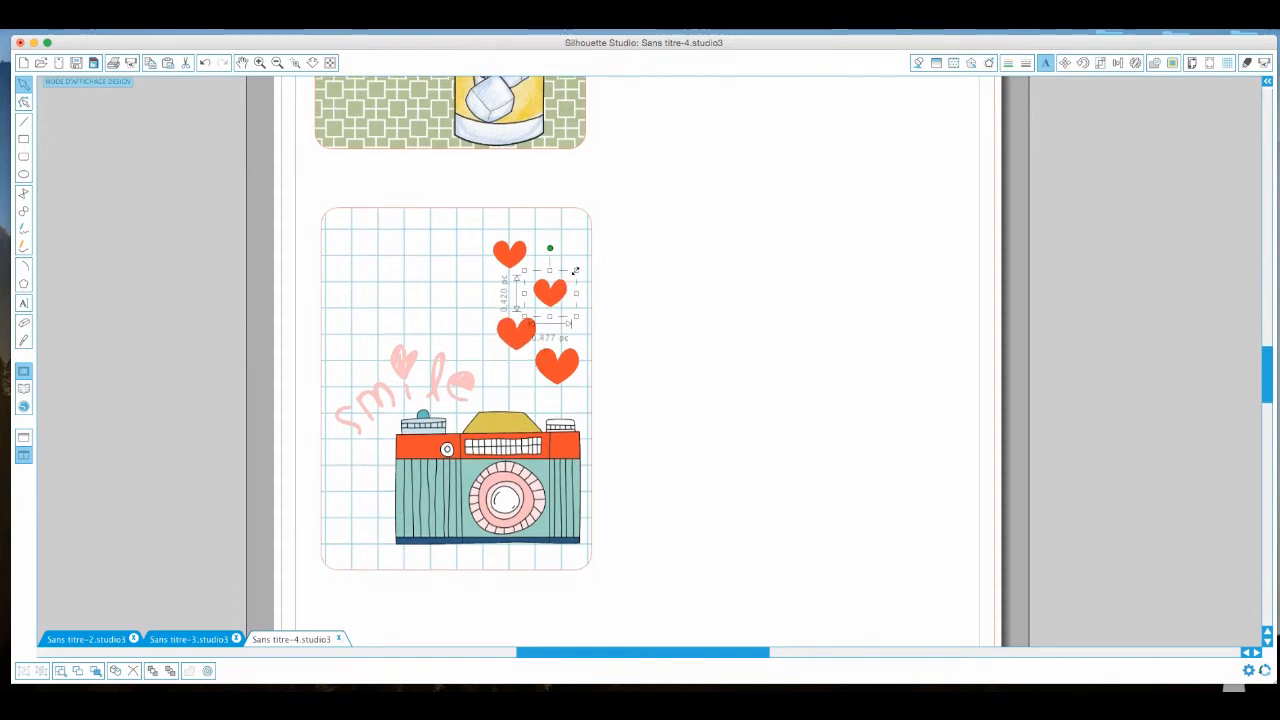
{"action": "left_click", "coordinate": [515, 246]}
{"action": "left_click_drag", "start_coordinate": [536, 231], "coordinate": [527, 239]}
{"action": "left_click", "coordinate": [758, 373]}
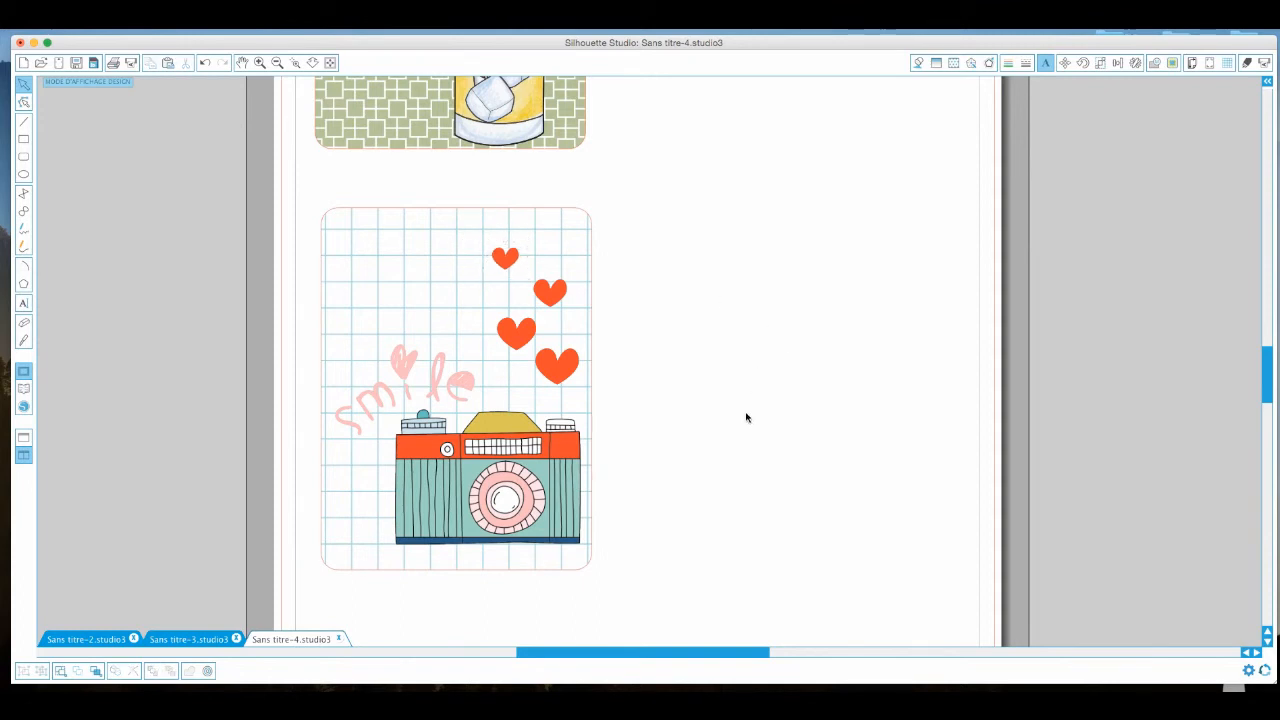
- Adjust the positions of the three upper hearts to even out the zigzag trail above the camera
{"action": "left_click_drag", "start_coordinate": [505, 262], "coordinate": [509, 265]}
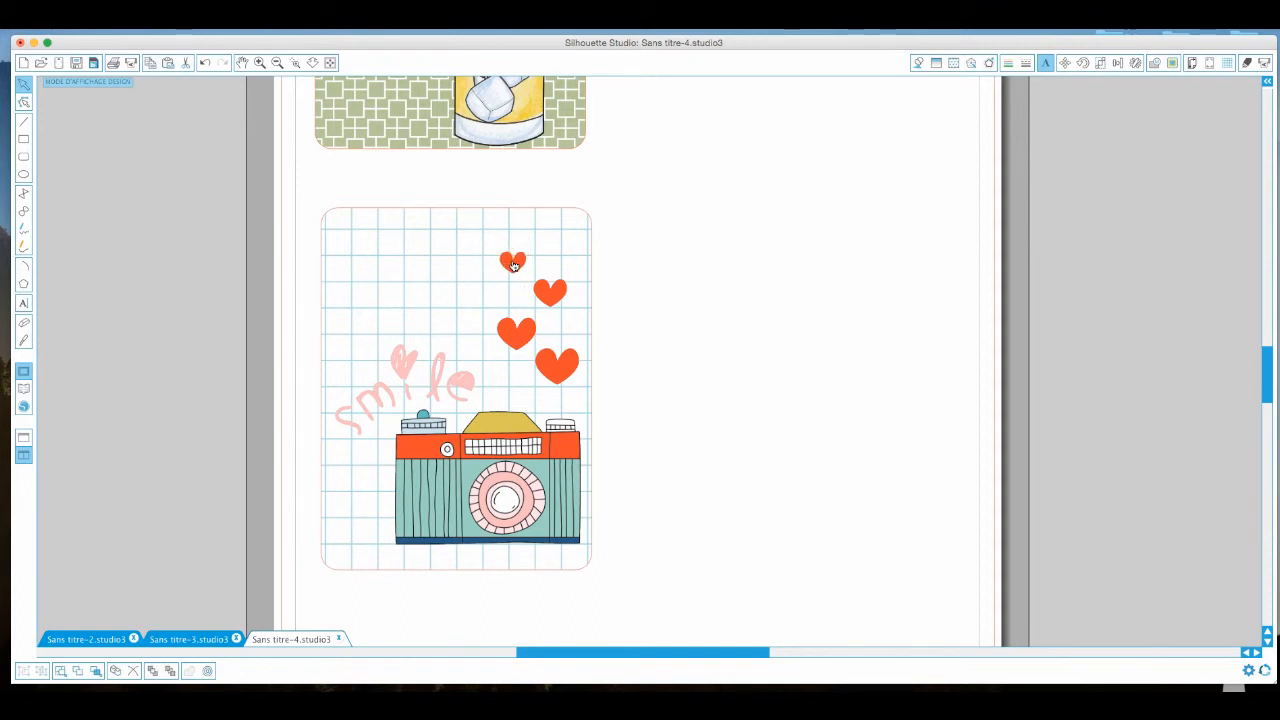
{"action": "left_click_drag", "start_coordinate": [523, 338], "coordinate": [559, 294]}
{"action": "left_click_drag", "start_coordinate": [517, 257], "coordinate": [539, 267]}
{"action": "left_click", "coordinate": [688, 371]}
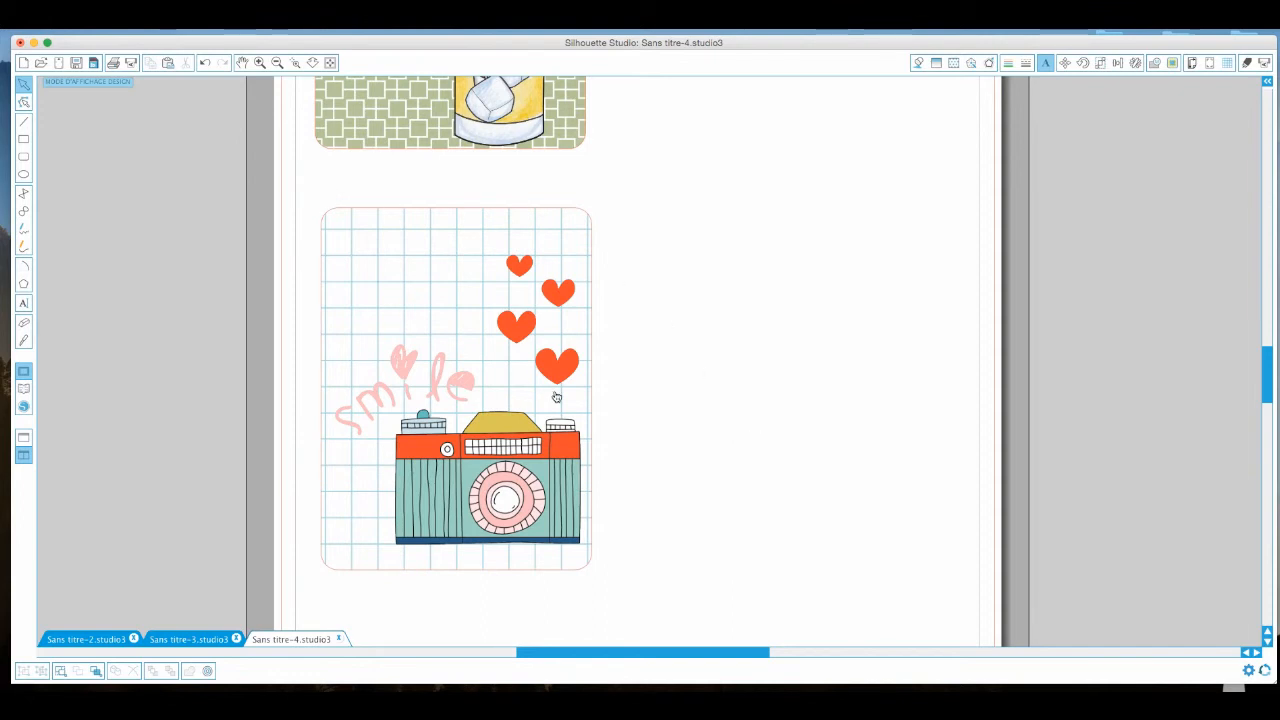
- Group the grid card with its camera, title and hearts, and move the group slightly upwards
{"action": "left_click_drag", "start_coordinate": [300, 176], "coordinate": [623, 606]}
{"action": "right_click", "coordinate": [553, 516]}
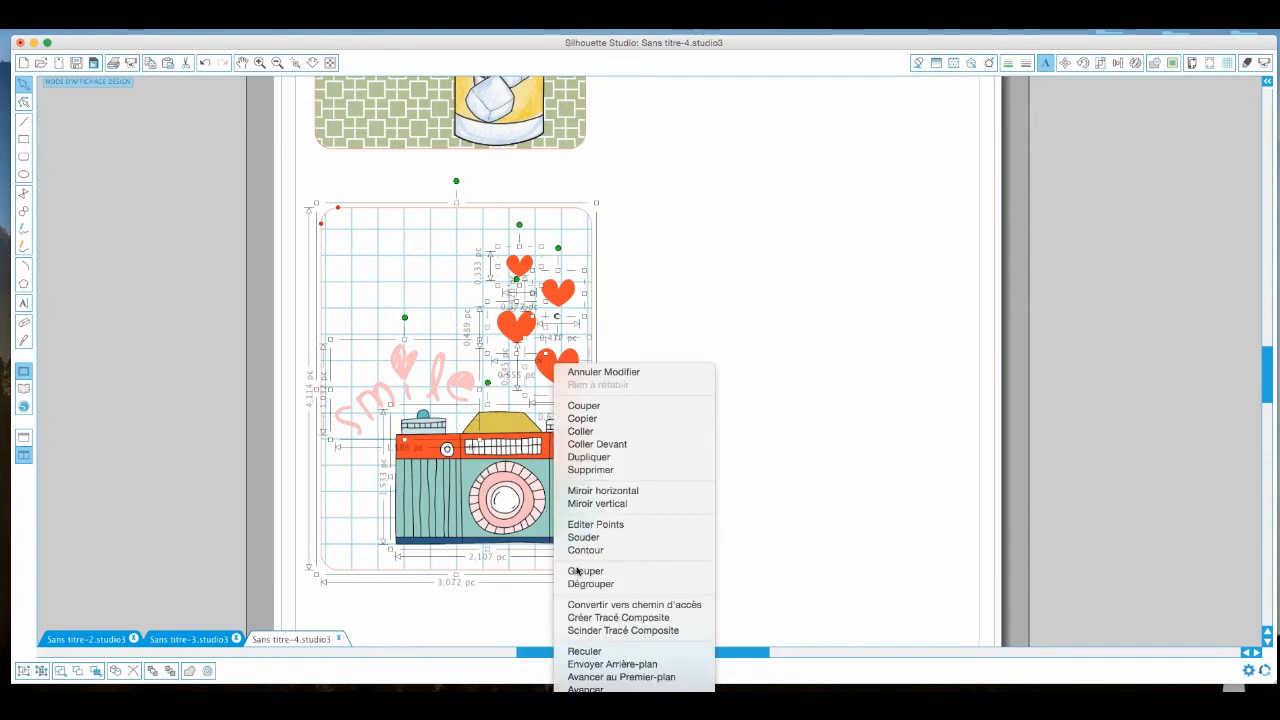
{"action": "left_click", "coordinate": [588, 571]}
{"action": "left_click", "coordinate": [708, 548]}
{"action": "left_click_drag", "start_coordinate": [578, 524], "coordinate": [536, 506]}
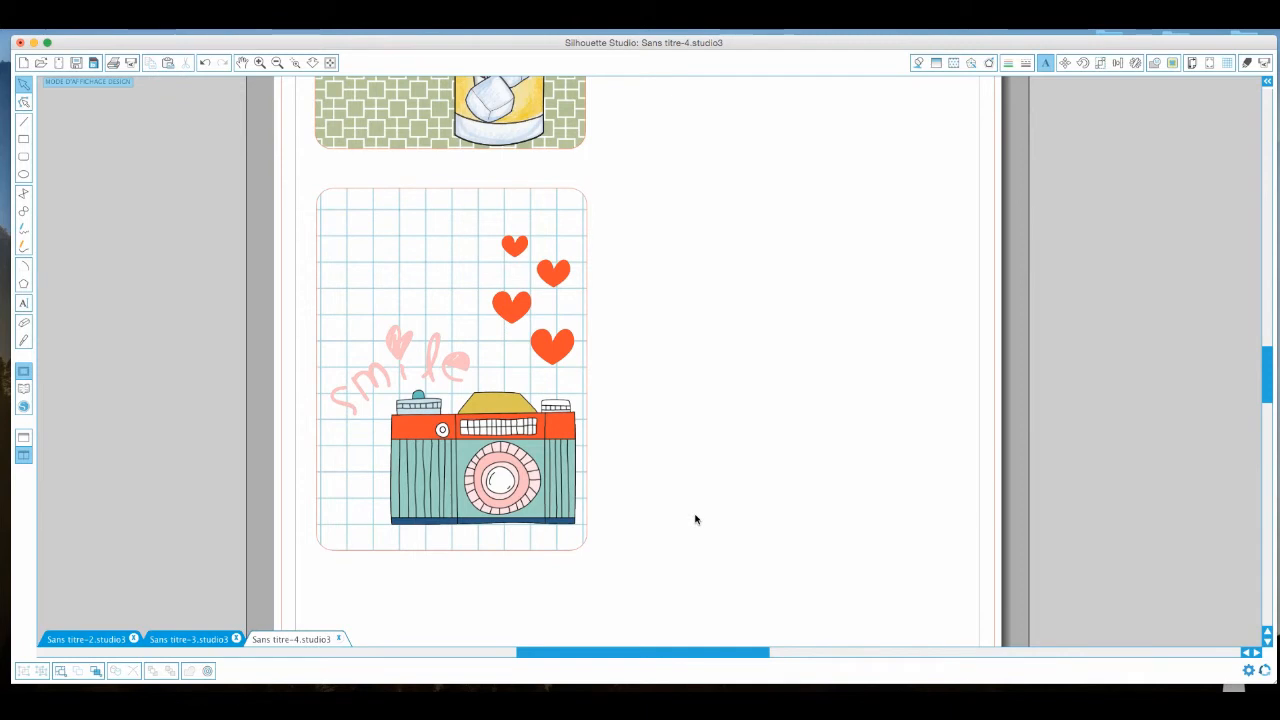
- Turn on registration marks for the page with the "Type 1 (CAMEO, Portrait)" style
{"action": "left_click", "coordinate": [277, 63]}
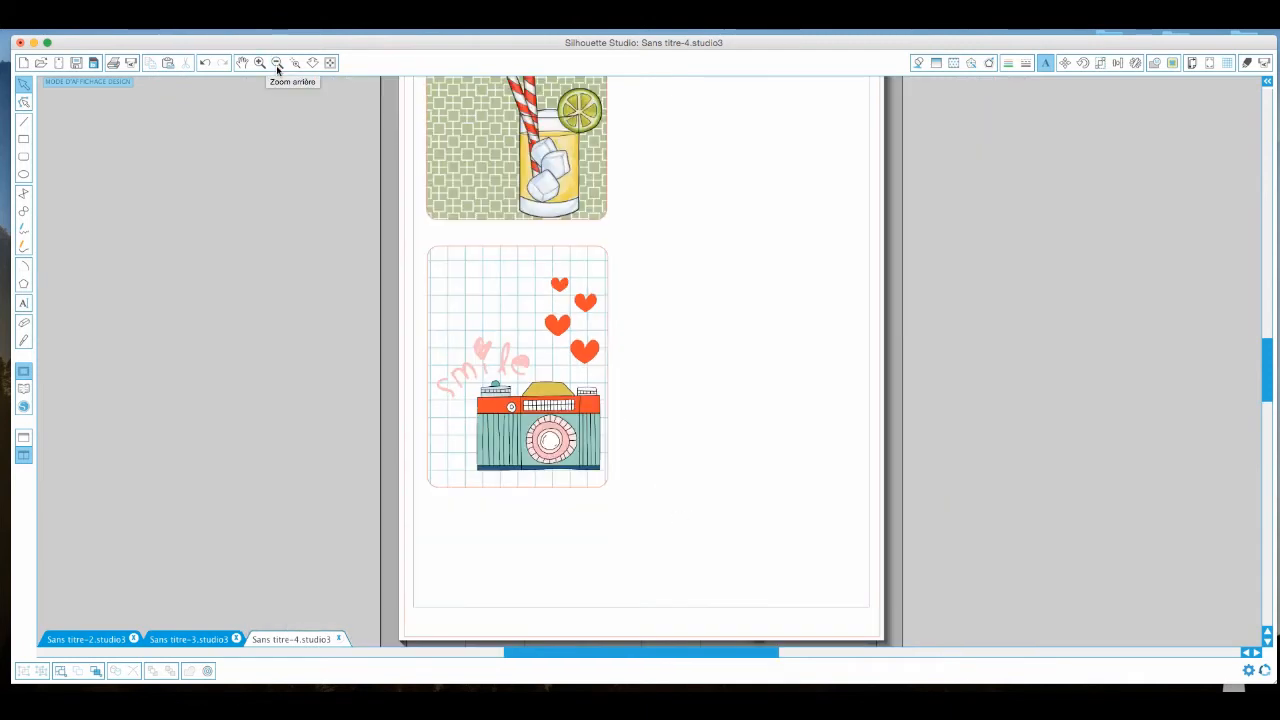
{"action": "scroll", "coordinate": [606, 378], "scroll_direction": "up", "scroll_amount": 2}
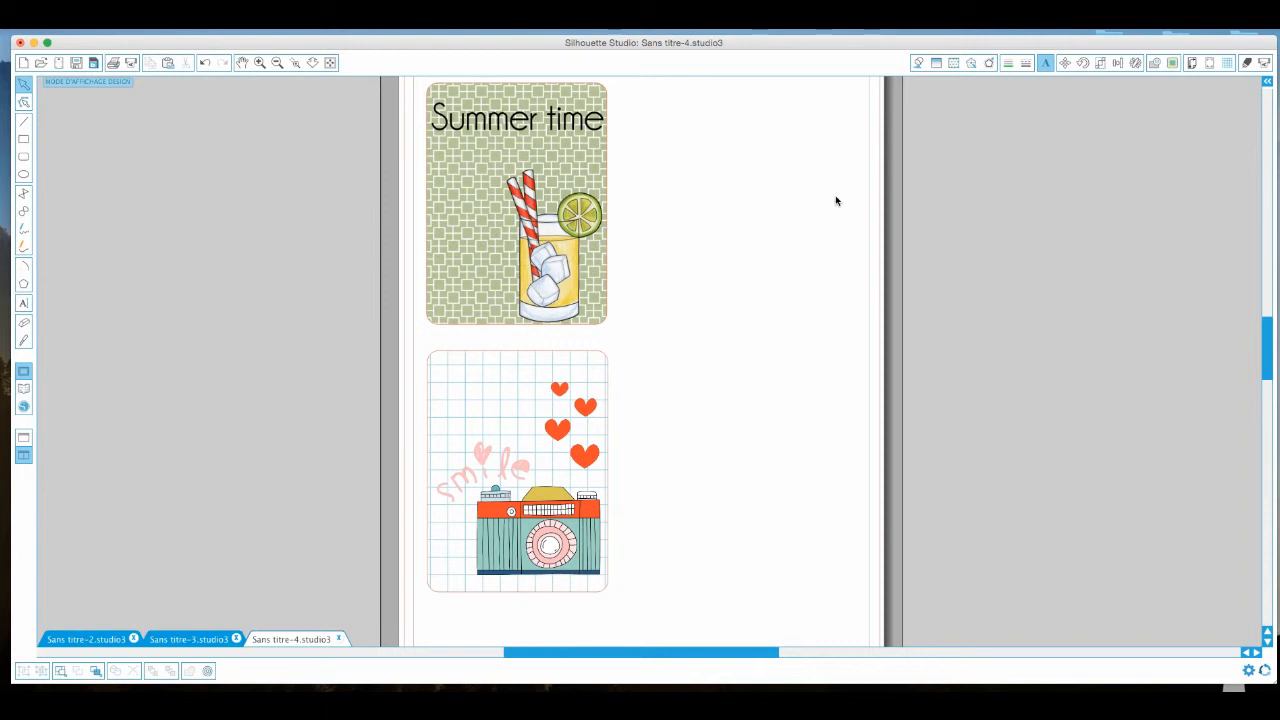
{"action": "left_click", "coordinate": [1191, 63]}
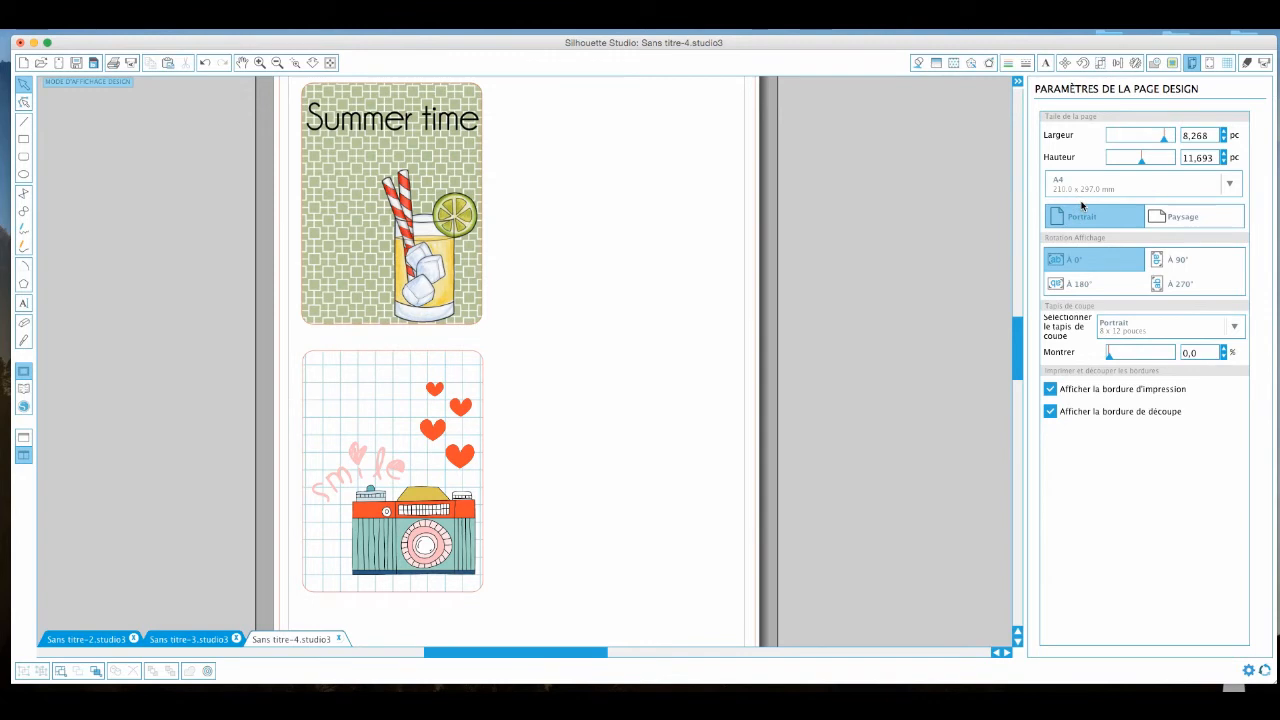
{"action": "left_click", "coordinate": [1209, 64]}
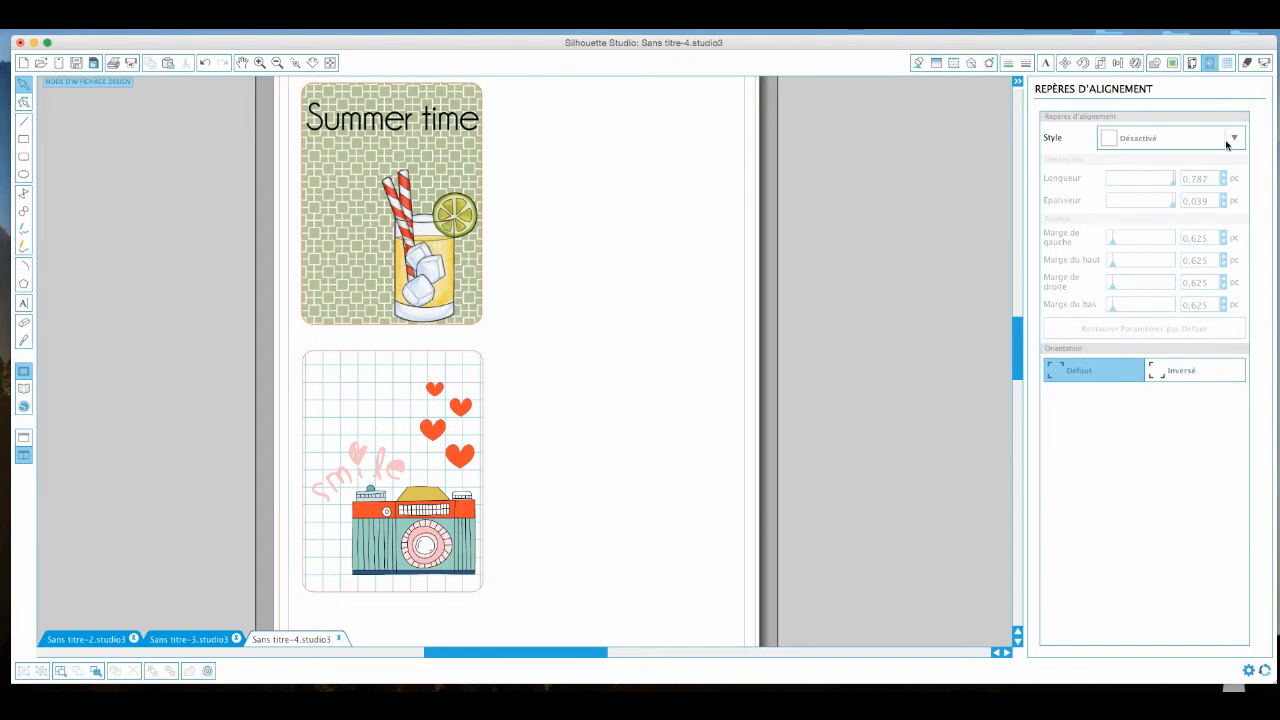
{"action": "left_click", "coordinate": [1235, 142]}
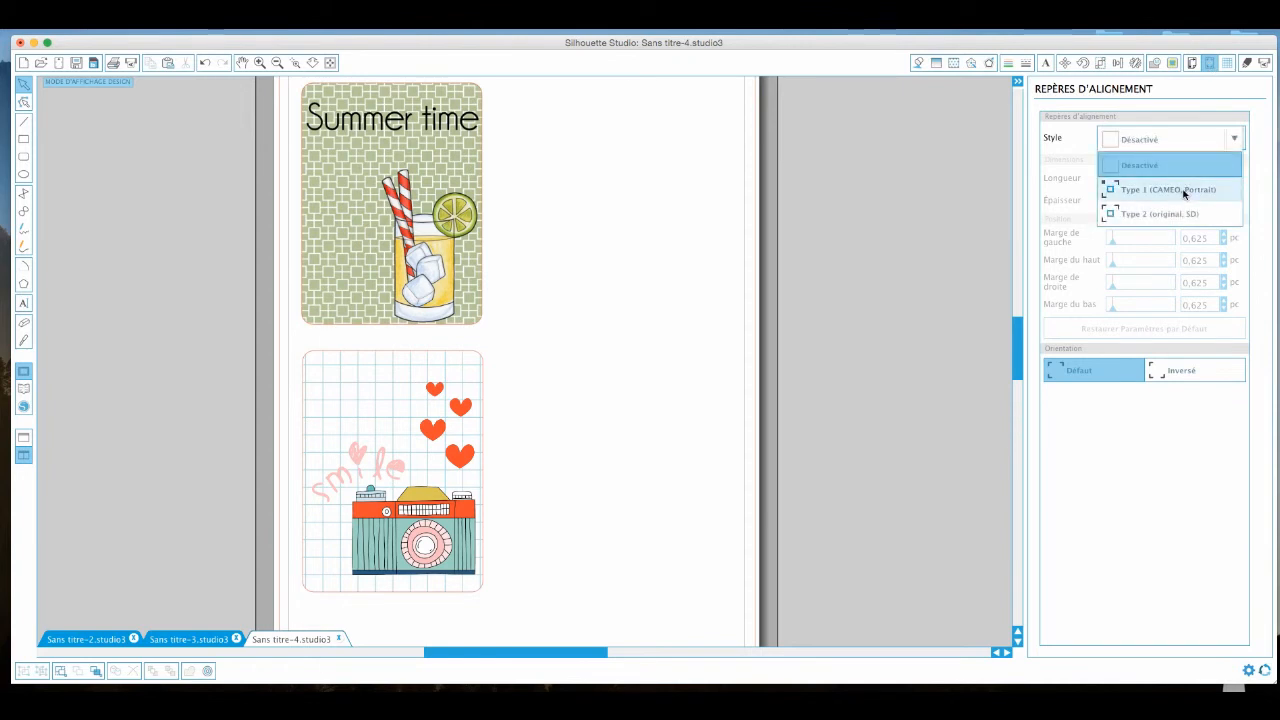
{"action": "left_click", "coordinate": [1168, 189]}
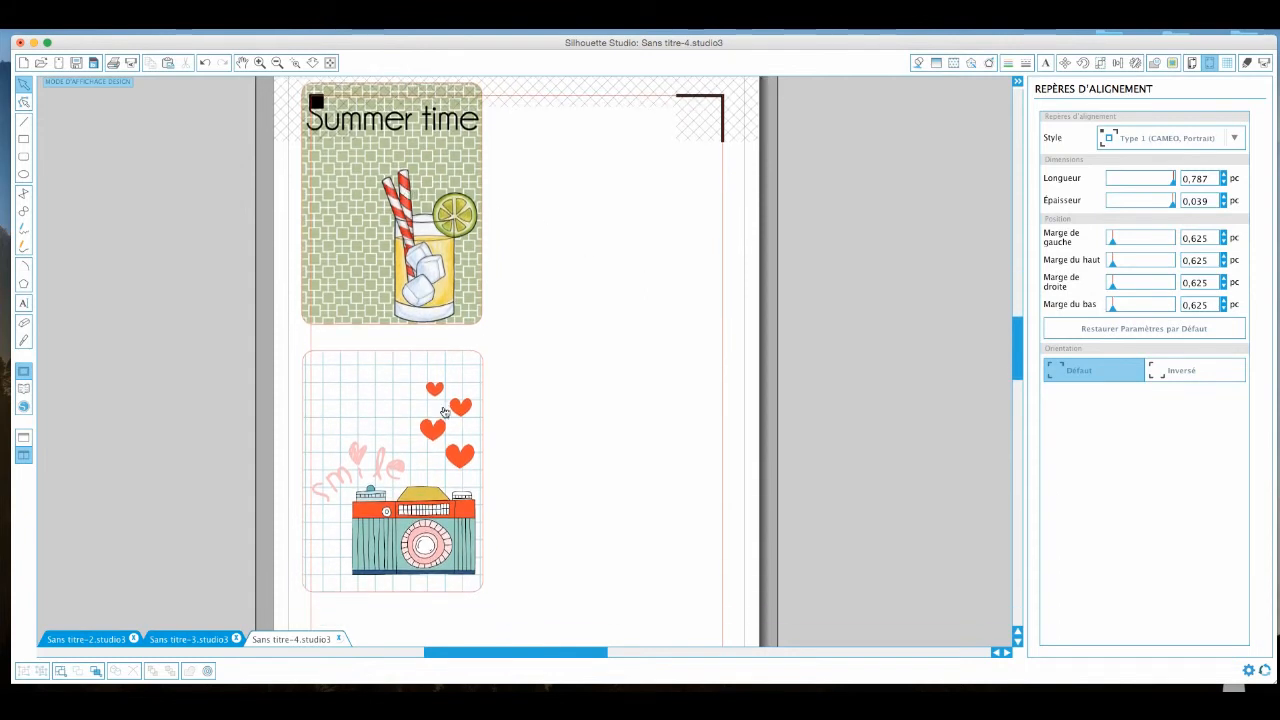
- Move the "Summer time" card and the camera card side by side inside the registration mark area
{"action": "left_click_drag", "start_coordinate": [445, 410], "coordinate": [479, 515]}
{"action": "left_click_drag", "start_coordinate": [429, 198], "coordinate": [450, 264]}
{"action": "left_click_drag", "start_coordinate": [474, 503], "coordinate": [663, 198]}
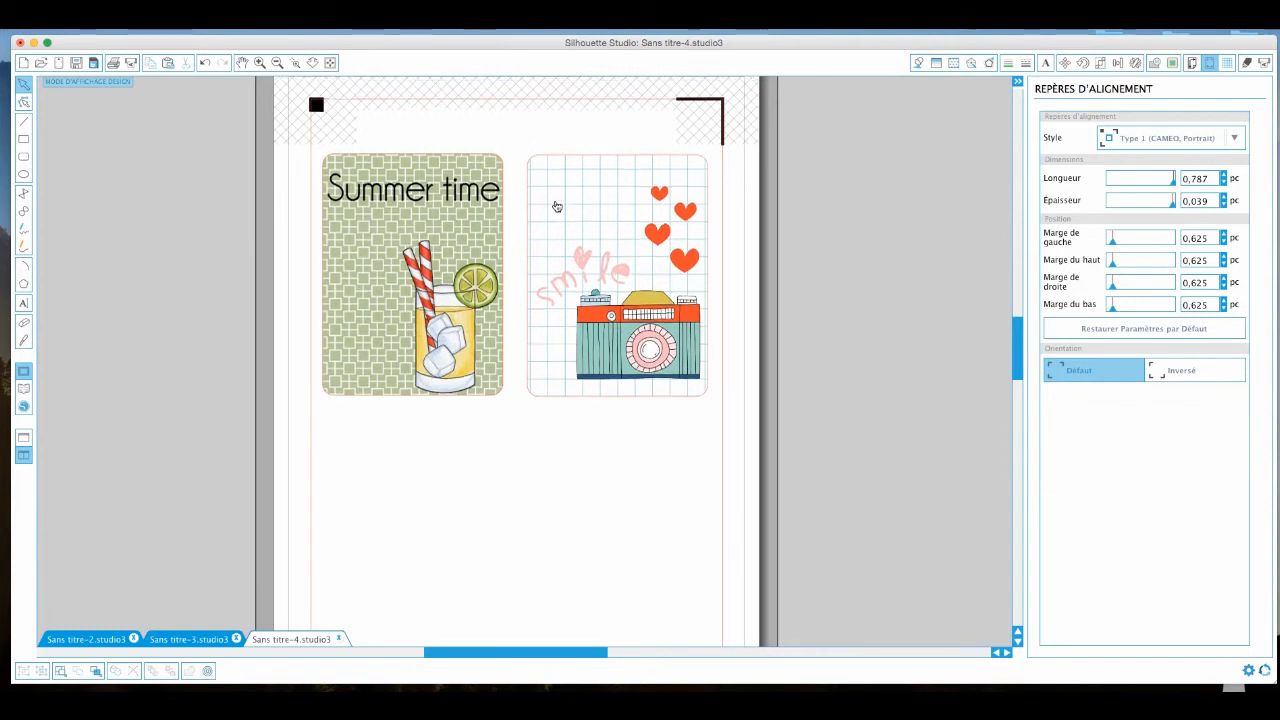
{"action": "scroll", "coordinate": [560, 209], "scroll_direction": "up", "scroll_amount": 1}
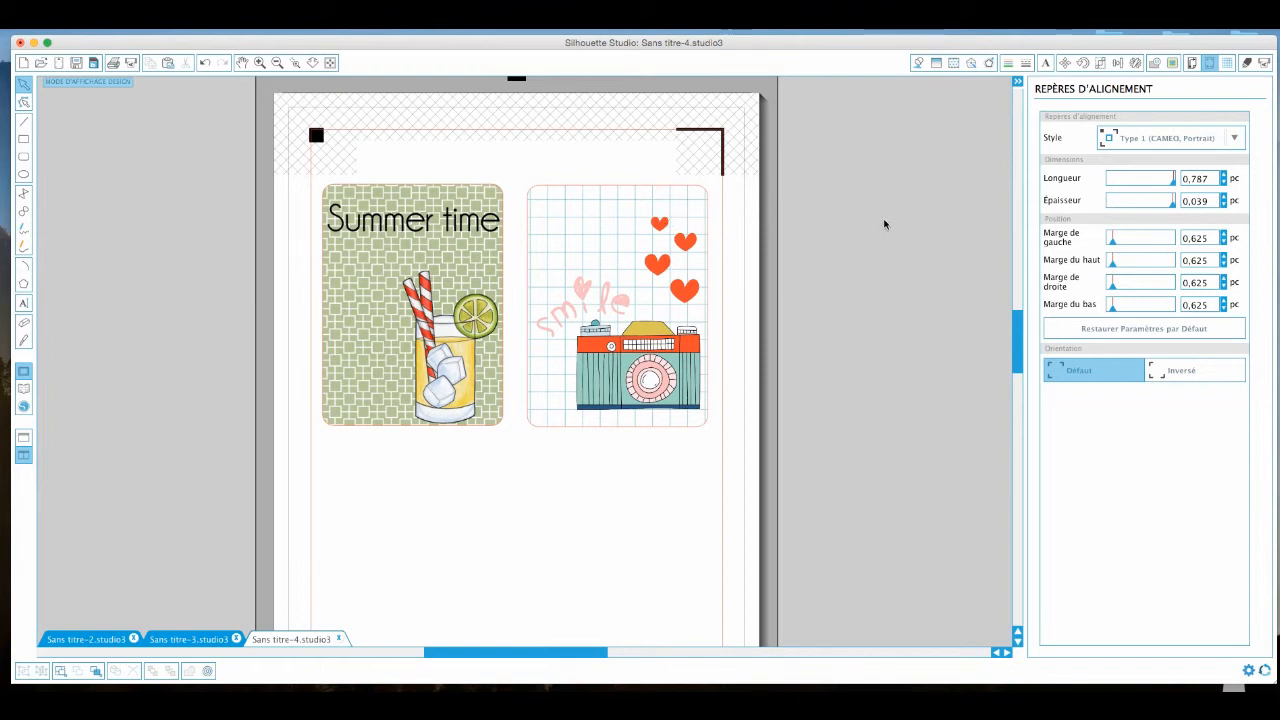
- Set the cut mode to Avancé, exclude the black outlines so only the red RGB (255,0,0) ones are cut, and browse the material types
{"action": "left_click", "coordinate": [1228, 63]}
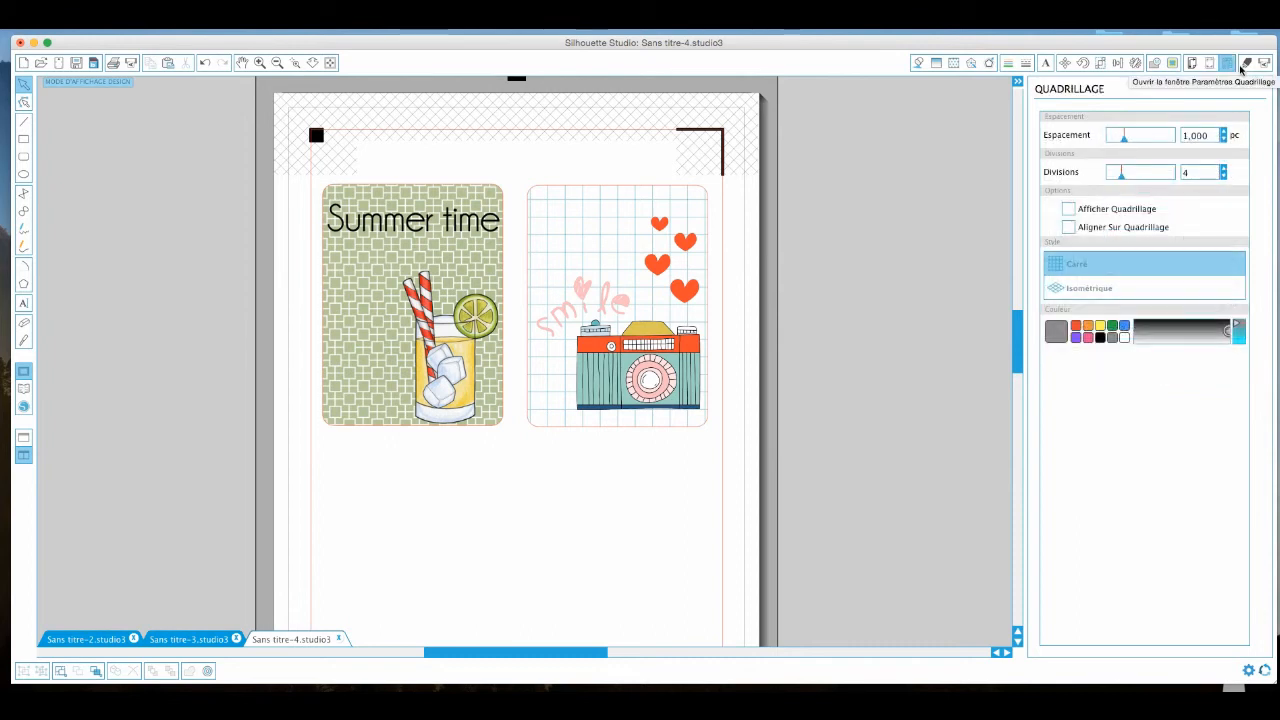
{"action": "left_click", "coordinate": [1247, 63]}
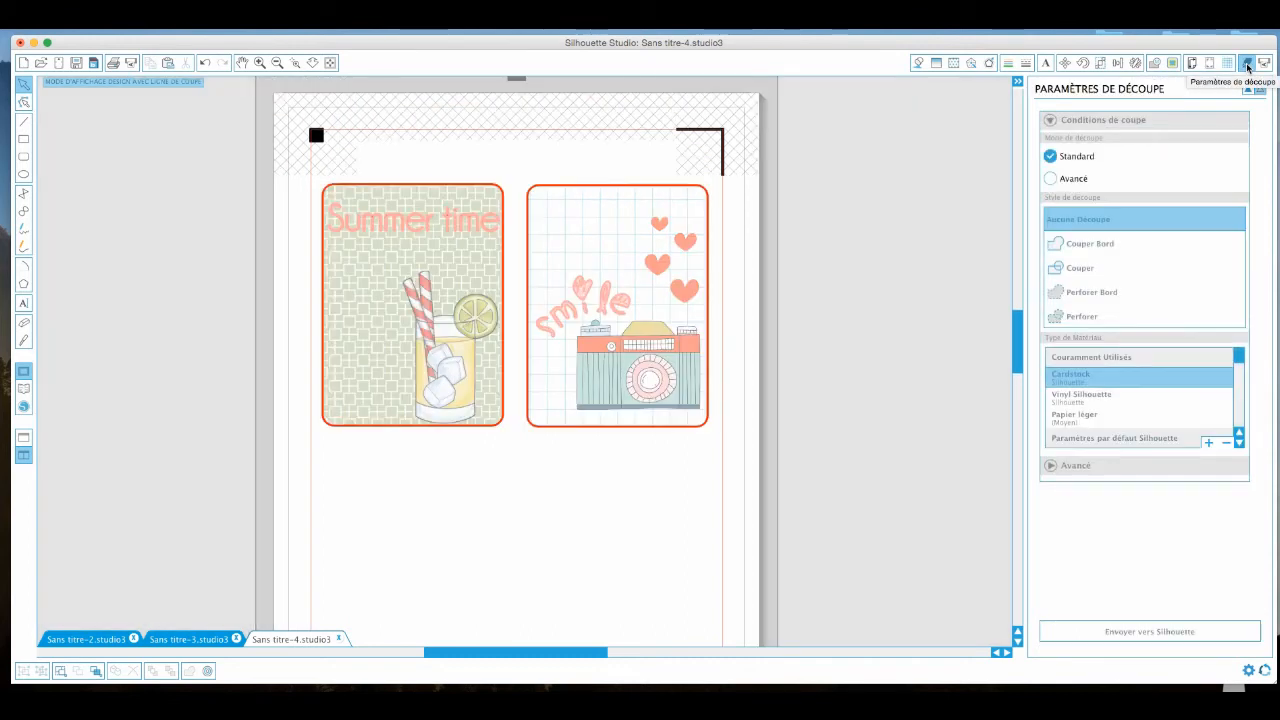
{"action": "left_click", "coordinate": [1050, 178]}
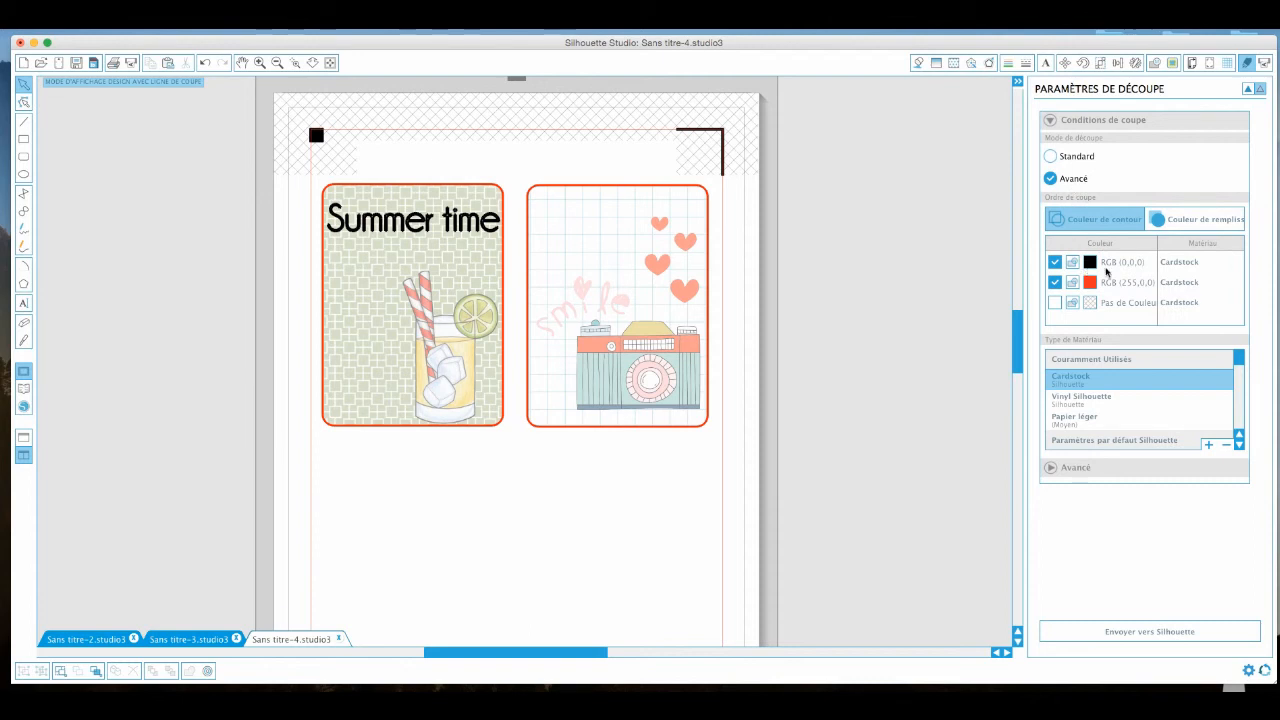
{"action": "left_click", "coordinate": [1055, 263]}
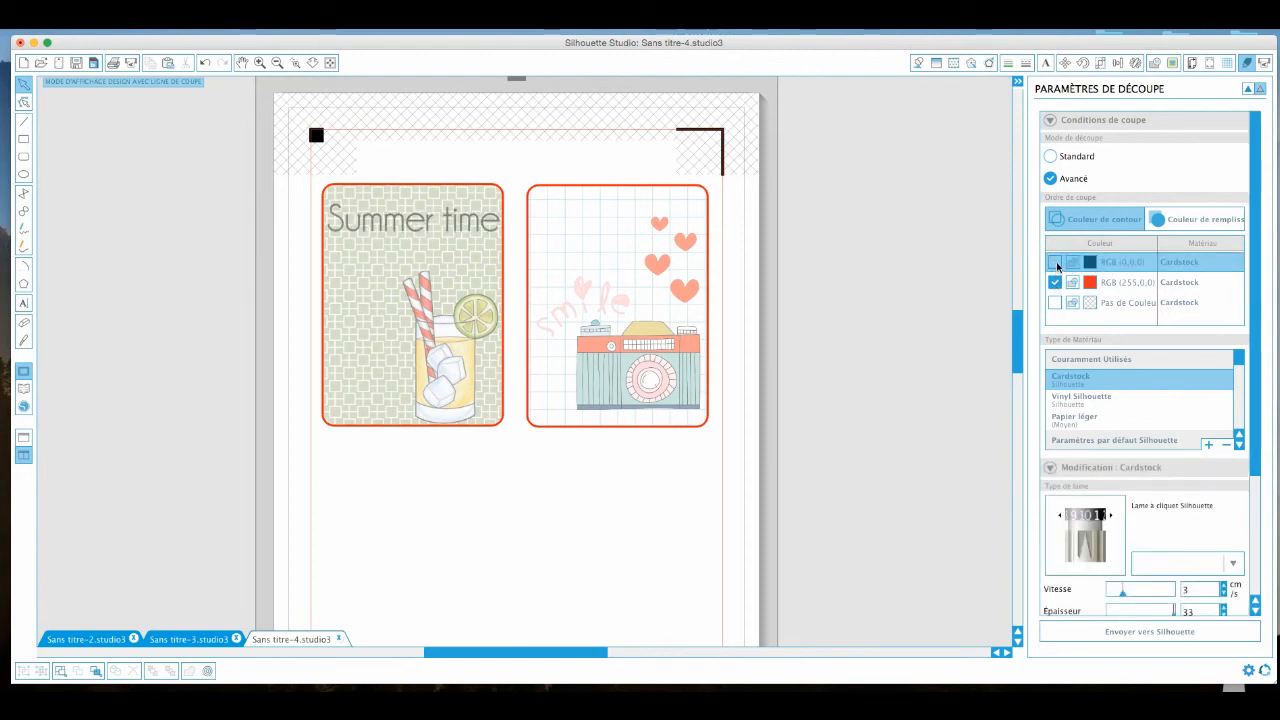
{"action": "left_click", "coordinate": [1055, 283]}
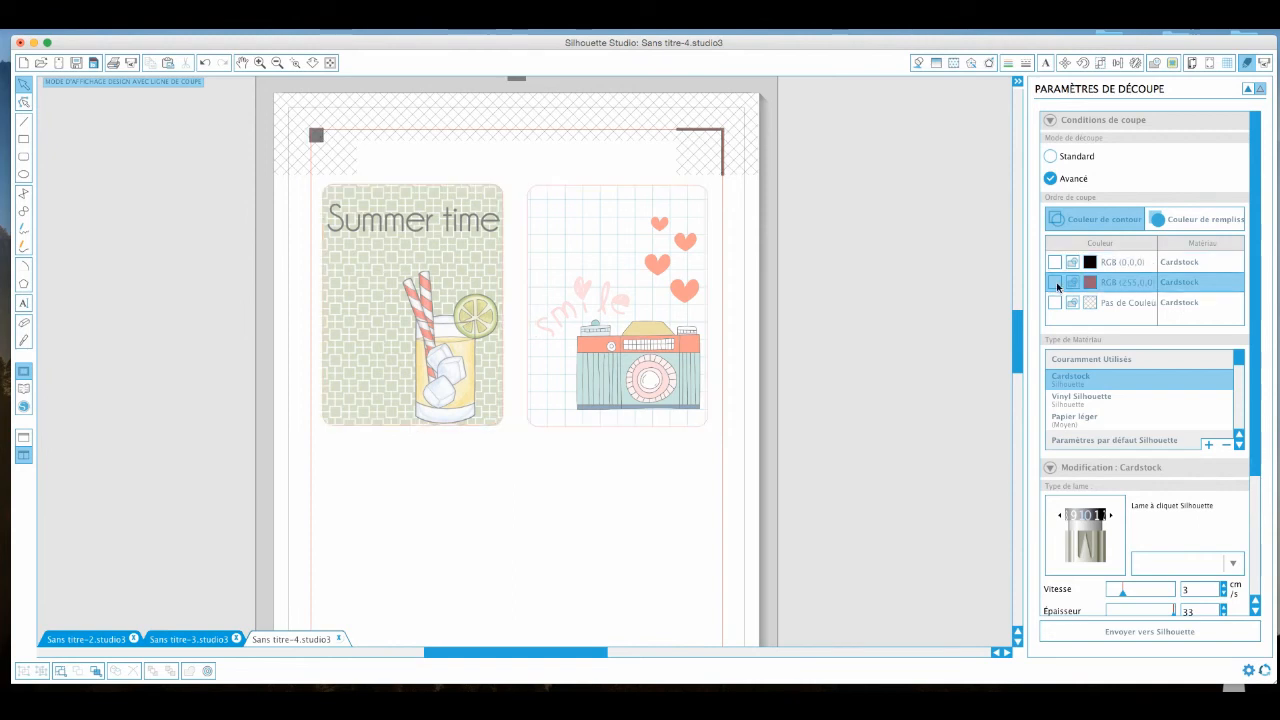
{"action": "left_click", "coordinate": [1055, 283]}
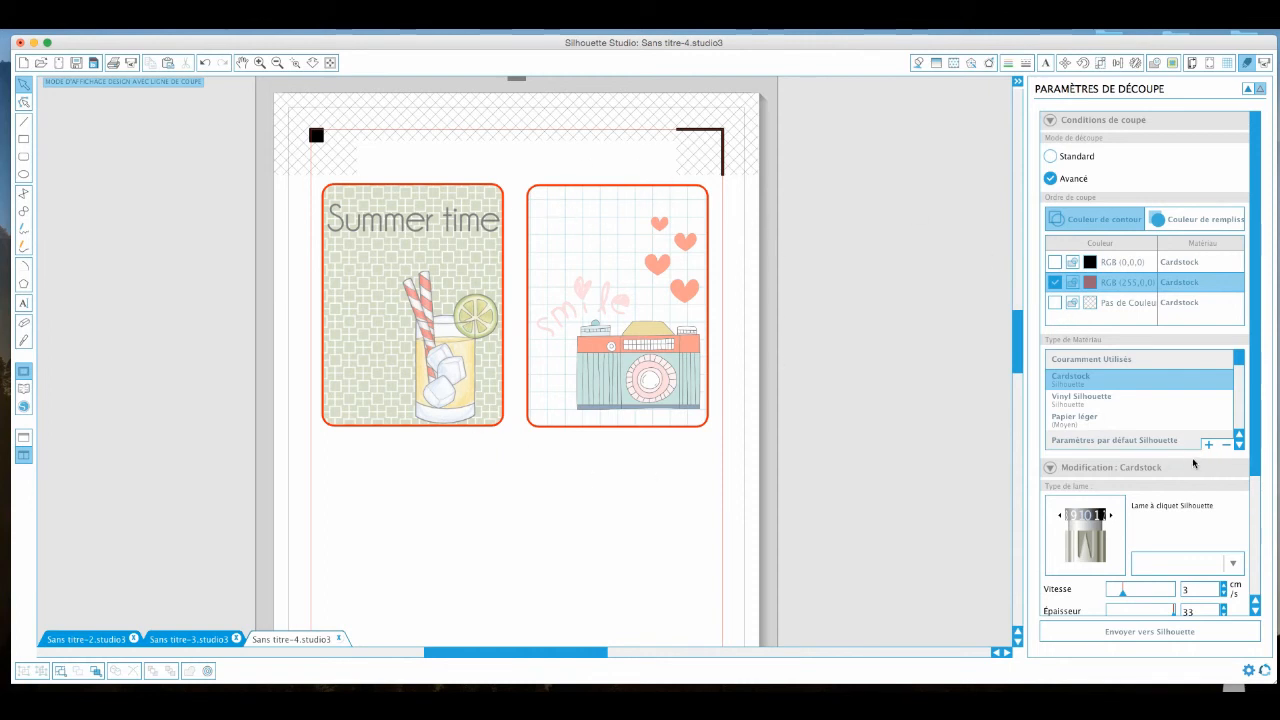
{"action": "scroll", "coordinate": [1147, 440], "scroll_direction": "down", "scroll_amount": 5}
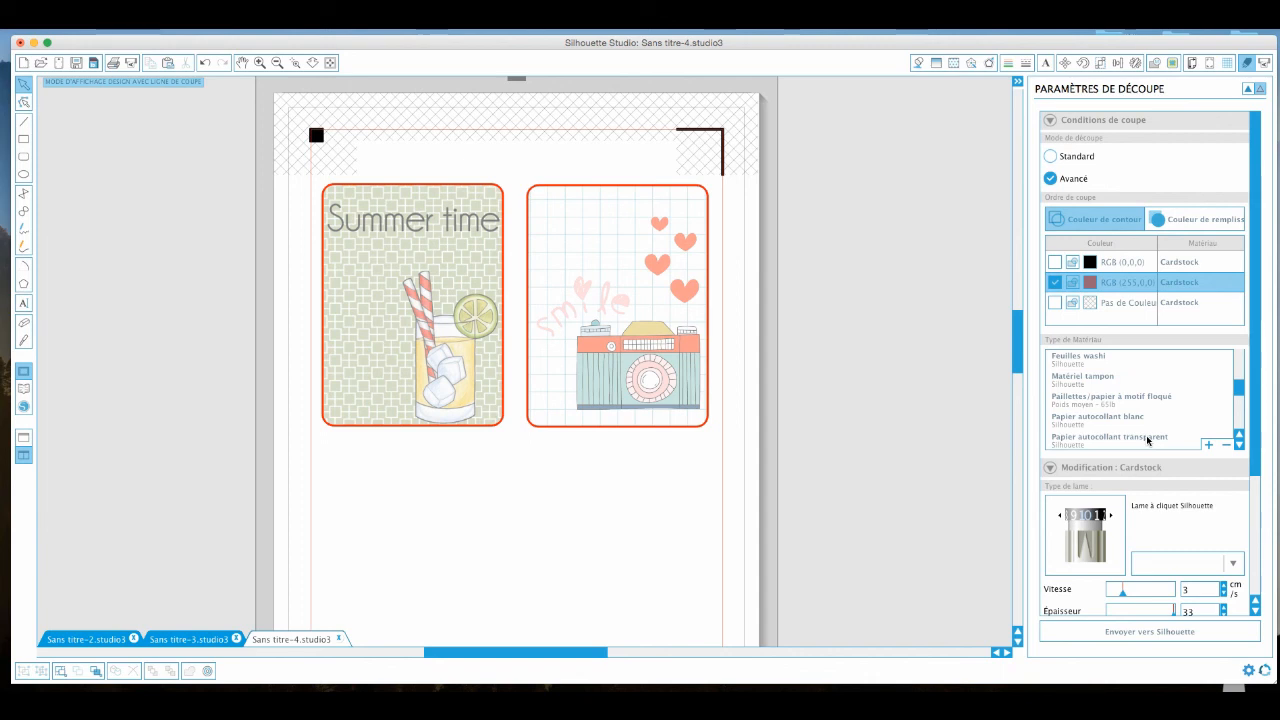
{"action": "left_click", "coordinate": [1147, 440]}
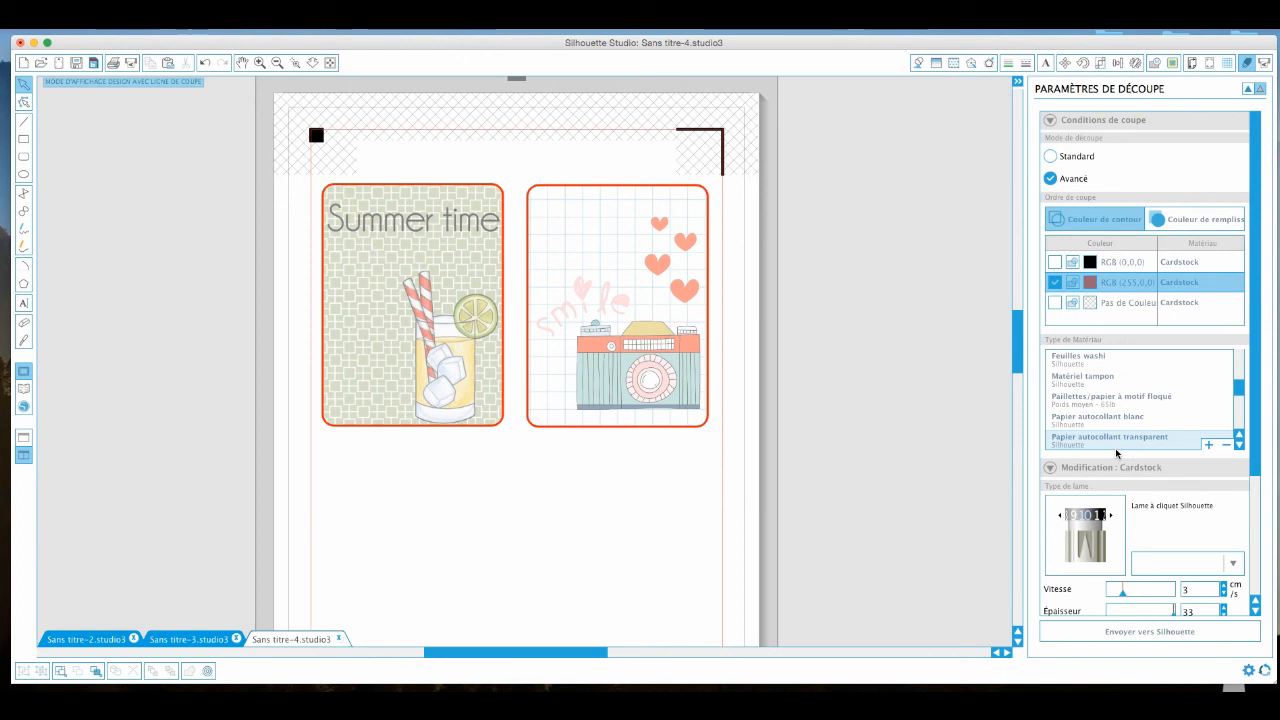